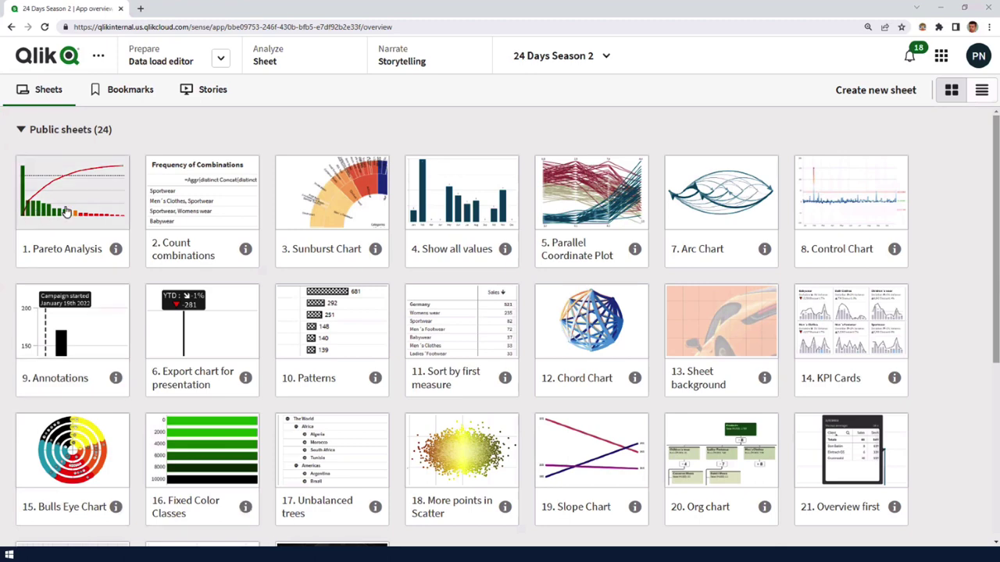
Step: Open the Pareto Analysis sheet and scroll through its Pareto class pivot table
click(67, 212)
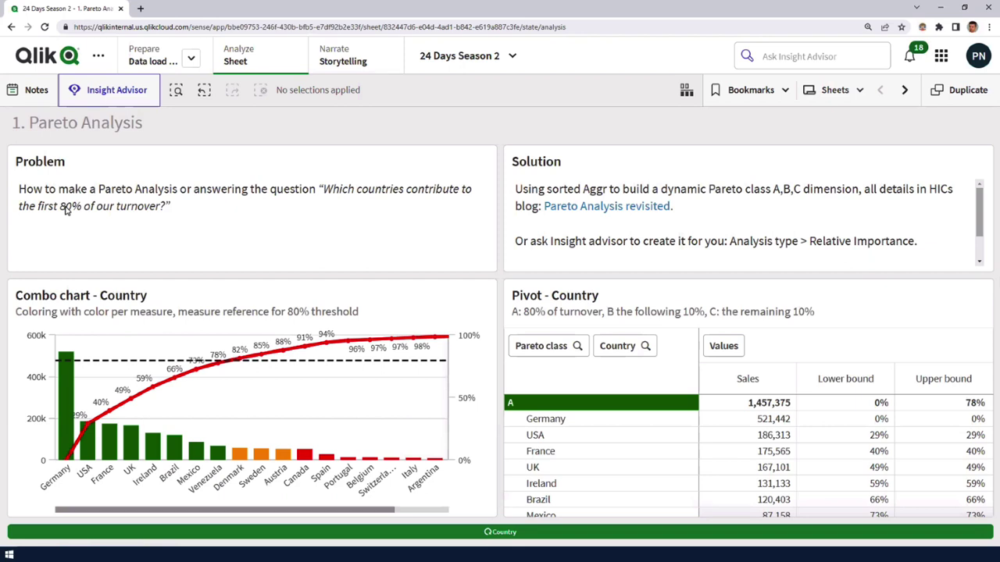
mouse_move(63, 471)
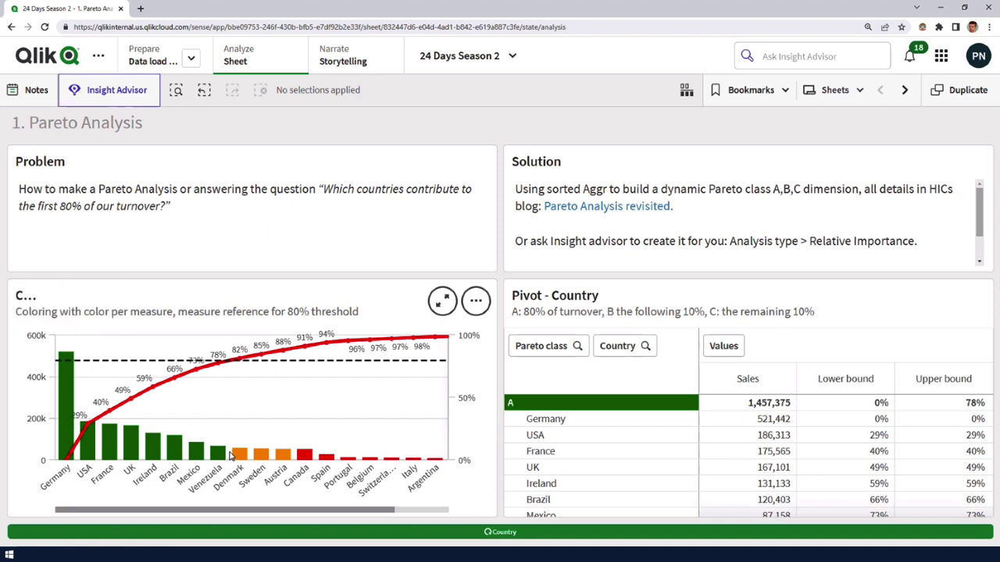
mouse_move(388, 473)
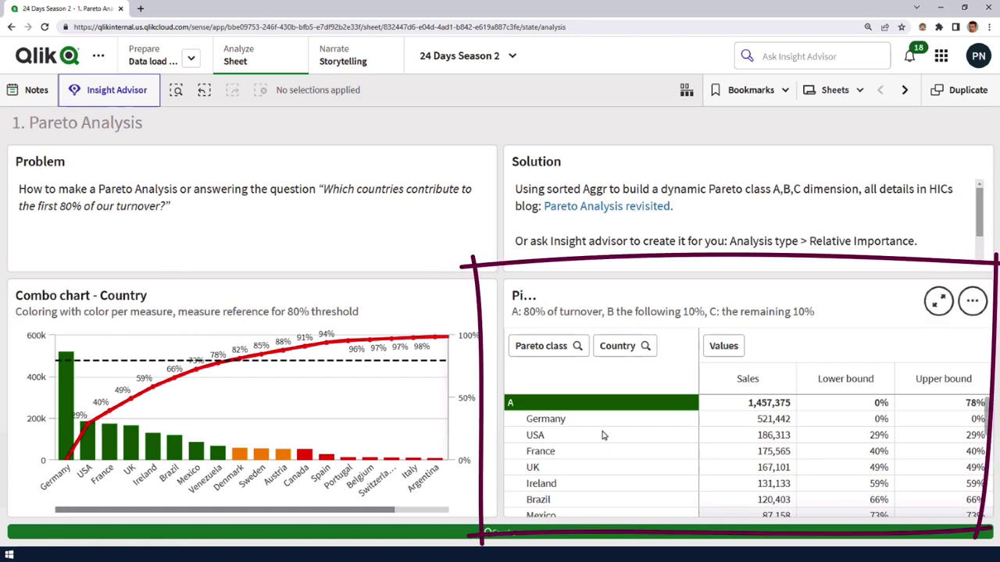
scroll(680, 435, down, 3)
scroll(680, 435, up, 3)
scroll(680, 435, down, 5)
scroll(680, 435, up, 5)
scroll(678, 435, down, 5)
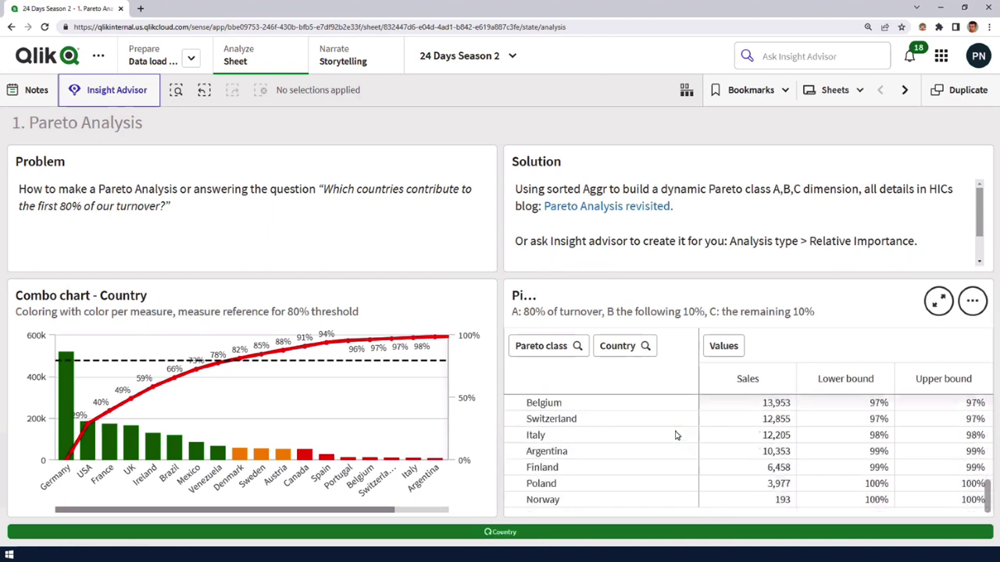
scroll(676, 435, up, 5)
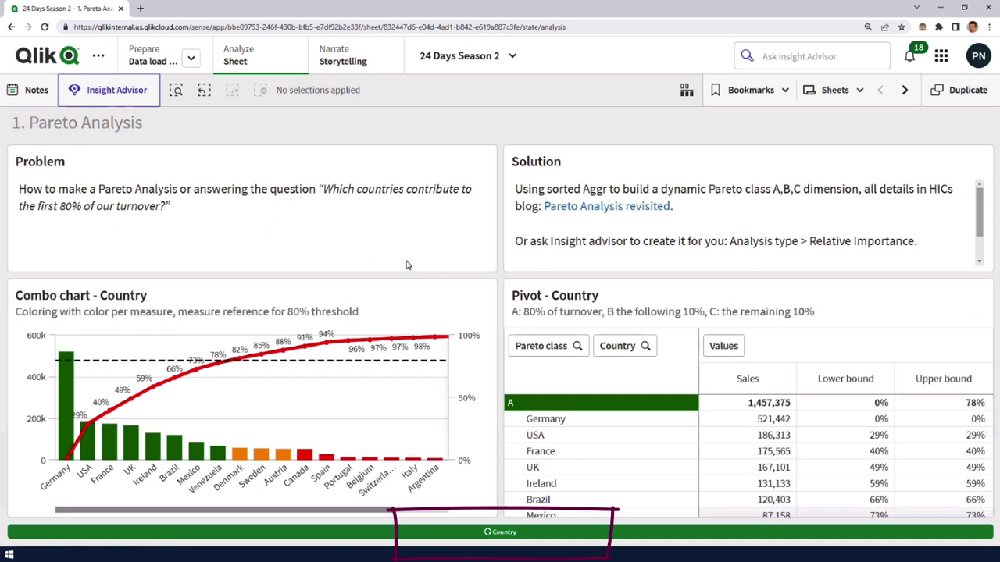
Step: Cycle the Pareto charts' dimension through CategoryName, ProductName and Customer back to Country
click(508, 535)
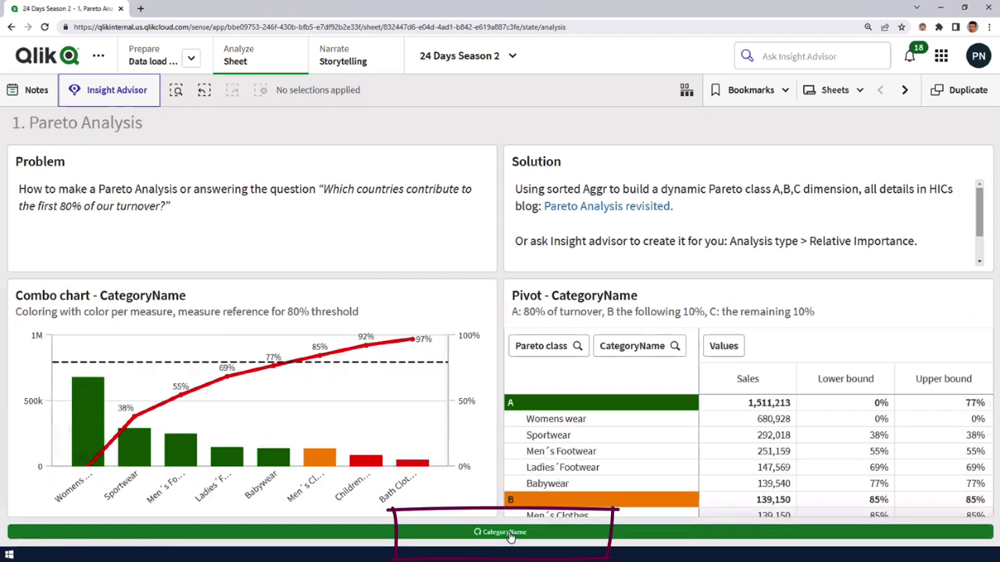
click(508, 535)
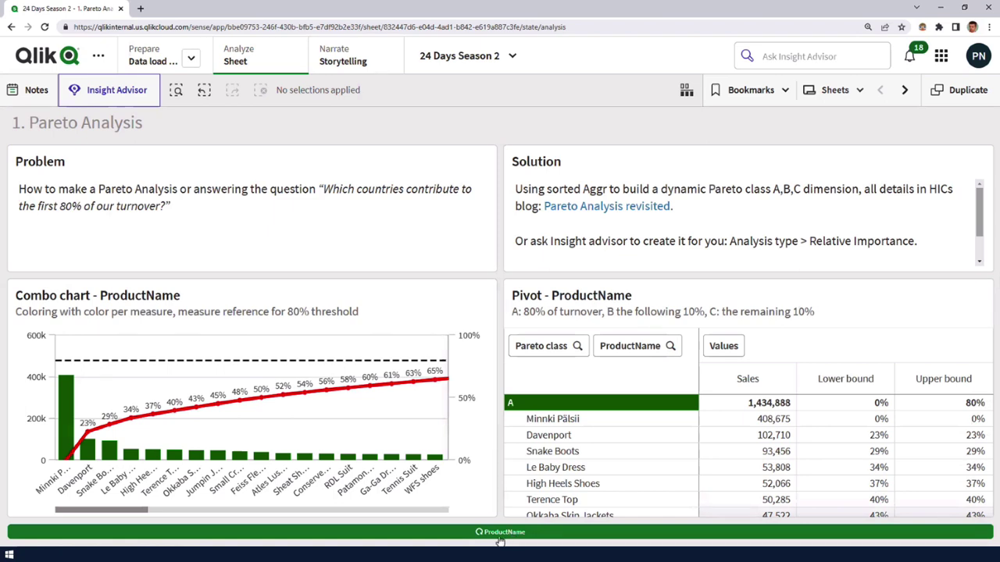
click(500, 537)
click(499, 537)
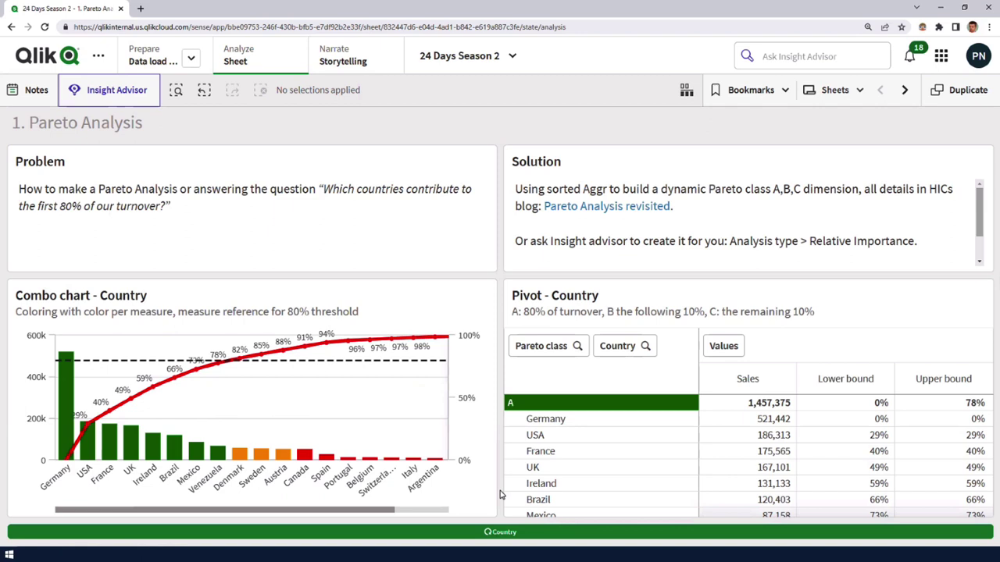
Step: On the Count combinations sheet, view the Combinations per Order table, then Frequency of Combinations
click(905, 90)
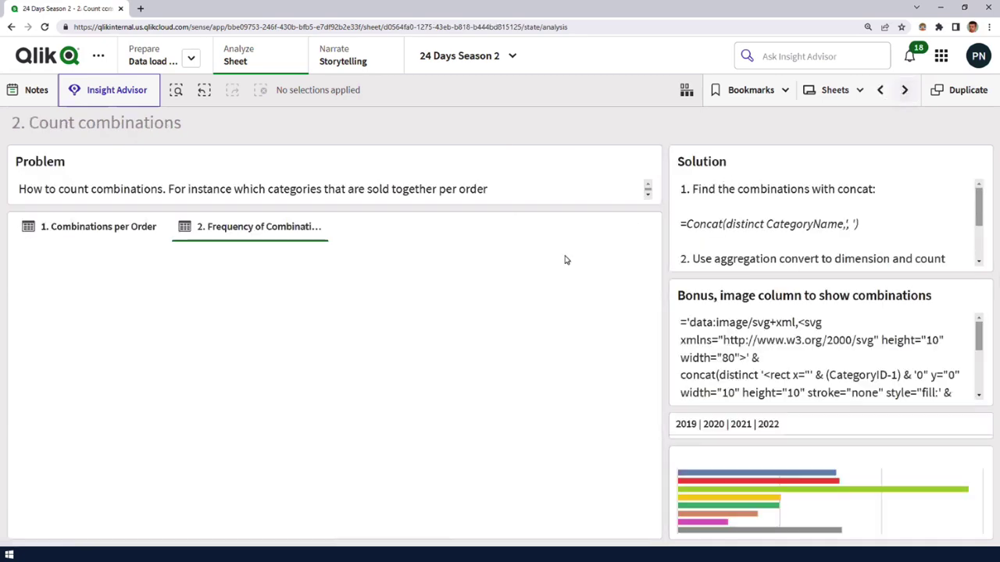
click(124, 234)
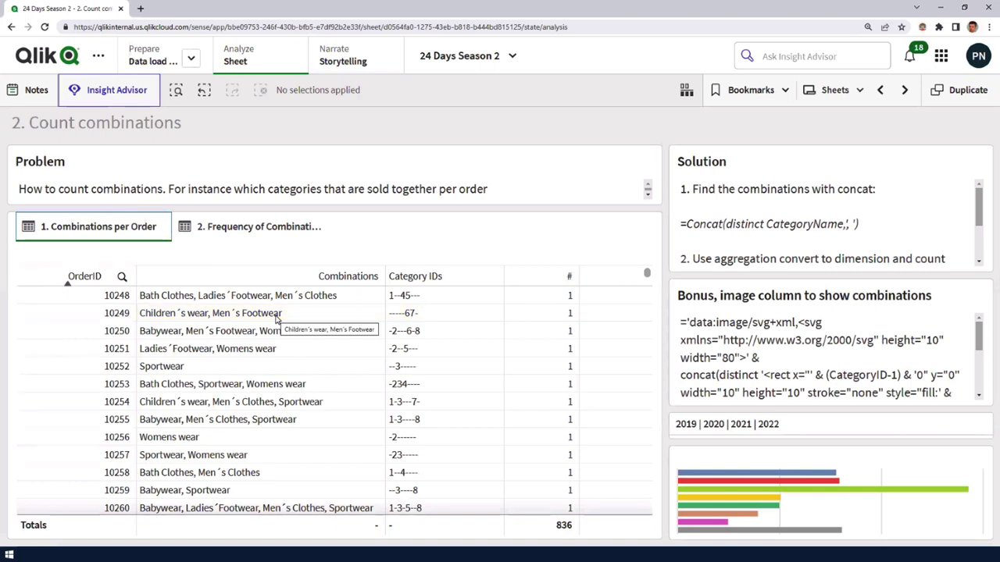
scroll(982, 209, down, 2)
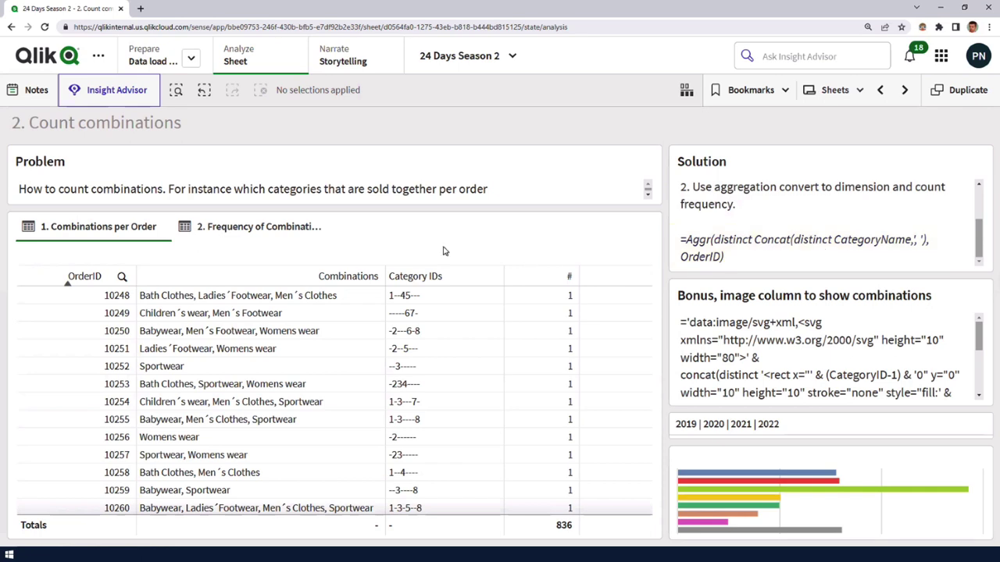
click(260, 233)
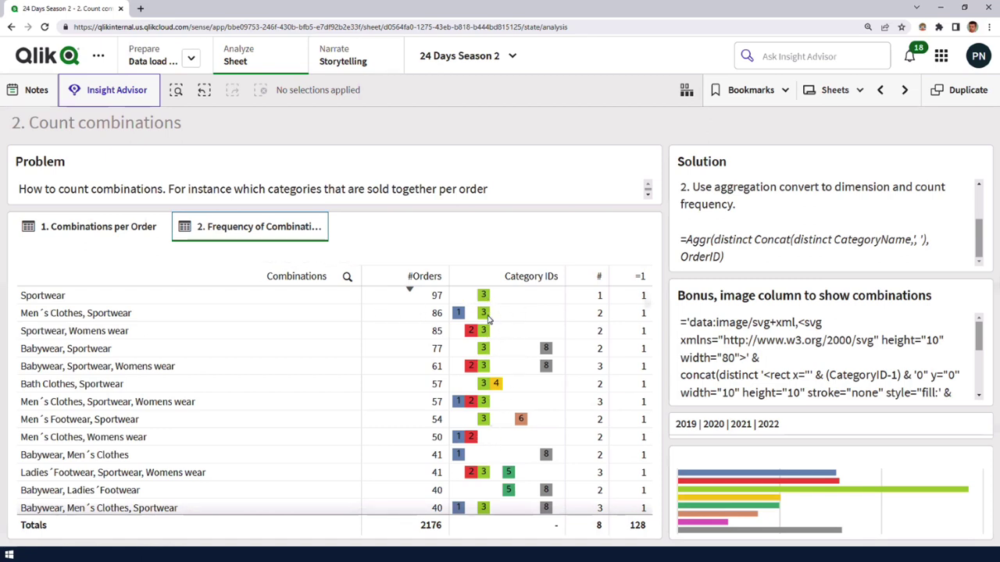
Step: Switch to the '4. Show all values' sheet from the sheet list
click(427, 303)
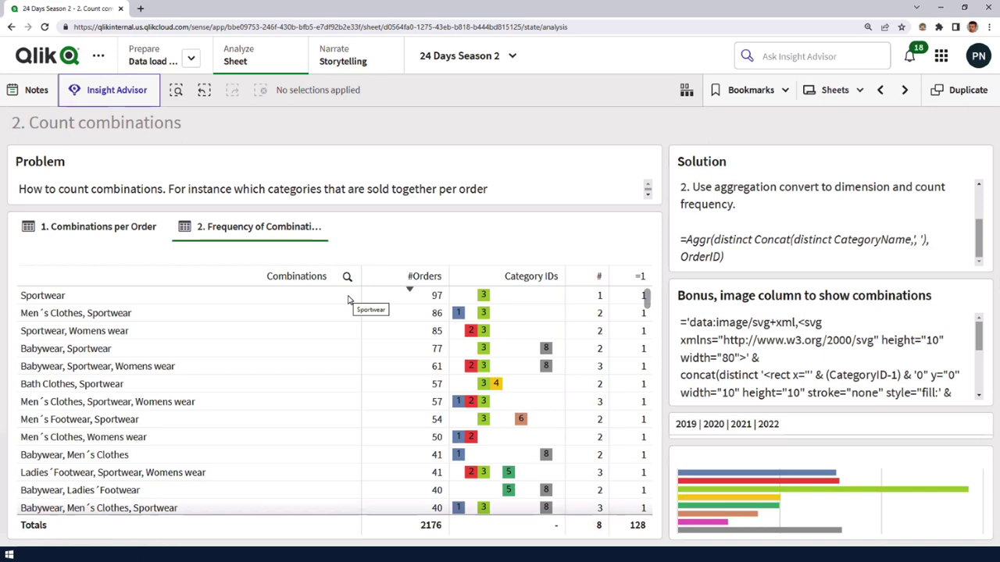
click(822, 97)
click(749, 246)
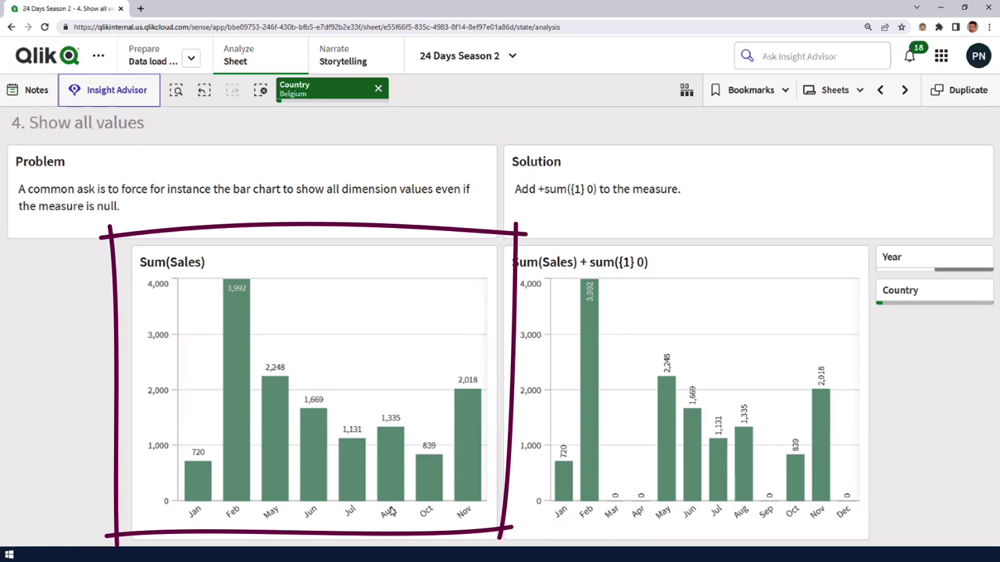
mouse_move(277, 515)
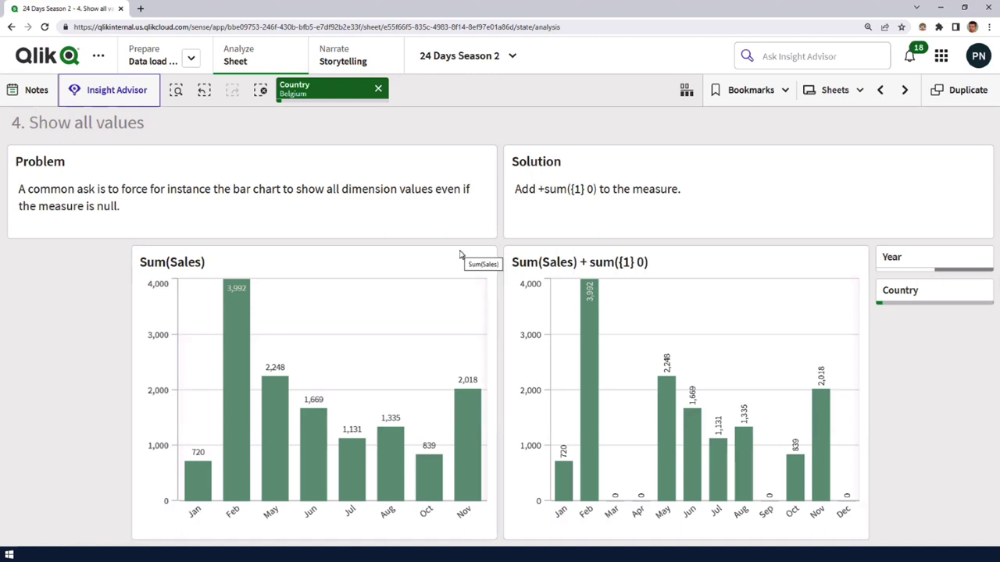
Step: Open the '9. Annotations' sheet from the sheet list
click(839, 92)
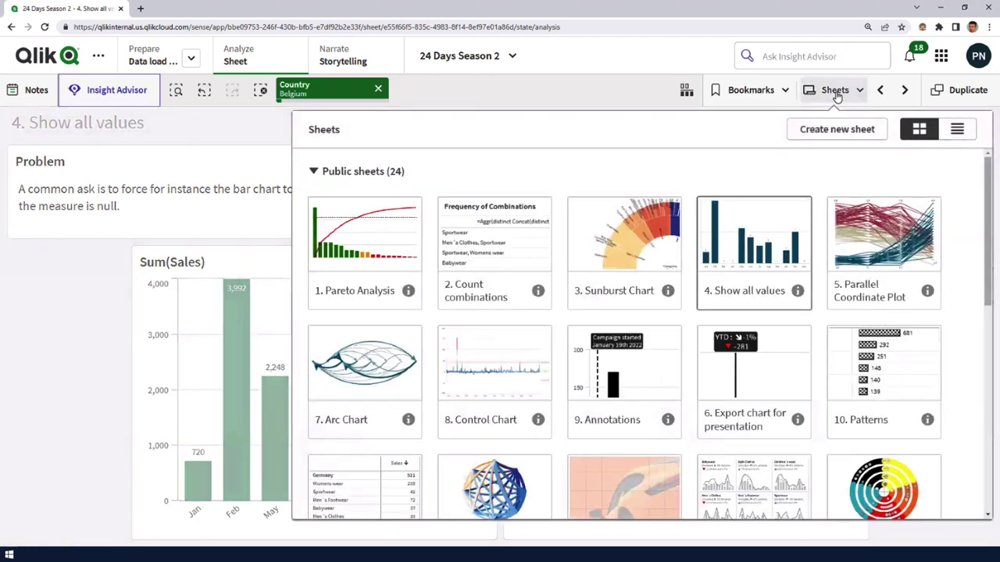
click(641, 369)
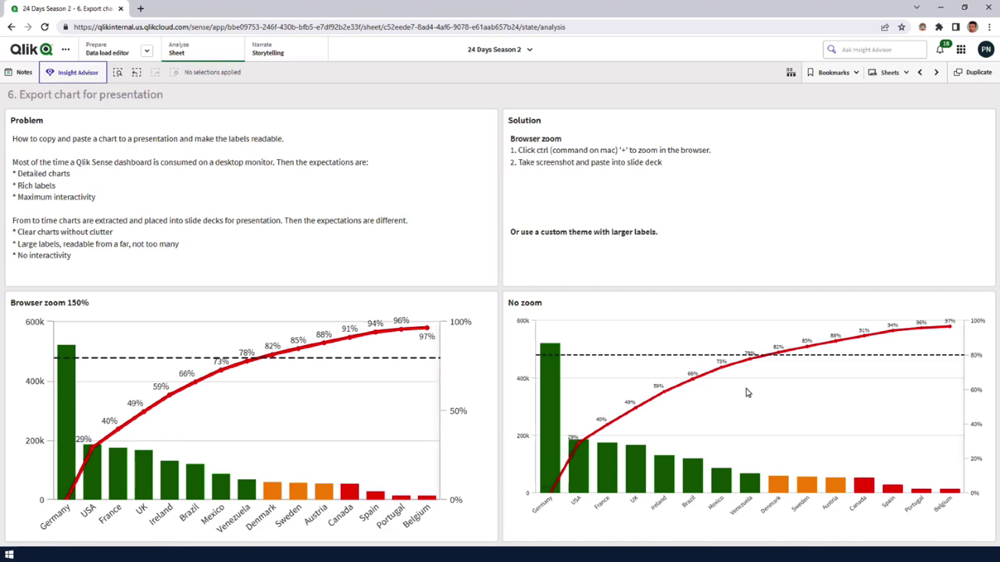
Step: Bring up the overview of the app's sheets
click(872, 72)
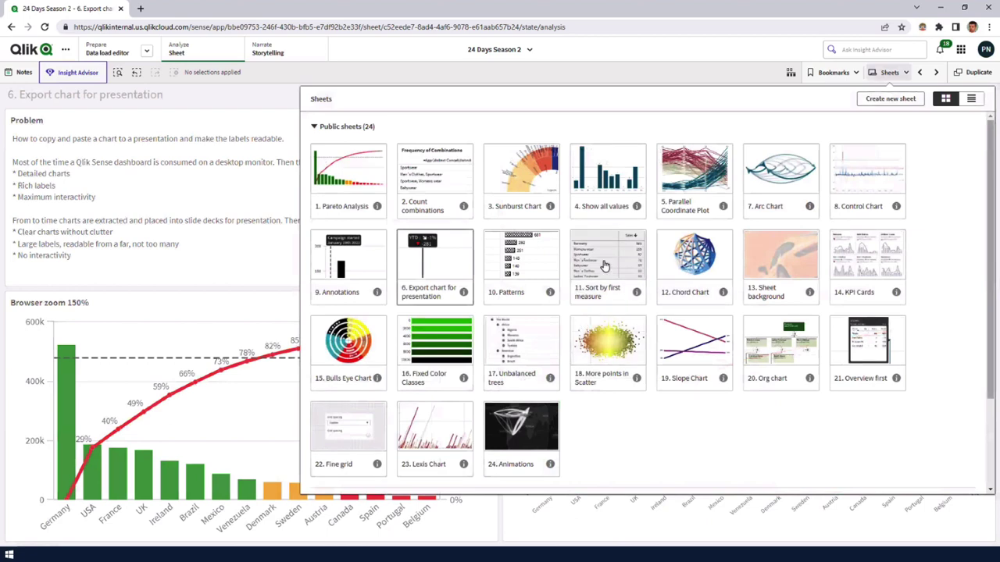
Step: Open '11. Sort by first measure' and expand and collapse countries in the A-Z pivot table
click(604, 266)
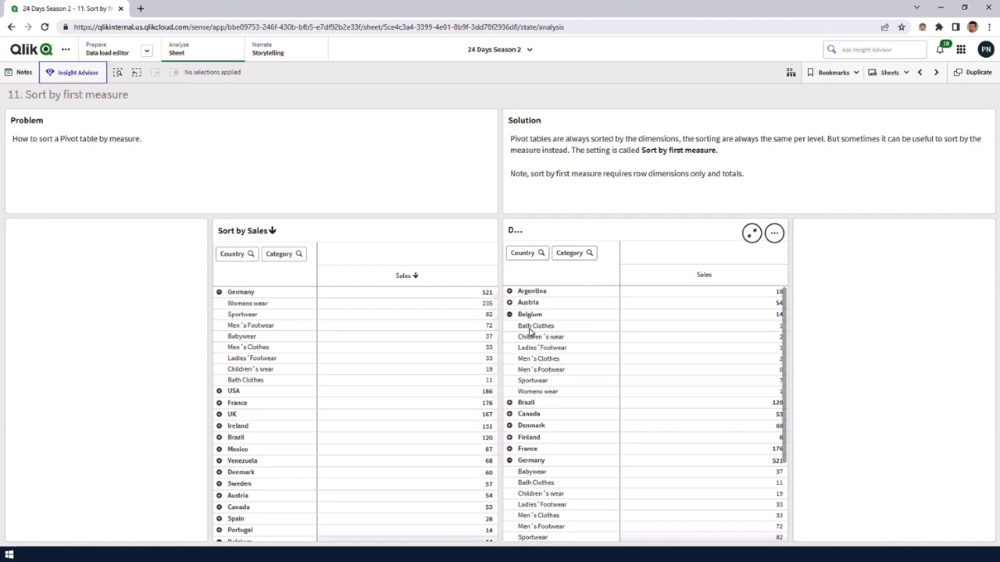
click(509, 314)
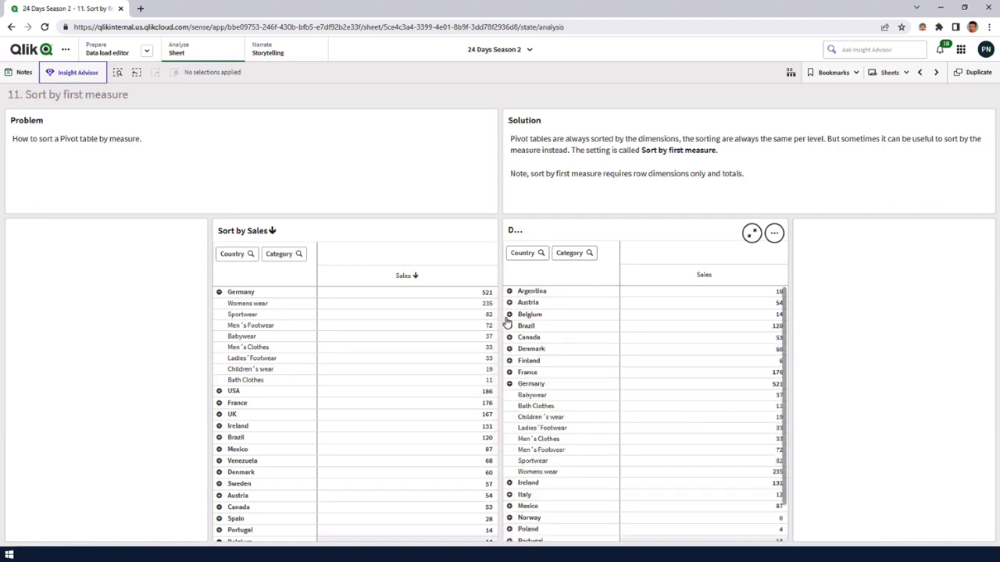
click(509, 385)
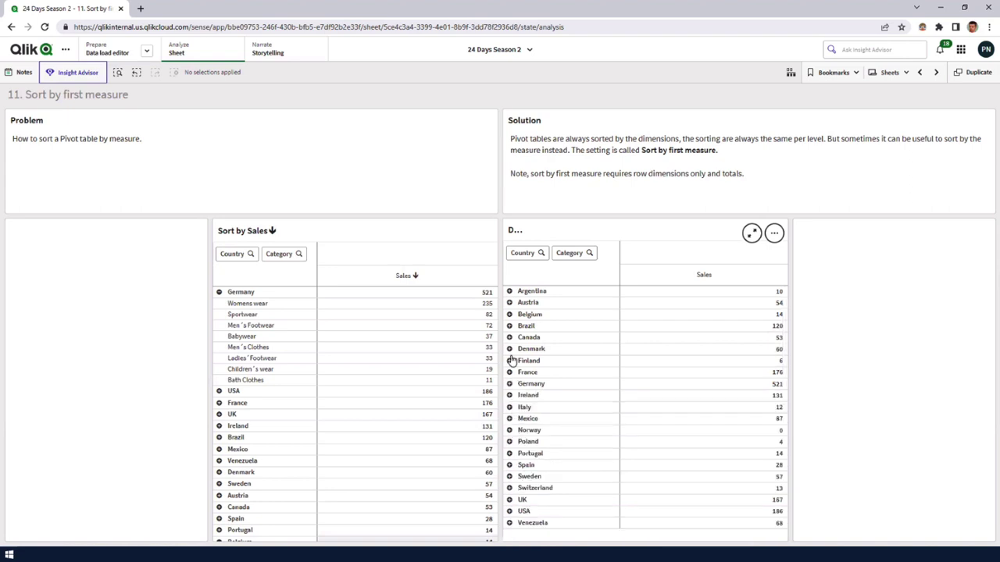
click(510, 395)
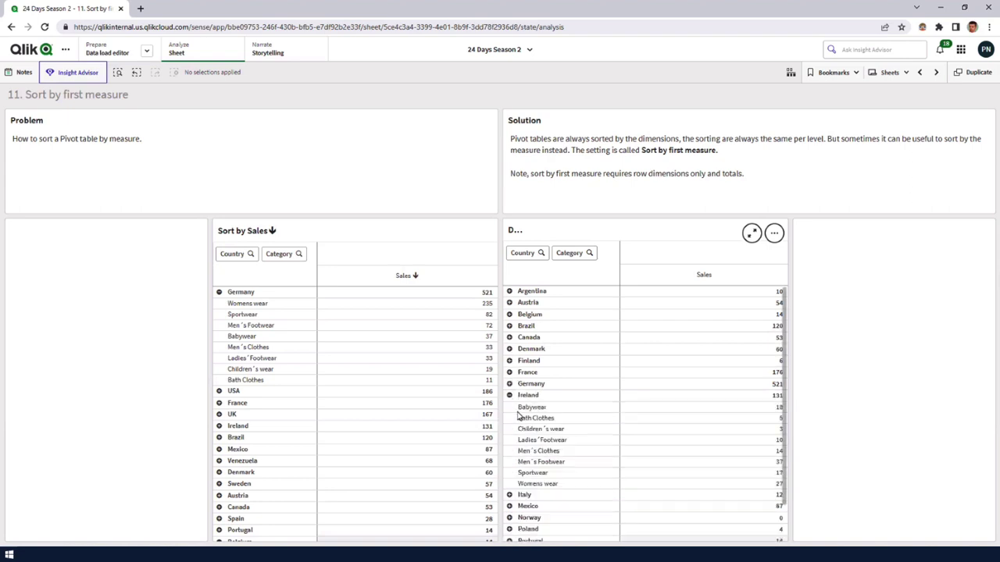
click(509, 337)
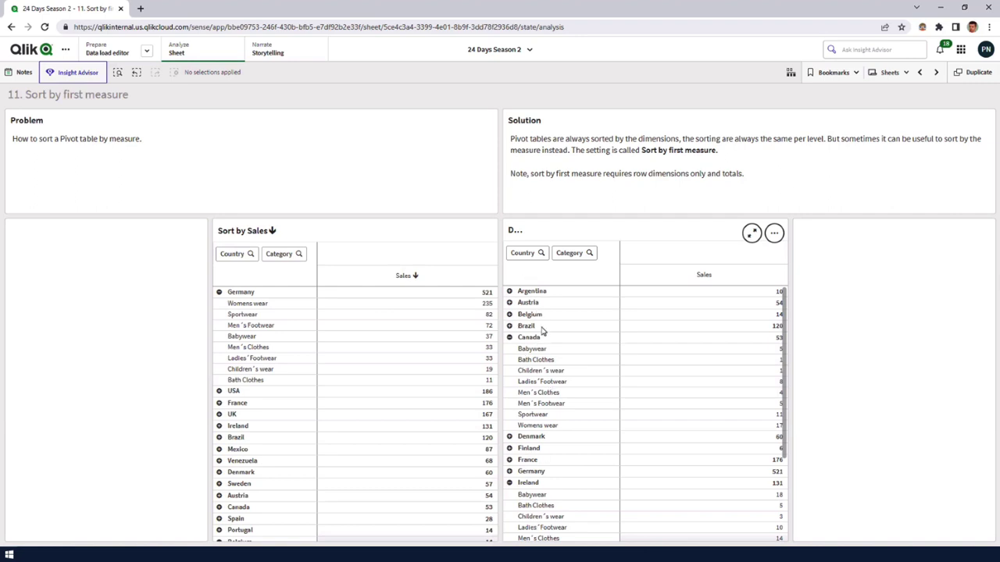
click(509, 337)
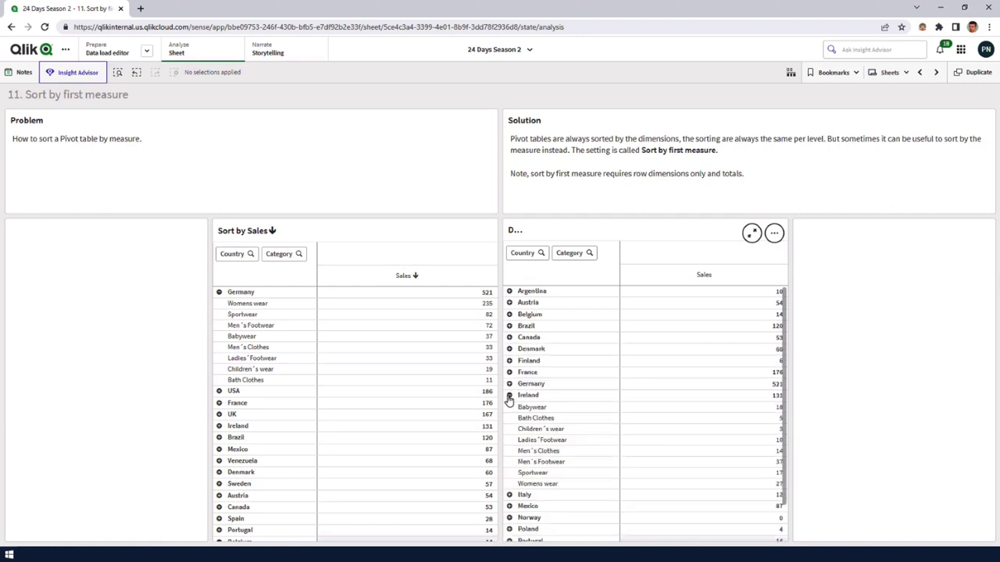
click(509, 396)
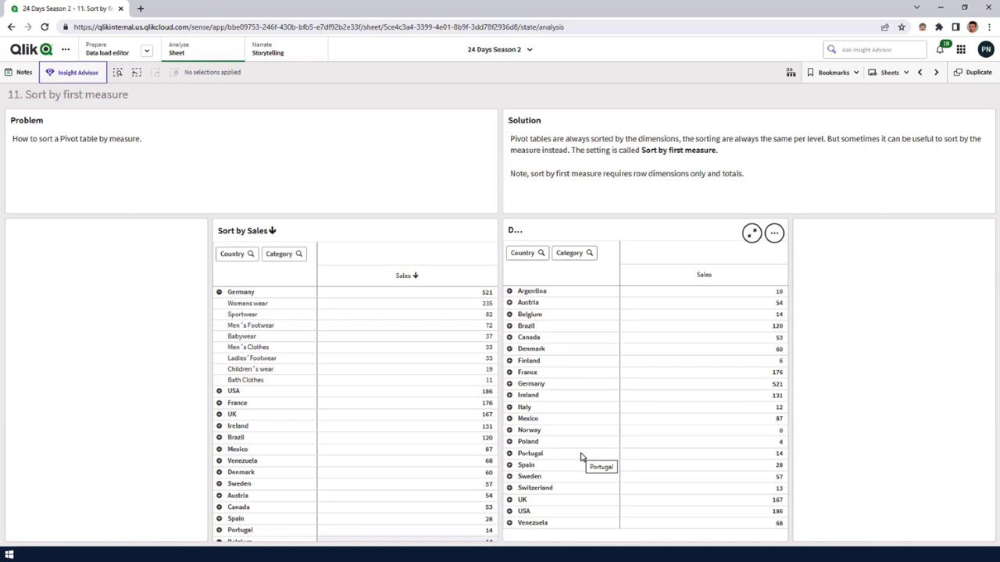
click(219, 292)
click(977, 72)
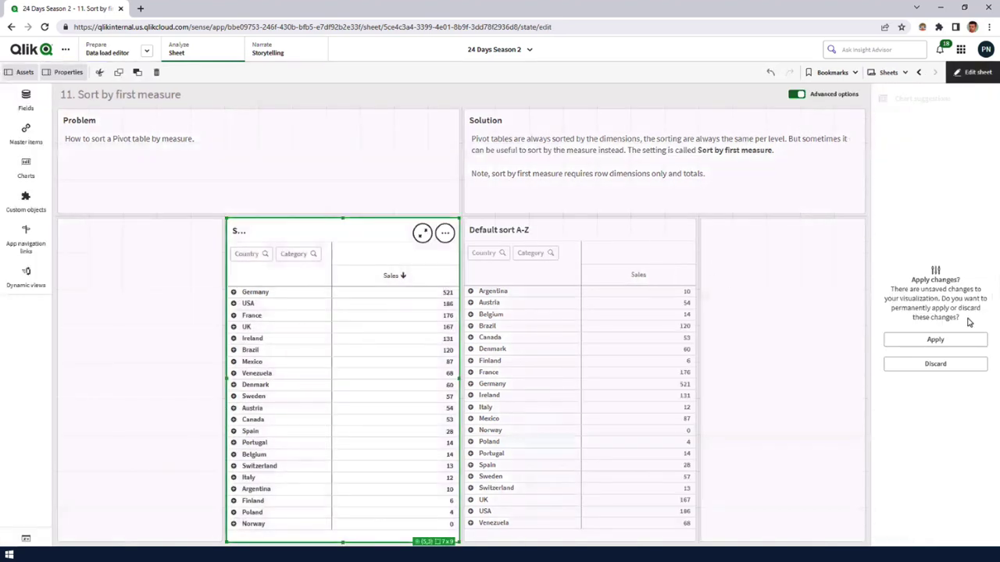
click(941, 338)
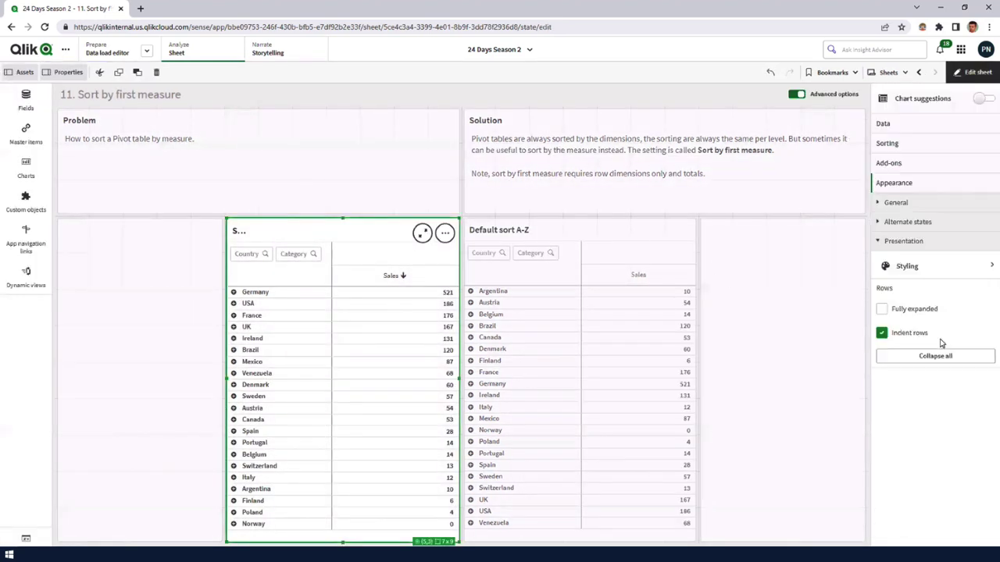
click(904, 145)
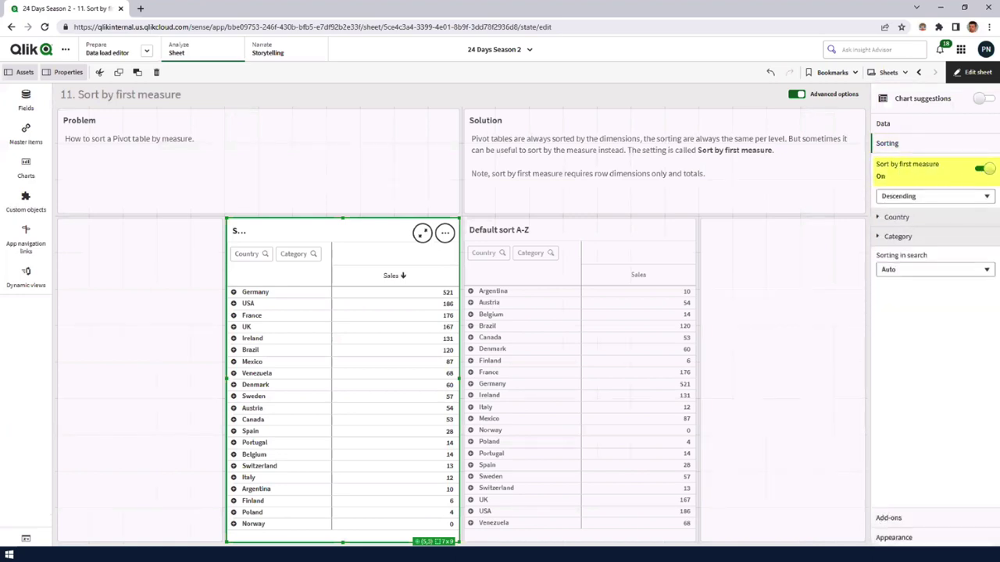
click(976, 72)
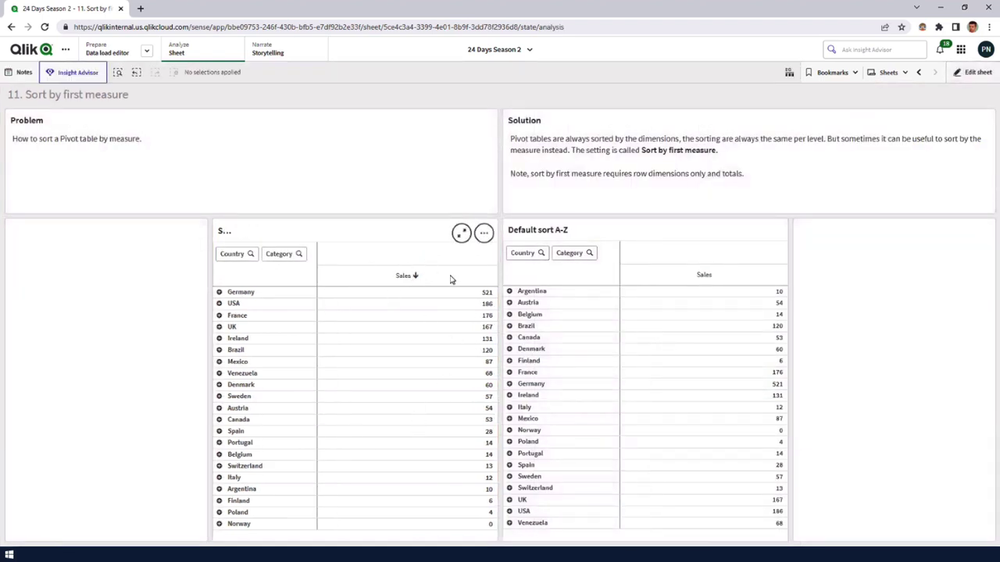
Step: Expand and collapse France, then expand Brazil in the Sales-sorted pivot table
click(219, 315)
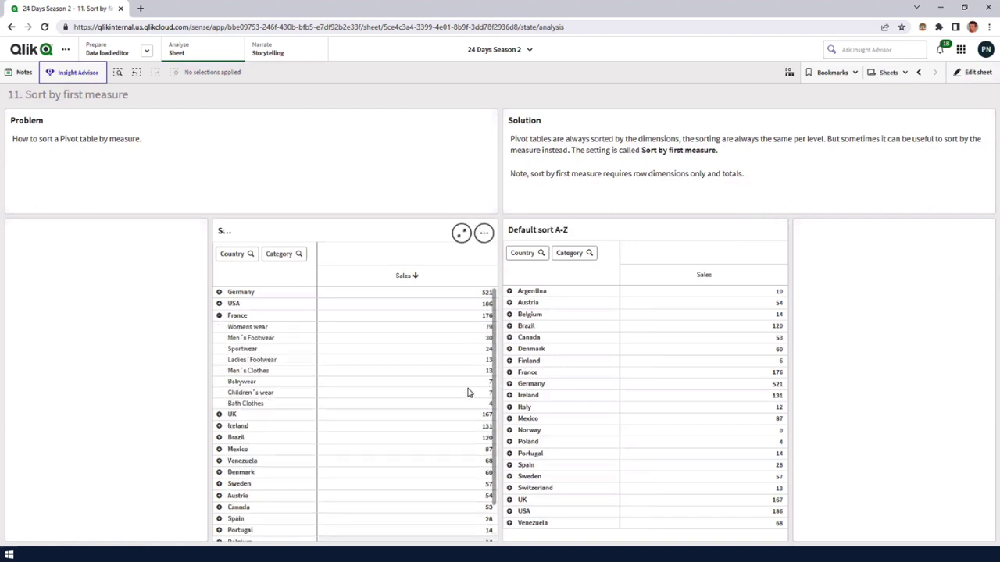
click(219, 316)
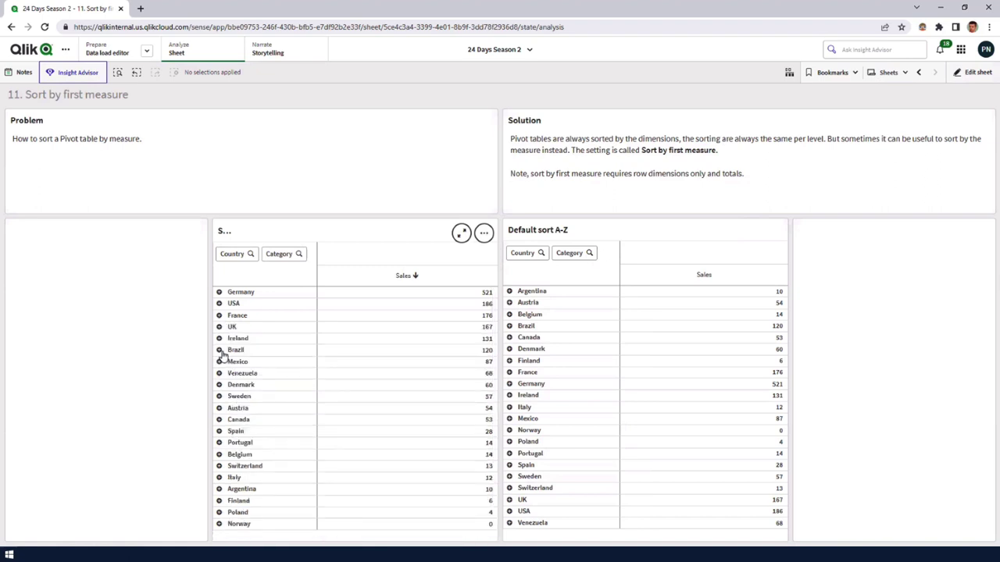
click(218, 350)
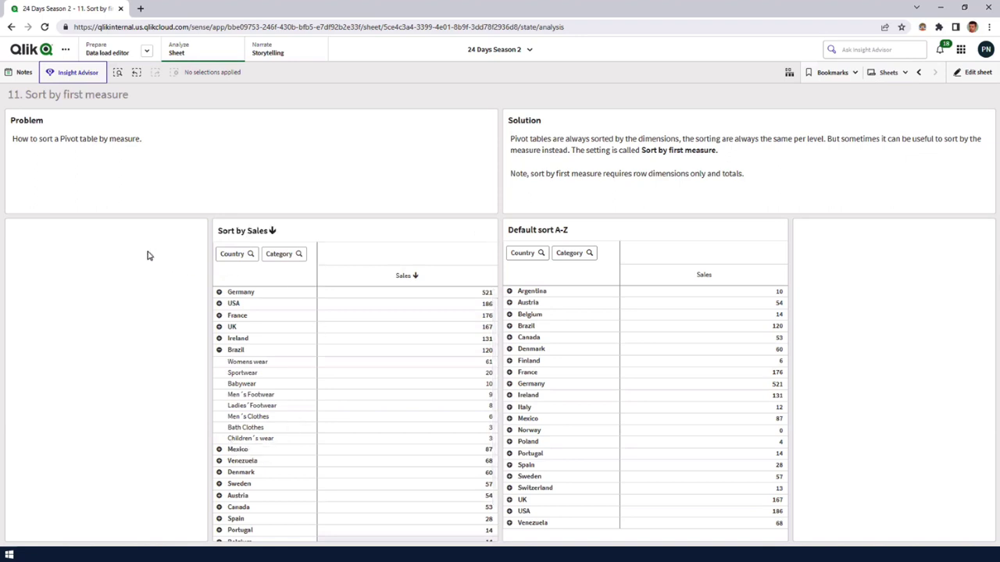
Step: Open '16. Fixed Color Classes' and review the standard chart's colours and legend settings
click(888, 72)
click(347, 338)
double_click(154, 466)
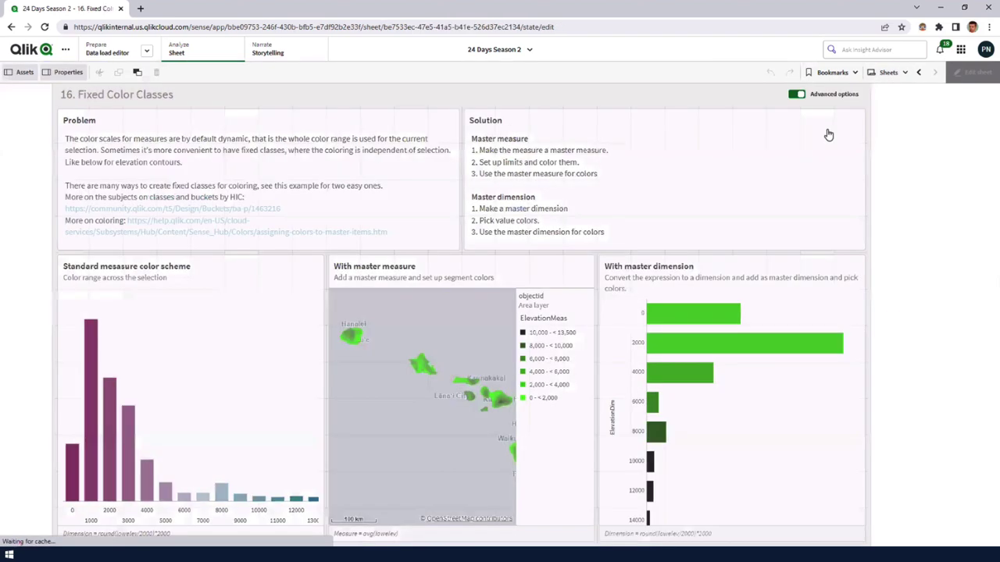
click(909, 128)
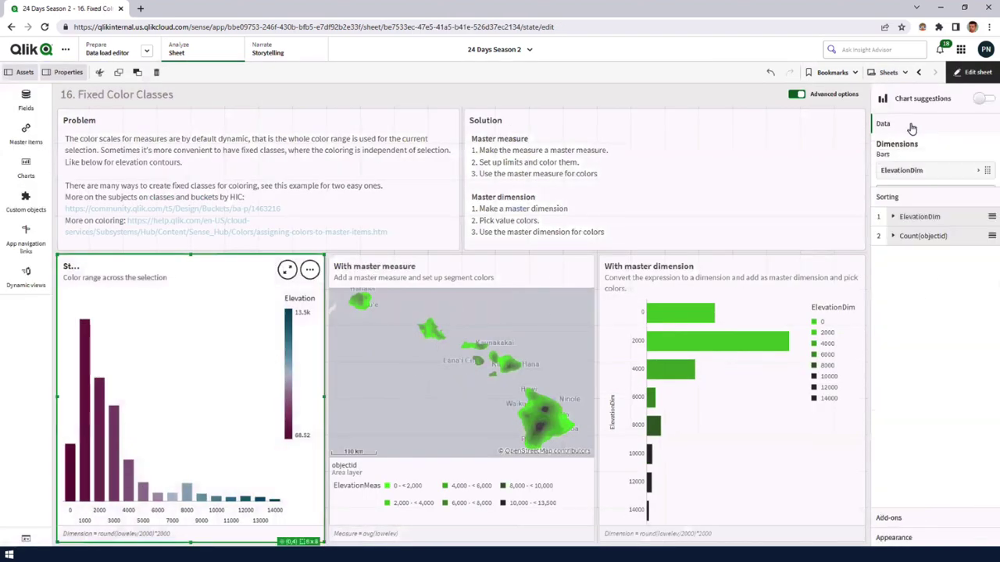
click(893, 537)
click(905, 243)
click(906, 263)
scroll(919, 359, down, 3)
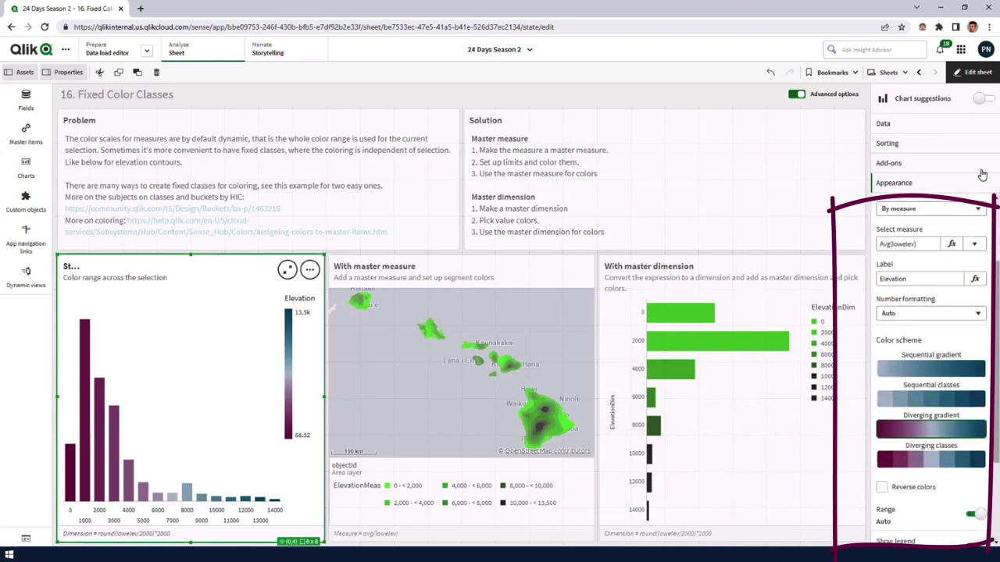
Step: Leave edit mode and select the 3000–5000 elevation bars in the histogram
click(974, 72)
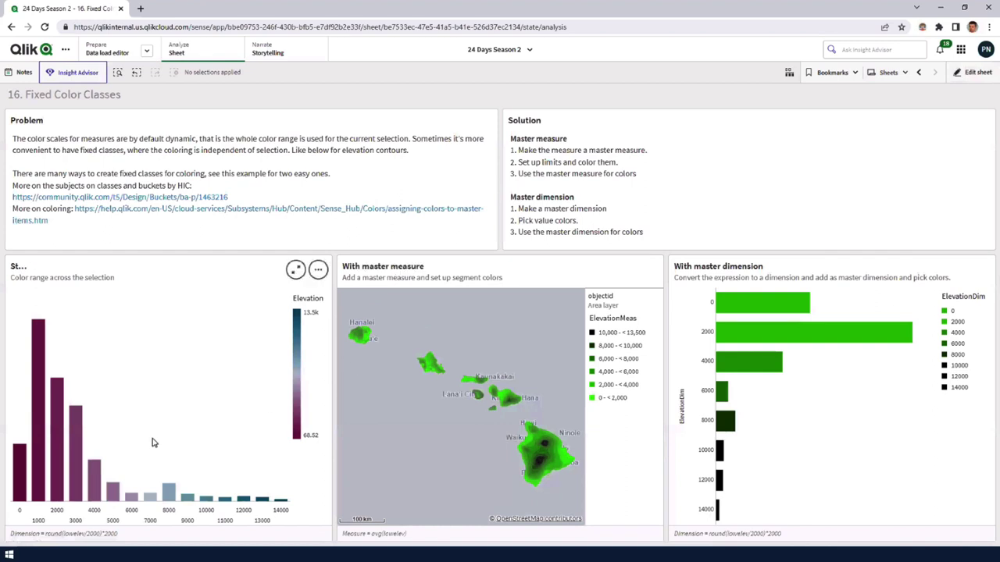
drag(78, 518, 109, 521)
click(315, 243)
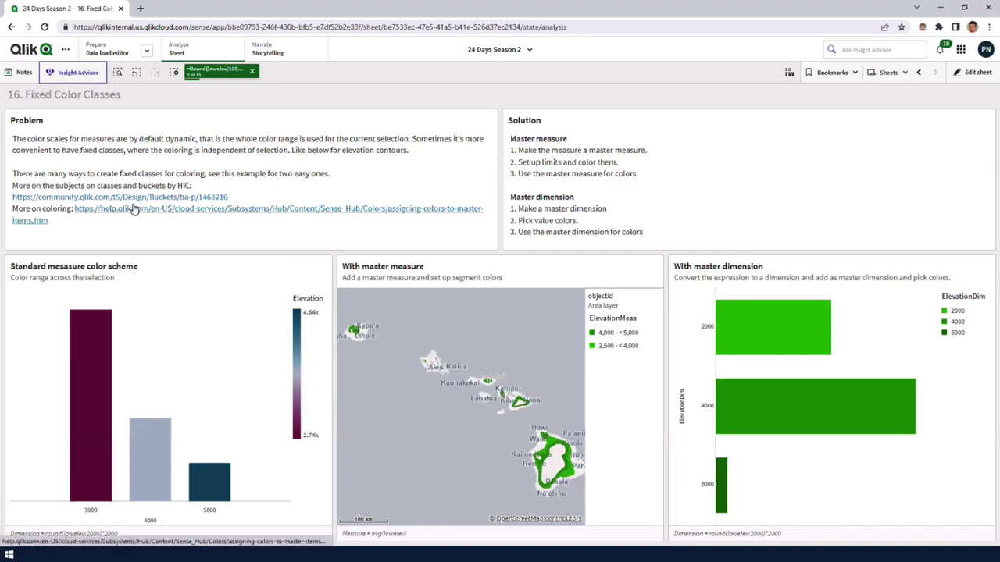
Step: Clear selections, select the 4000 class in the master dimension chart, then clear ElevationDim
click(174, 74)
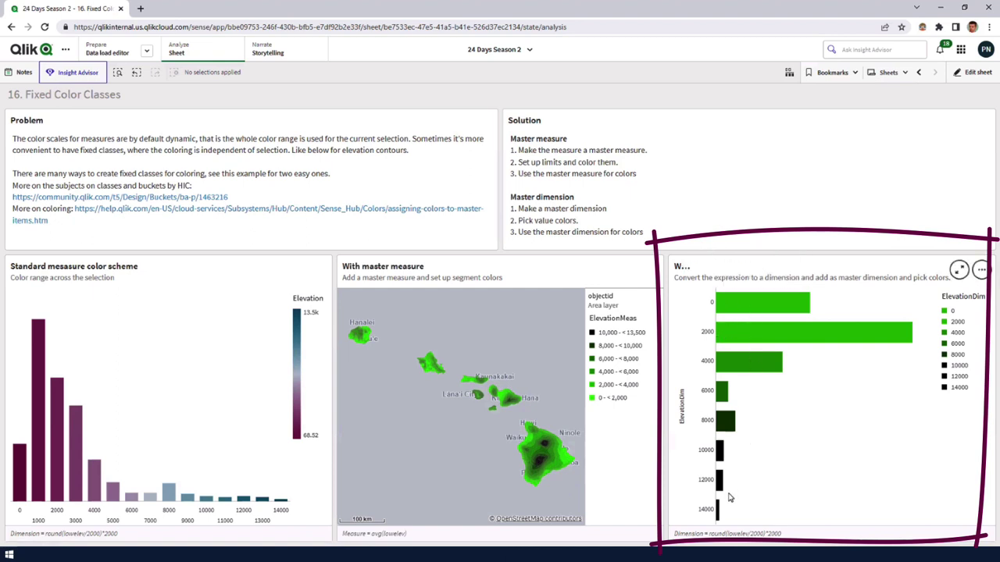
click(775, 364)
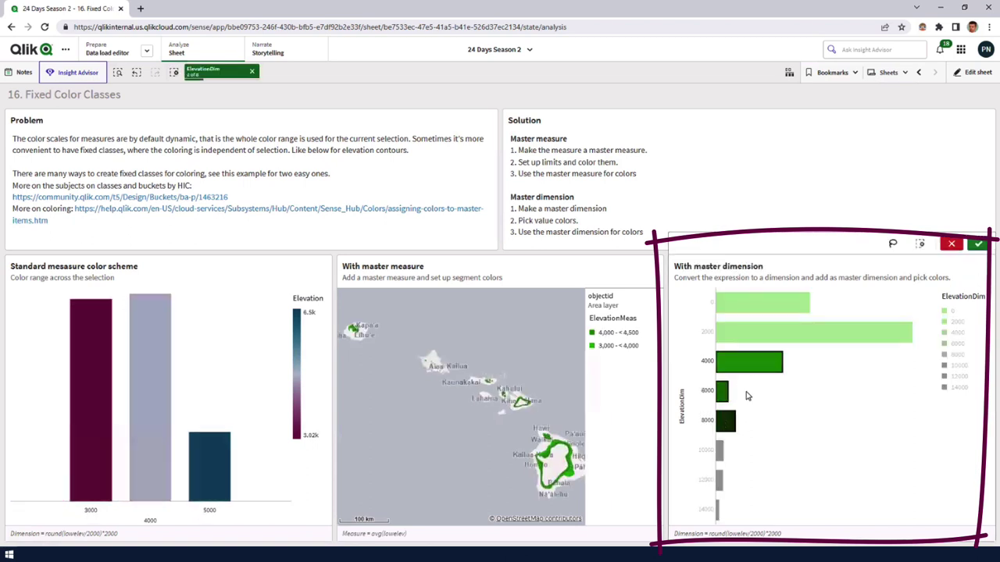
click(952, 338)
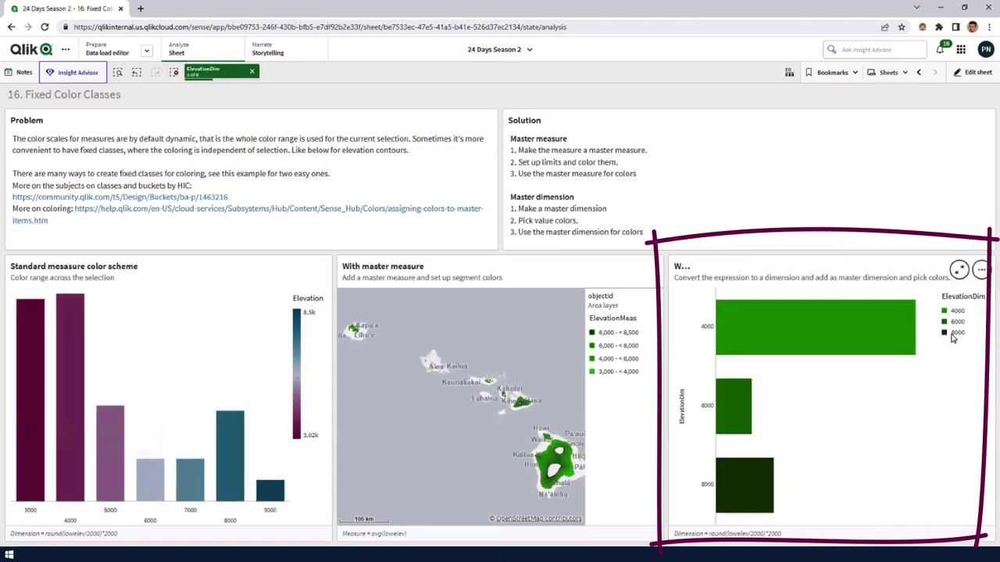
click(252, 72)
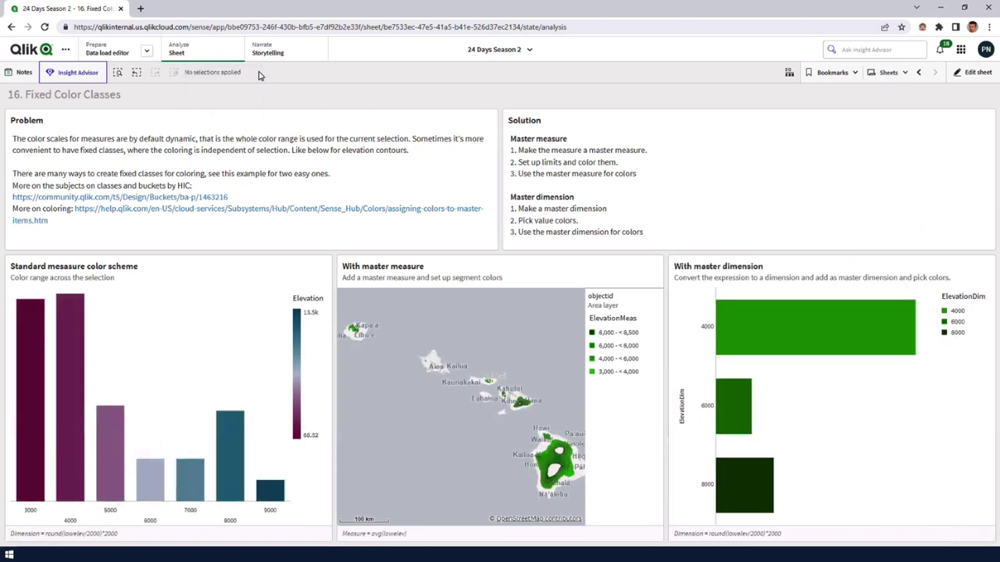
click(972, 72)
click(26, 134)
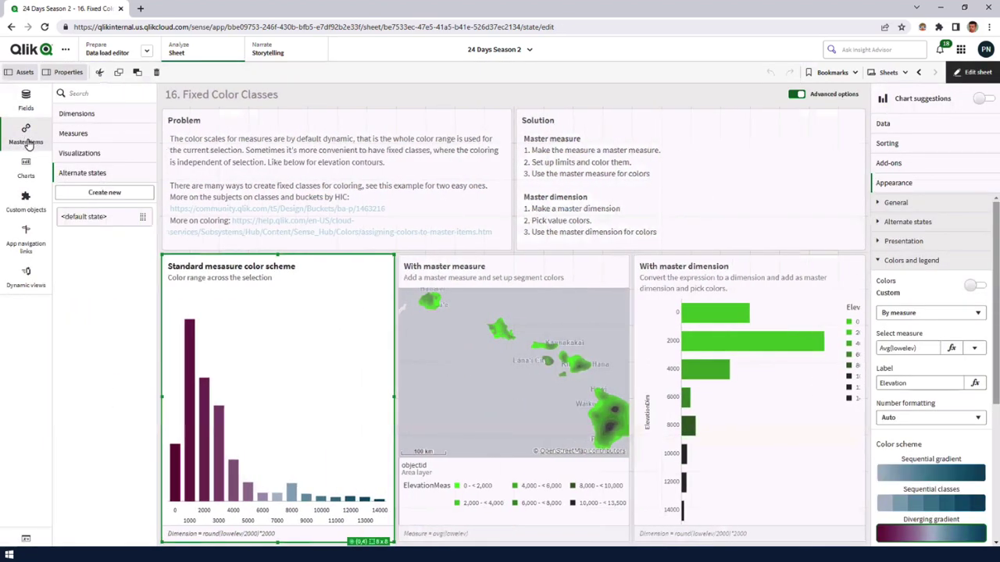
click(73, 134)
click(83, 178)
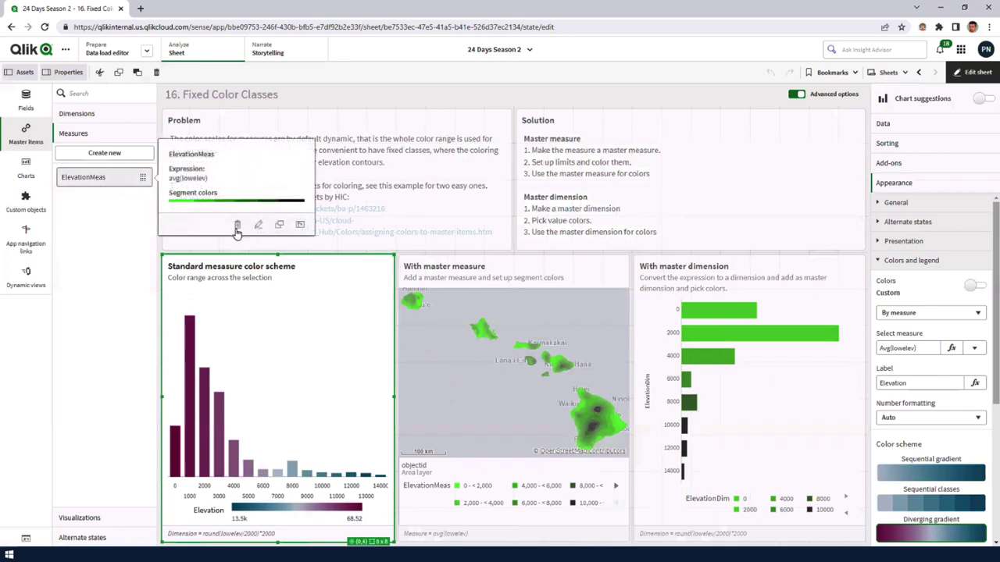
click(259, 224)
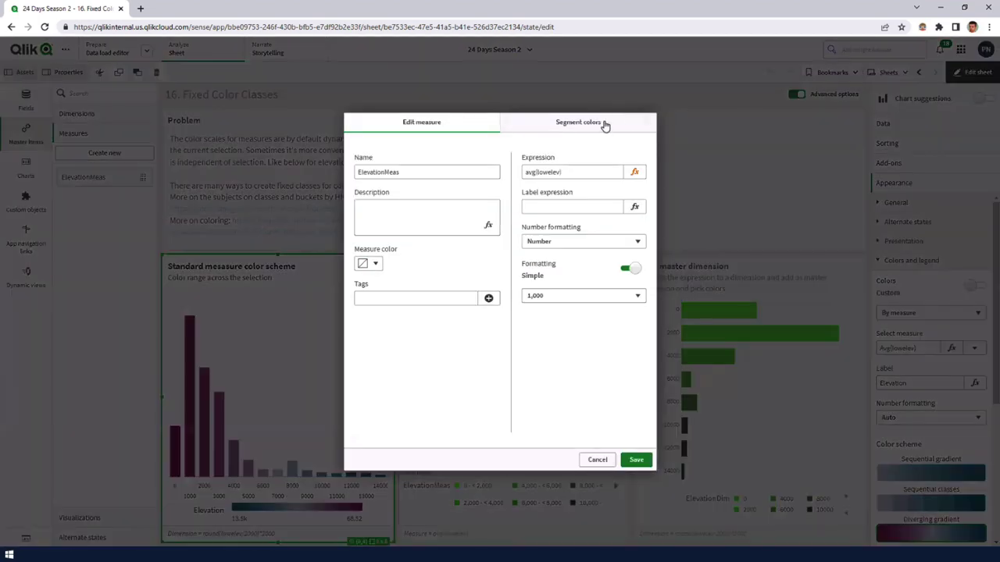
click(604, 126)
click(417, 341)
click(459, 341)
click(498, 341)
click(538, 341)
click(577, 342)
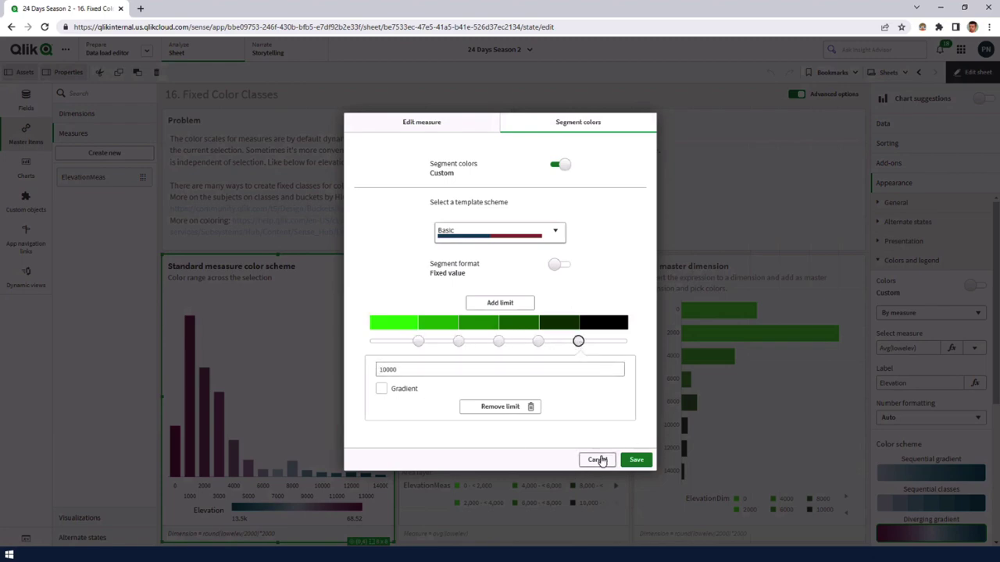
click(597, 460)
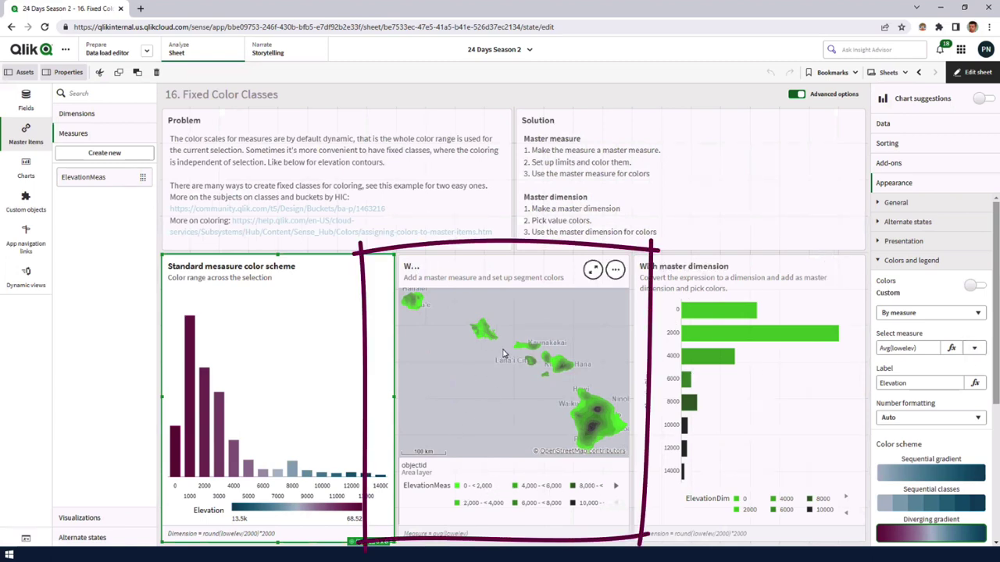
click(96, 114)
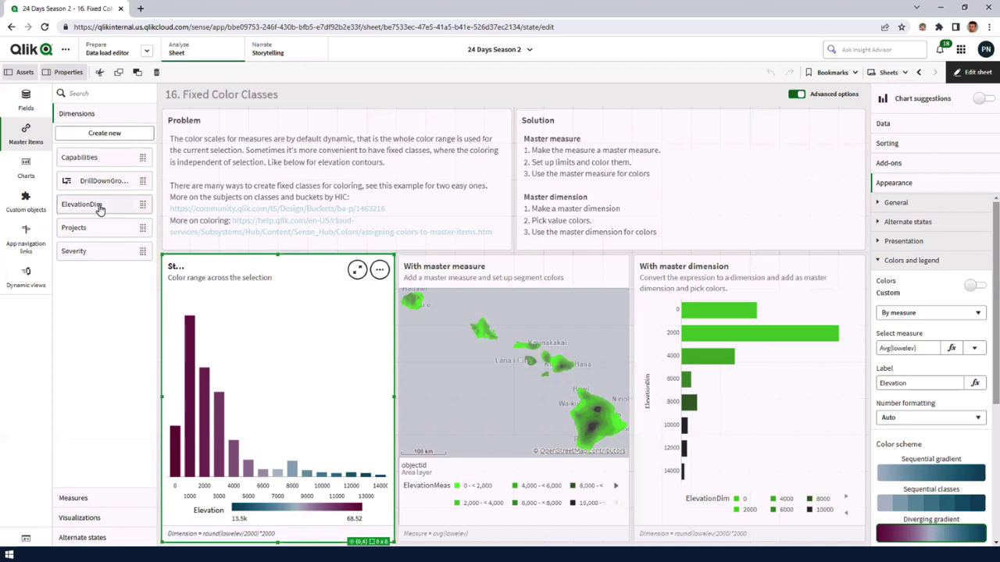
click(100, 205)
click(256, 266)
click(552, 135)
scroll(479, 282, down, 1)
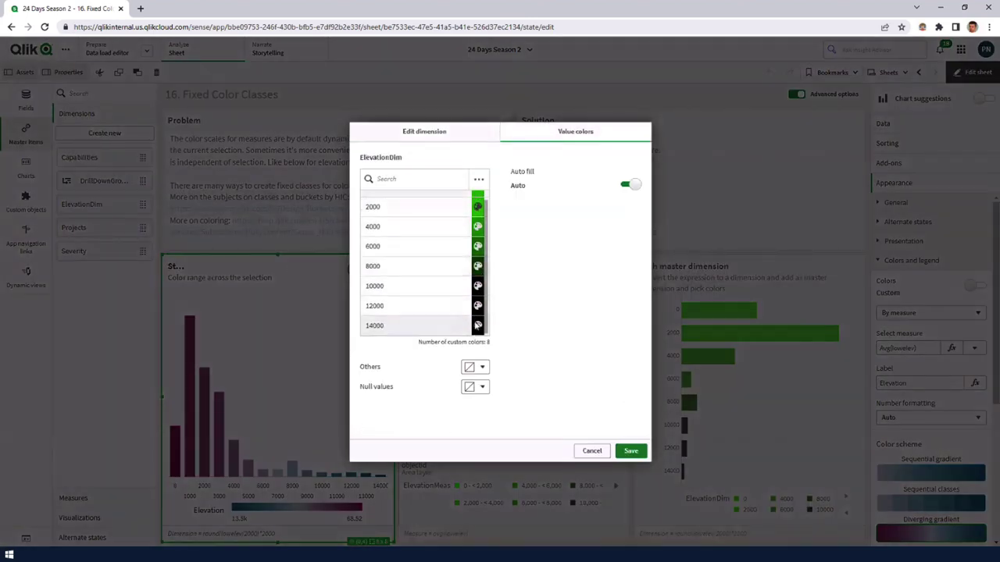
scroll(478, 283, up, 1)
click(591, 450)
click(978, 72)
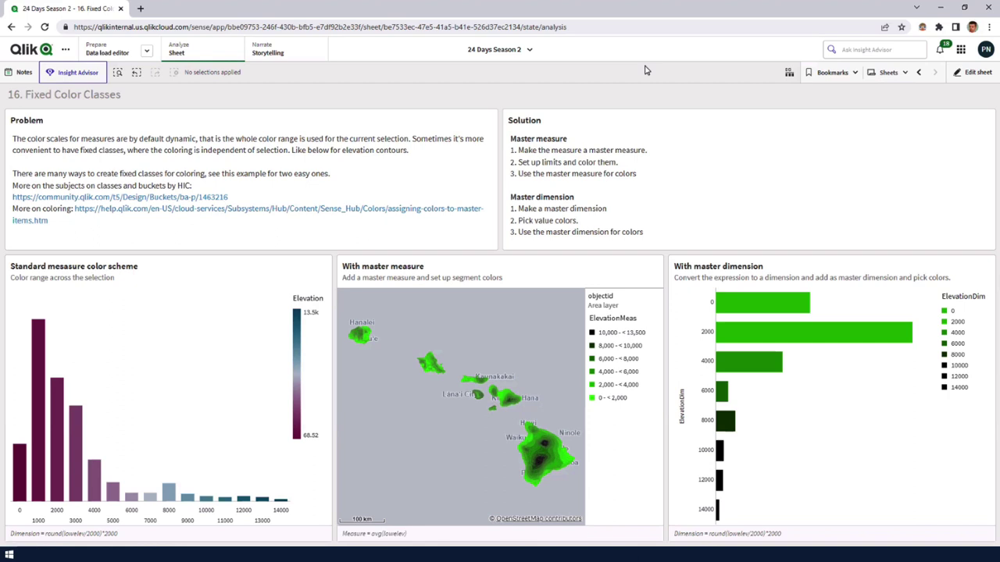
Step: Open the 13. Sheet background sheet and zoom the page to 150%
click(888, 72)
click(692, 220)
key(ctrl+plus)
key(ctrl+plus)
key(ctrl+plus)
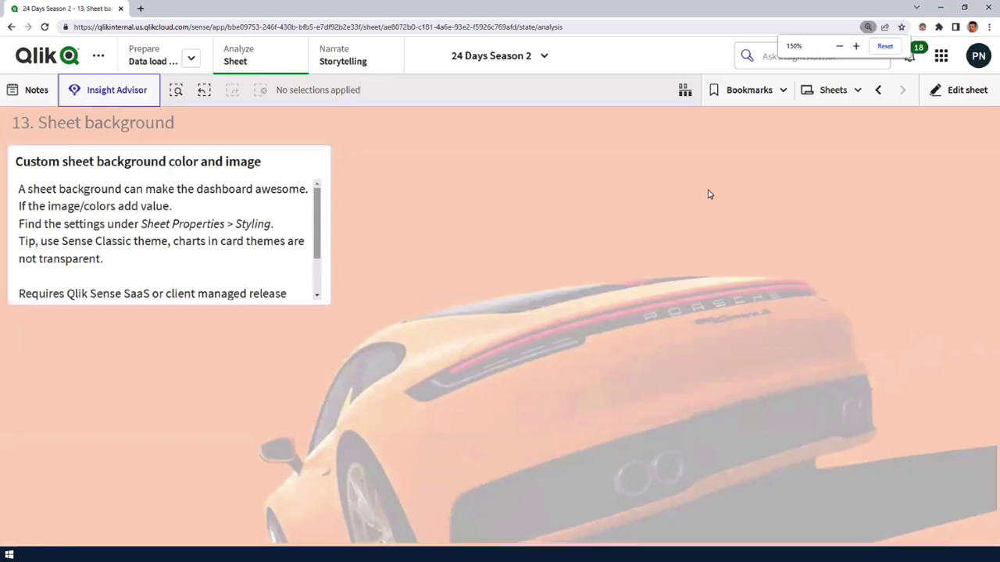
Step: In edit mode, inspect the sheet's Styling background image options without changing them
click(965, 93)
scroll(917, 365, down, 3)
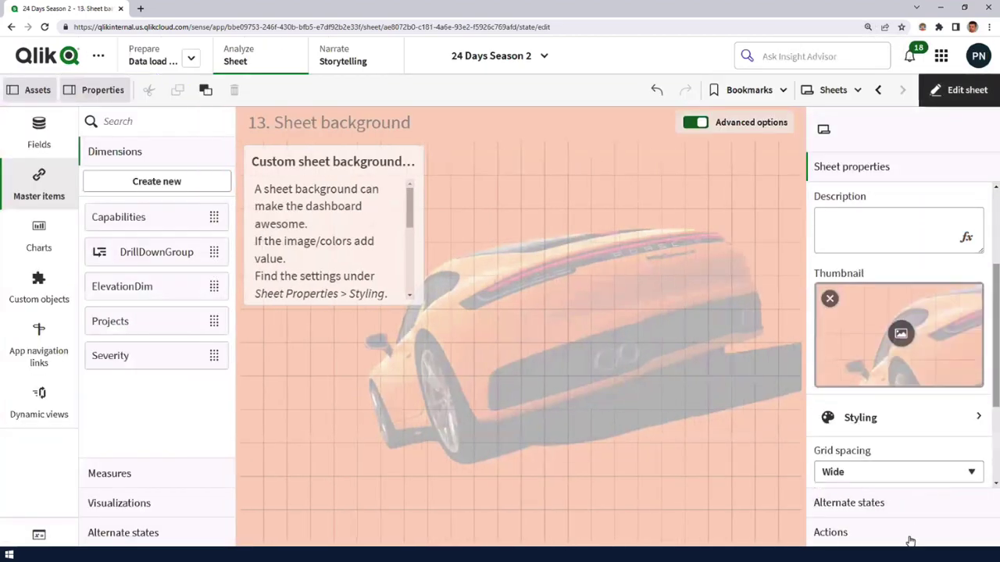
click(918, 419)
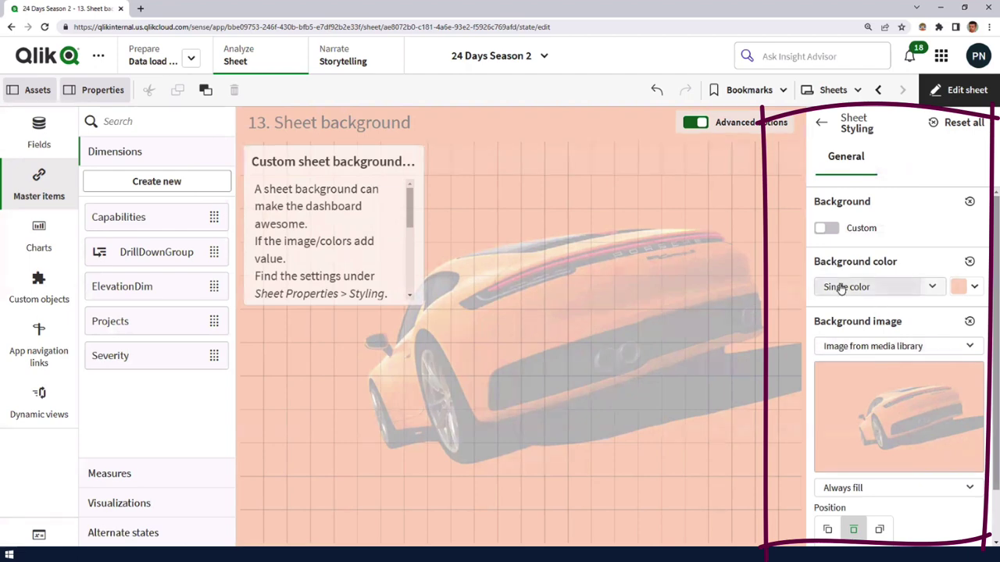
click(907, 343)
click(909, 328)
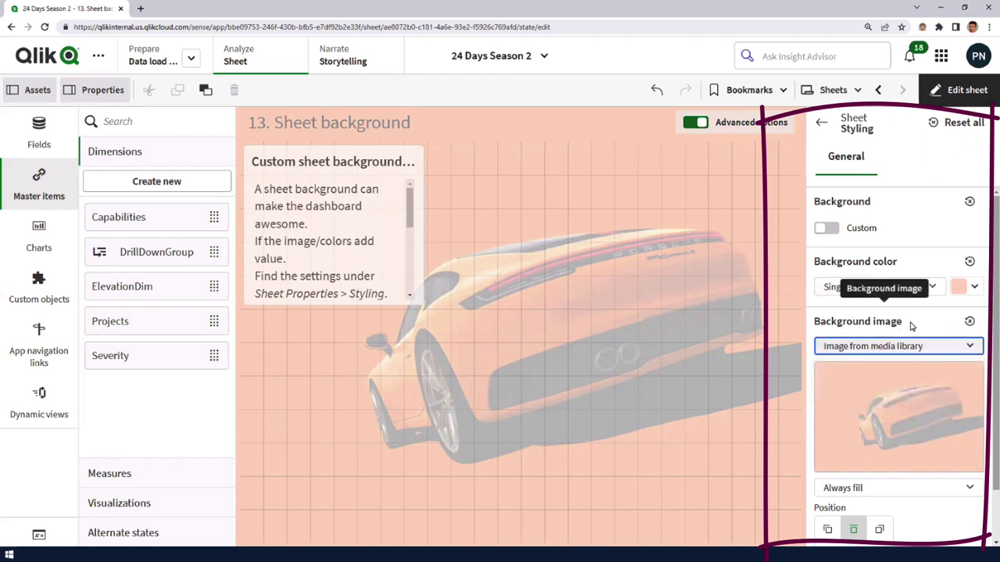
Step: Enlarge the sheet's text box so all its text is readable, then leave edit mode
scroll(921, 484, down, 1)
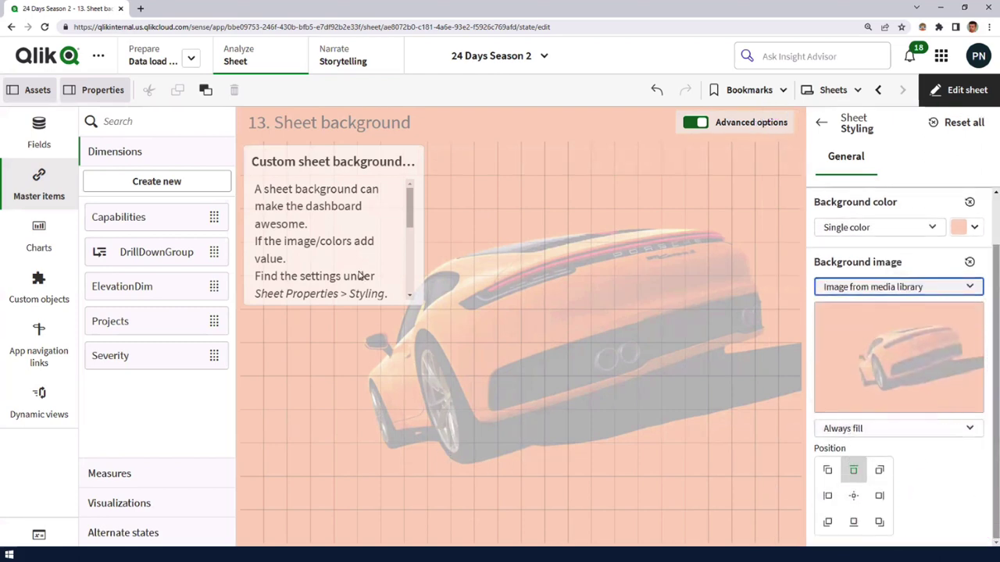
click(371, 294)
drag(424, 310, 427, 373)
click(935, 94)
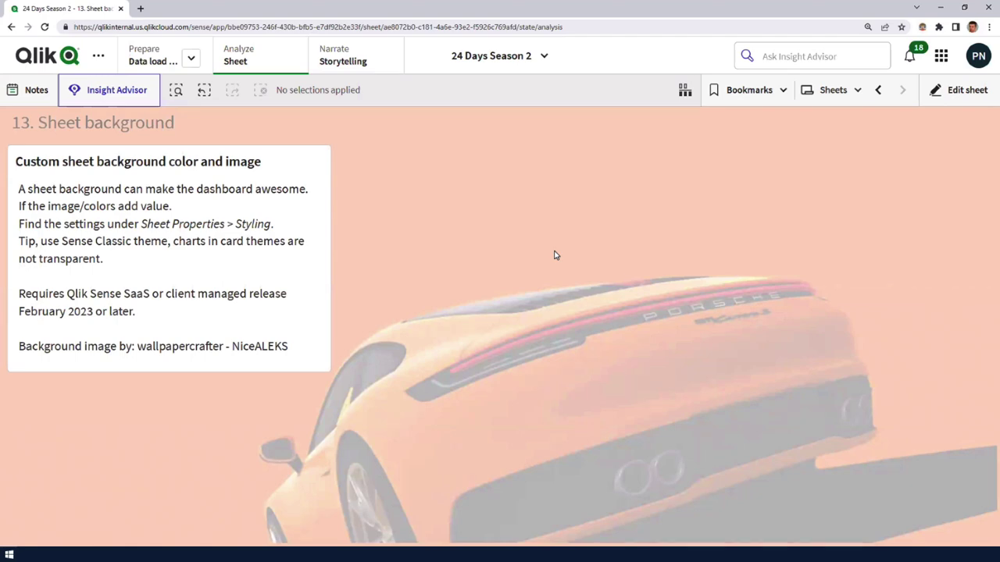
Step: Open the 22. Fine grid sheet for editing
click(822, 99)
scroll(699, 304, down, 3)
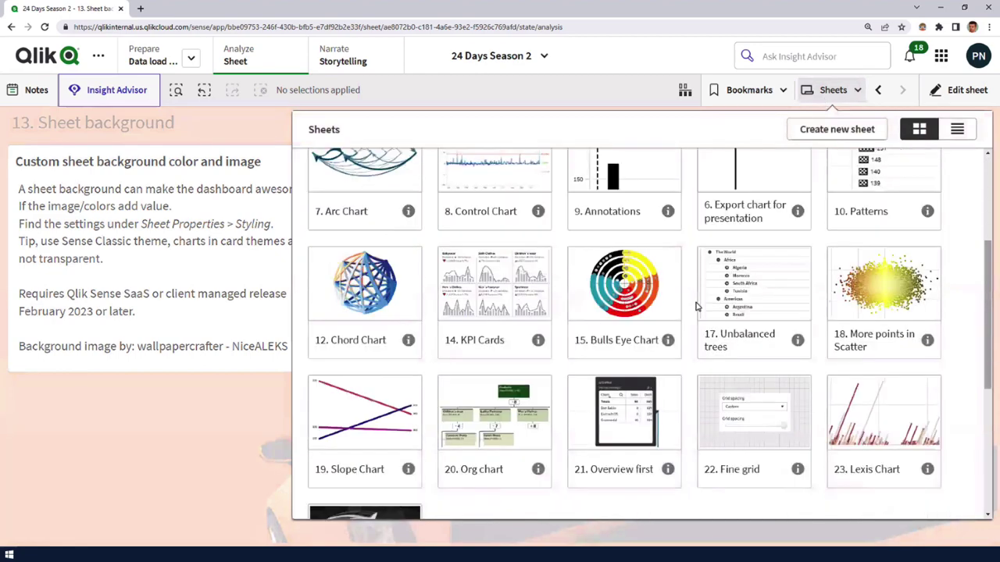
click(753, 414)
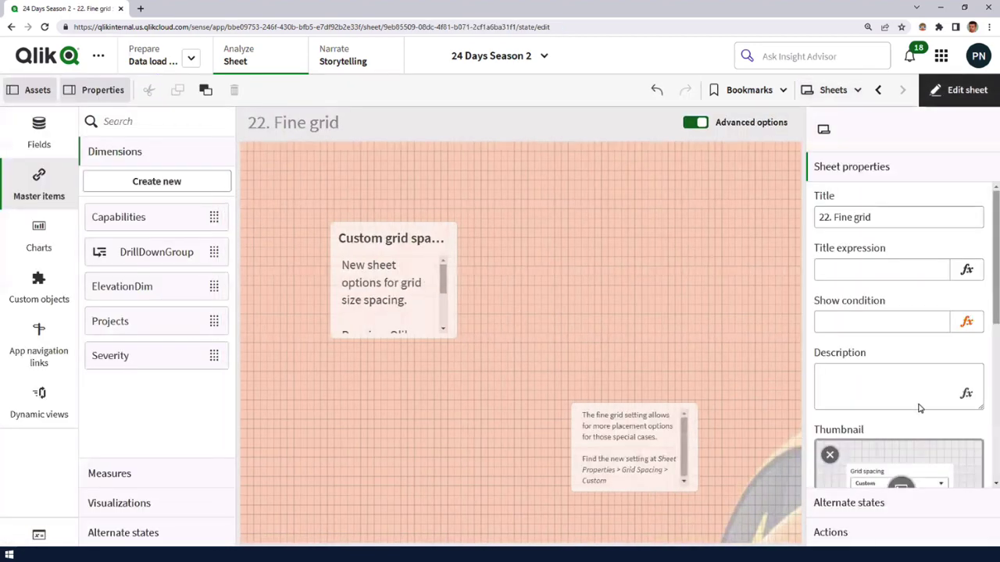
Step: Try grid spacing Wide, Medium and Narrow, ending on Custom
scroll(906, 438, down, 3)
scroll(898, 480, down, 2)
click(872, 321)
click(868, 334)
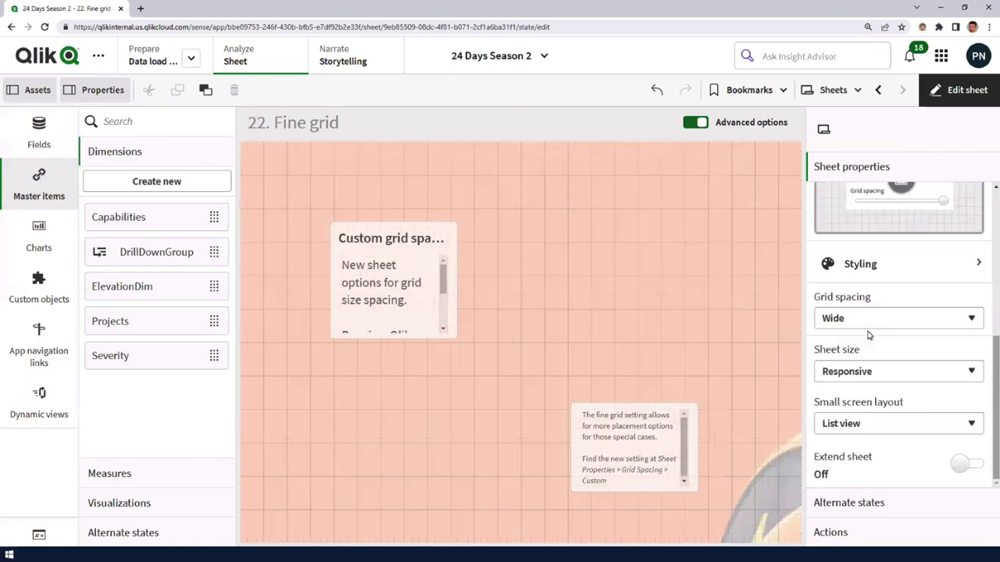
click(873, 319)
click(868, 349)
click(865, 324)
click(870, 362)
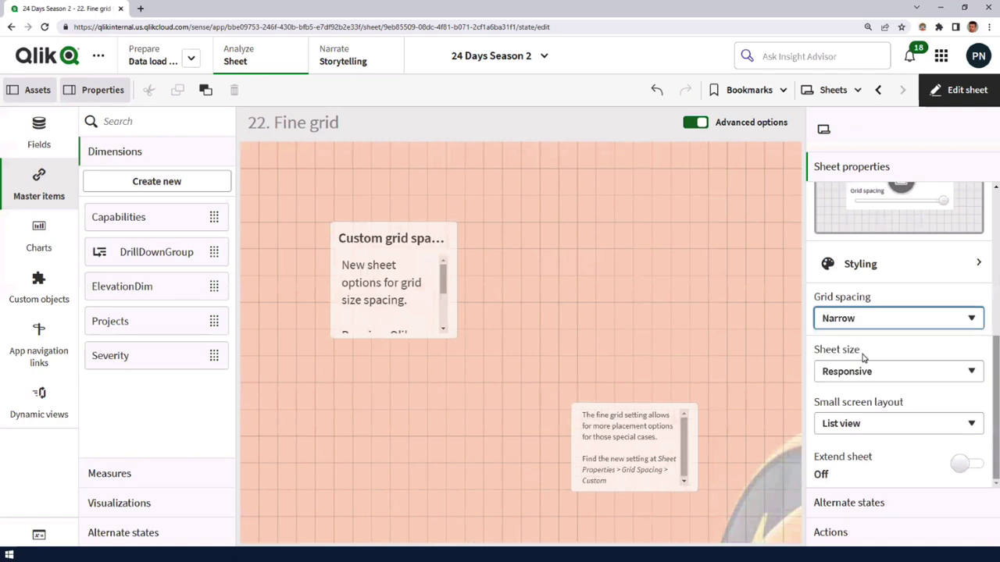
click(855, 329)
click(858, 378)
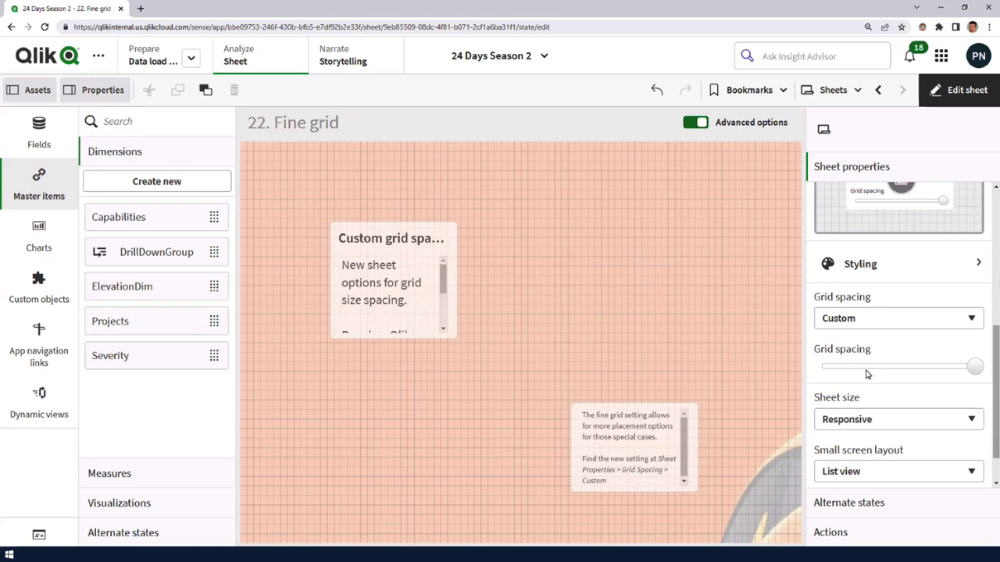
Step: Set the tip text box's responsive behavior to None, enlarge it to 22 by 12, and exit editing
click(624, 466)
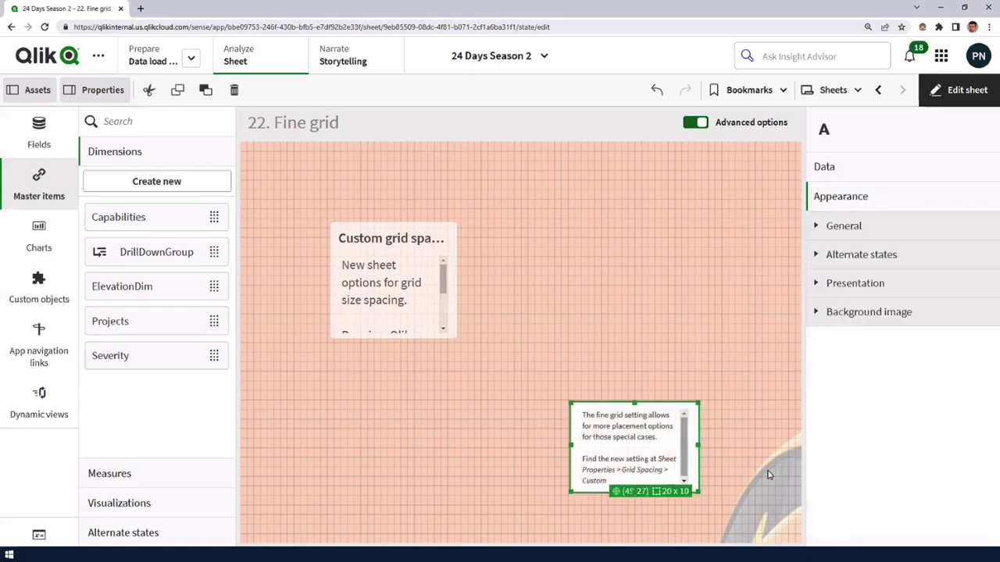
click(851, 286)
click(868, 333)
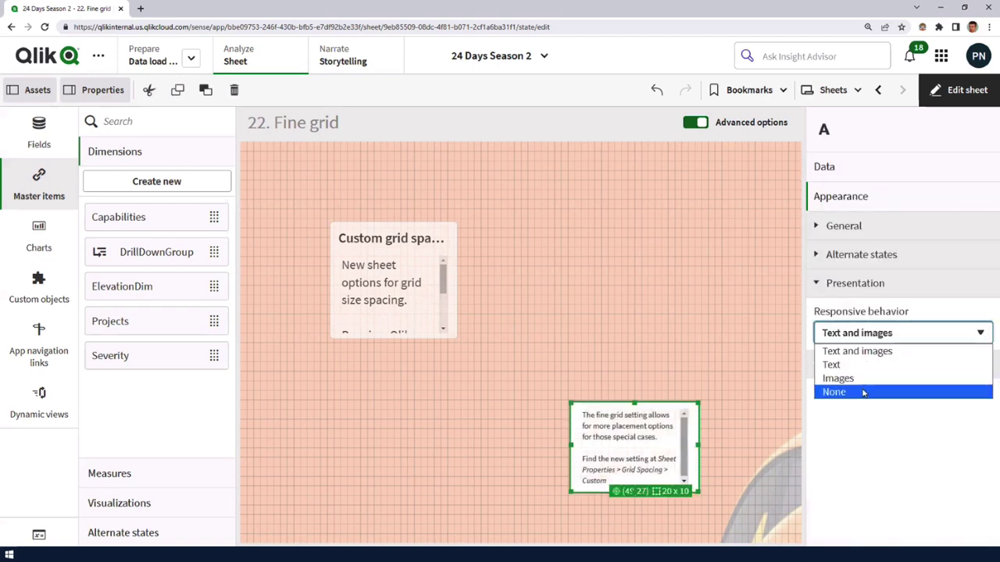
click(863, 392)
drag(570, 404, 557, 375)
click(952, 90)
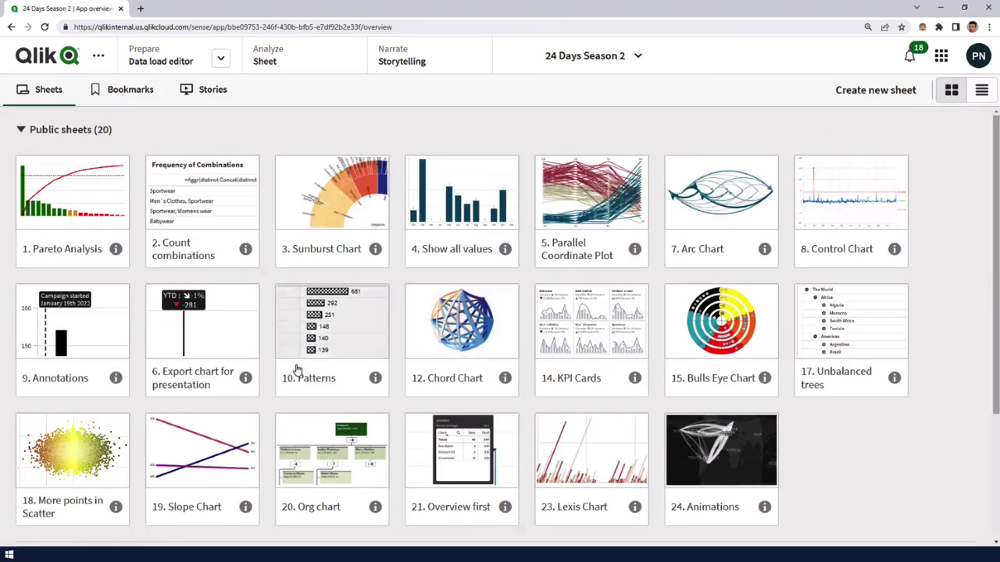
Step: Open a sheet from the app overview thumbnails to reach the 3. Sunburst Chart sheet
click(200, 461)
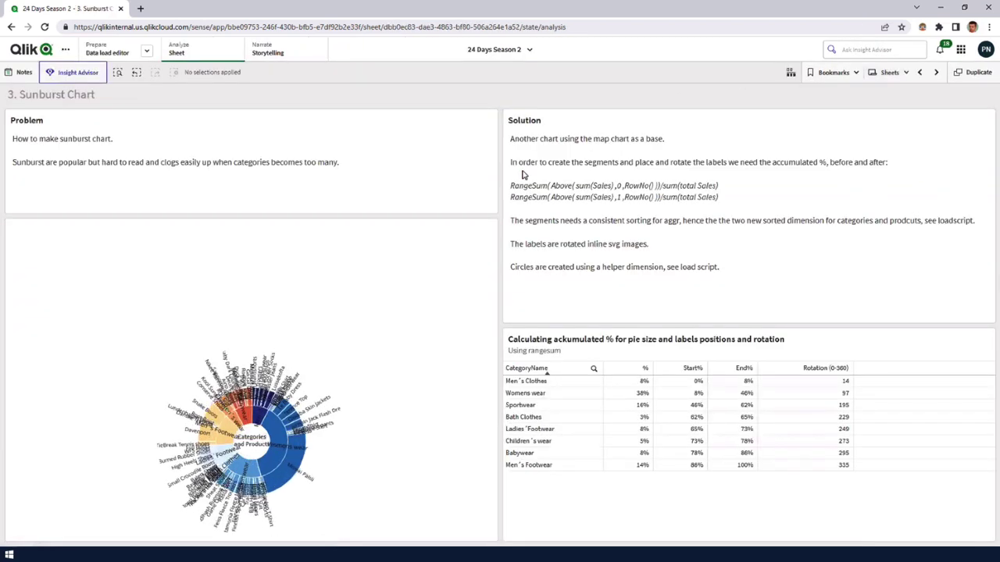
Step: Zoom in and filter the sunburst table to Ladies´ Footwear, Bath Clothes and Sportwear
key(ctrl+plus)
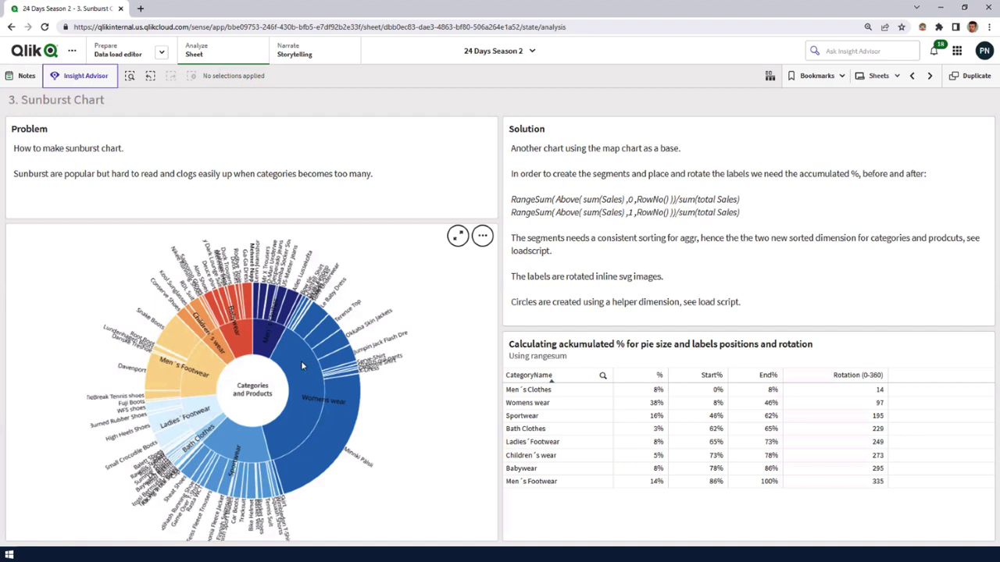
mouse_move(299, 370)
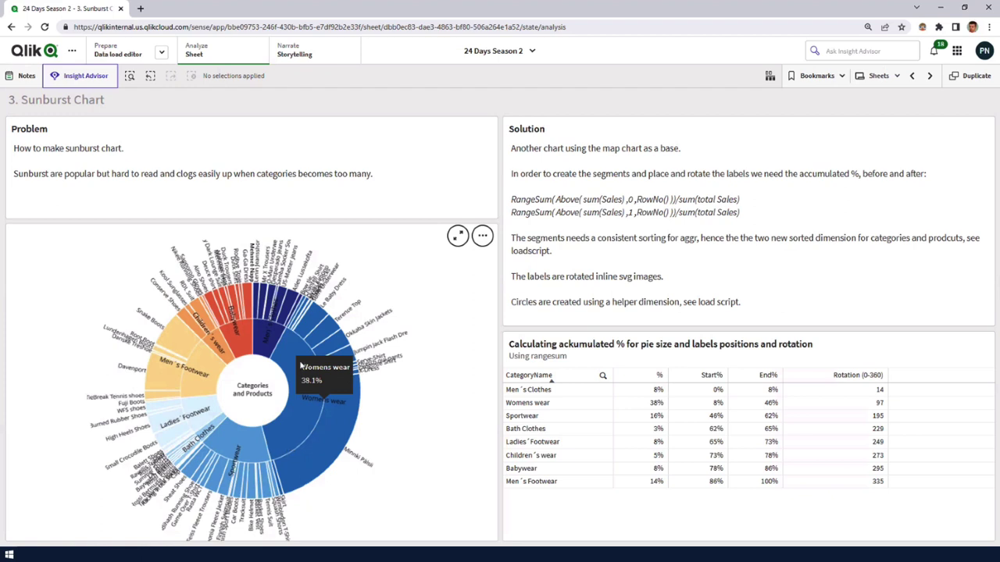
mouse_move(316, 313)
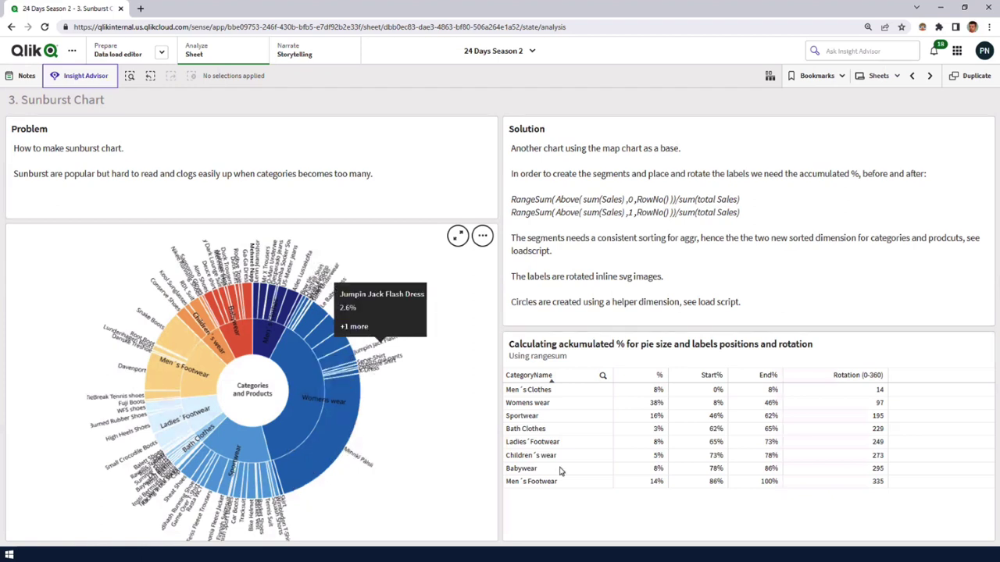
click(556, 441)
click(552, 429)
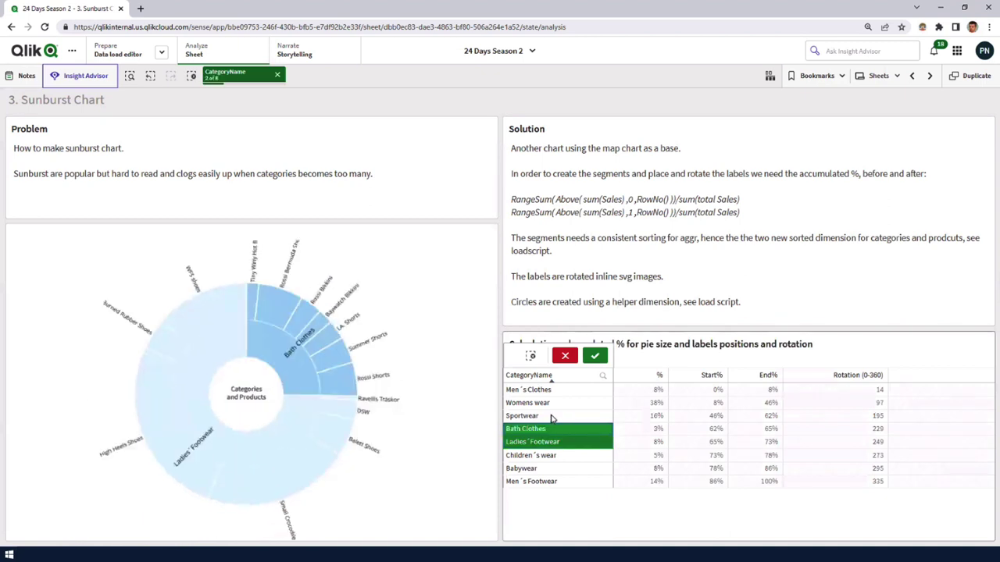
click(551, 416)
click(593, 357)
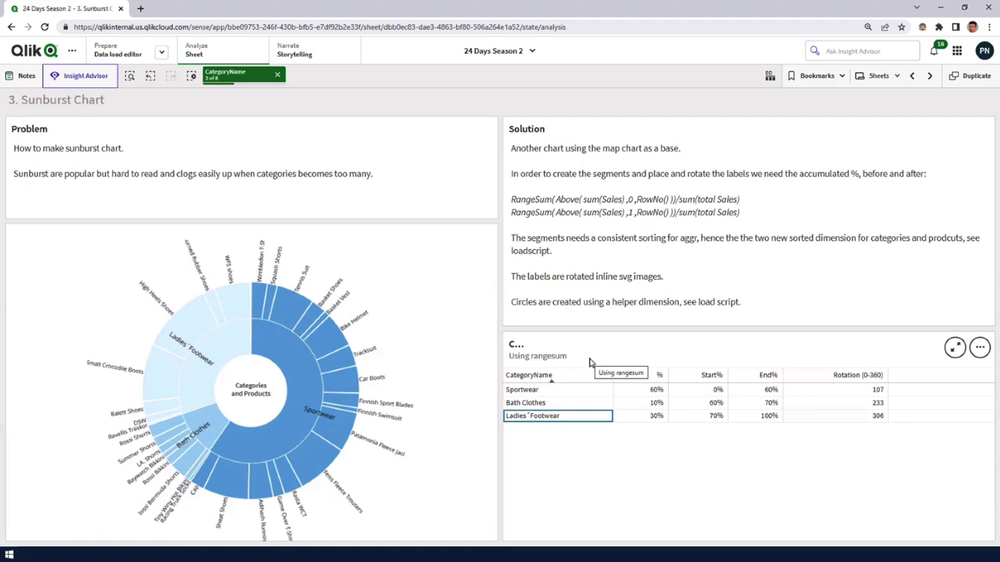
Step: Clear the selection and filter instead to Men´s Footwear, Bath Clothes and Men´s Clothes
click(277, 76)
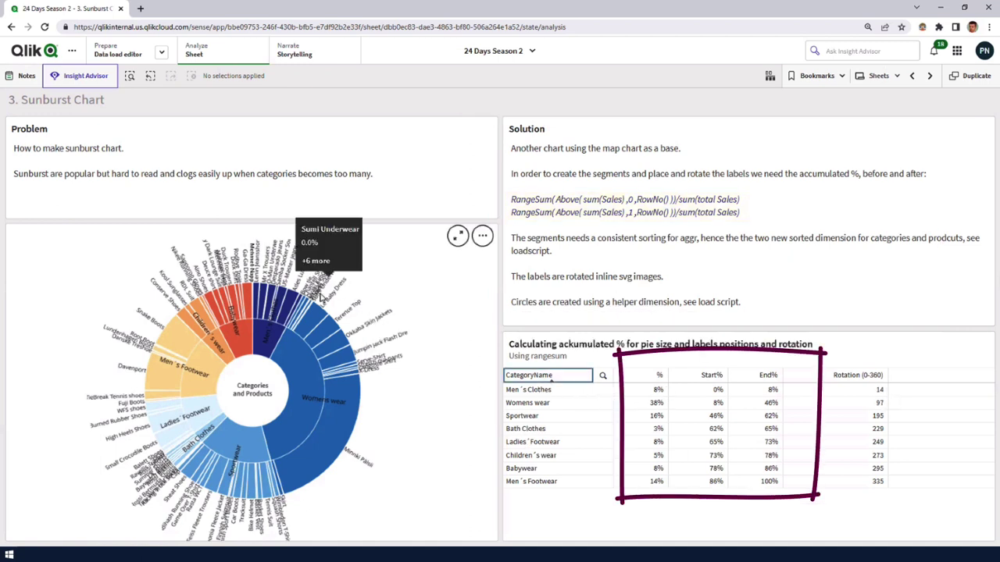
click(561, 481)
click(559, 428)
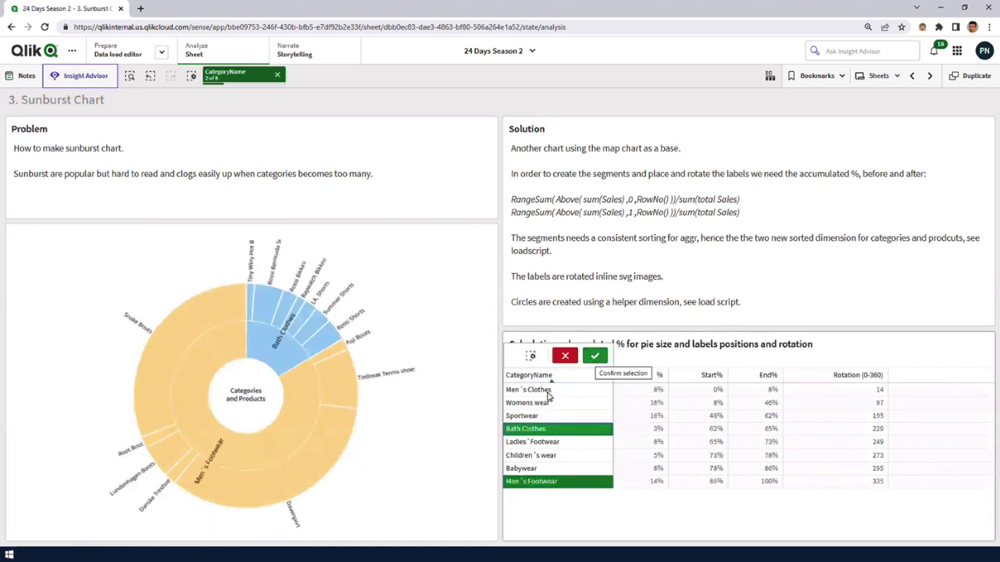
click(546, 392)
click(595, 356)
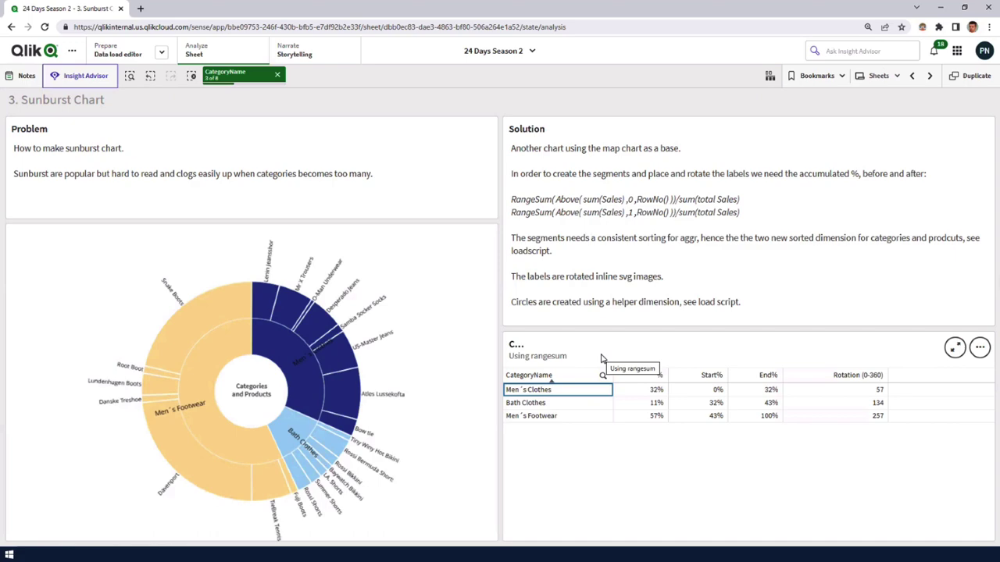
Step: Switch to the 20. Org chart sheet from the sheets list
click(875, 75)
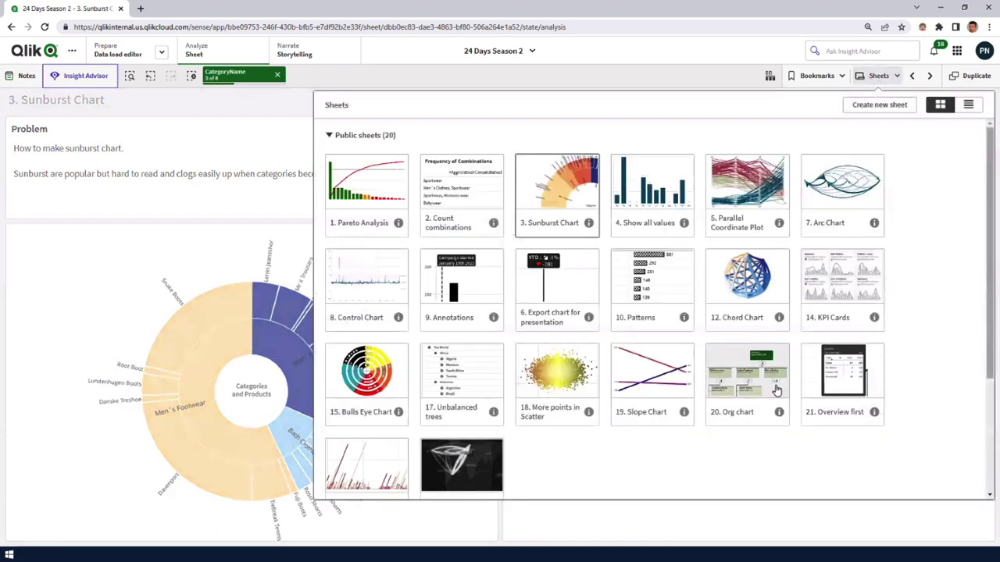
click(746, 380)
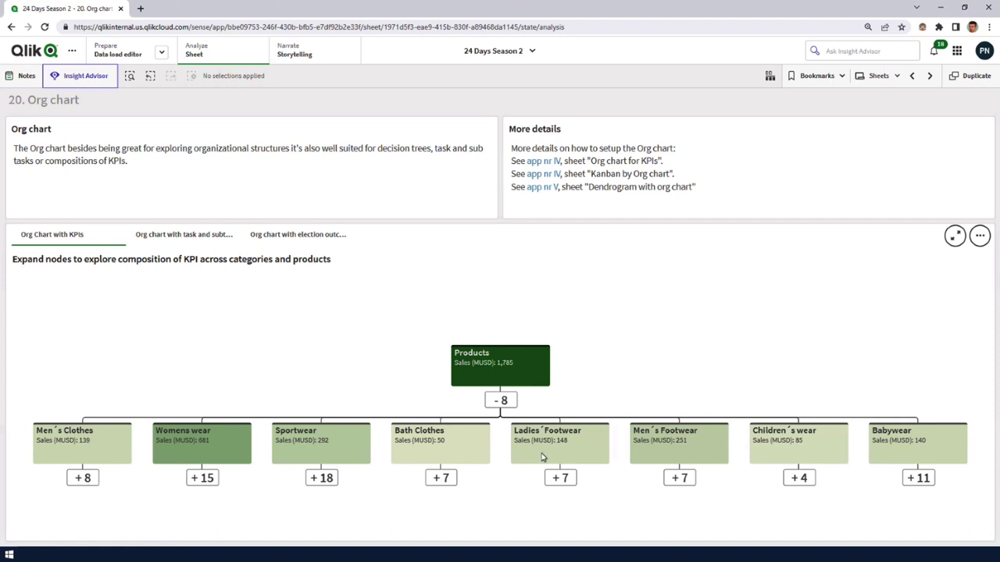
Step: Expand the Children´s wear, Bath Clothes and Womens wear branches of the org chart
click(796, 479)
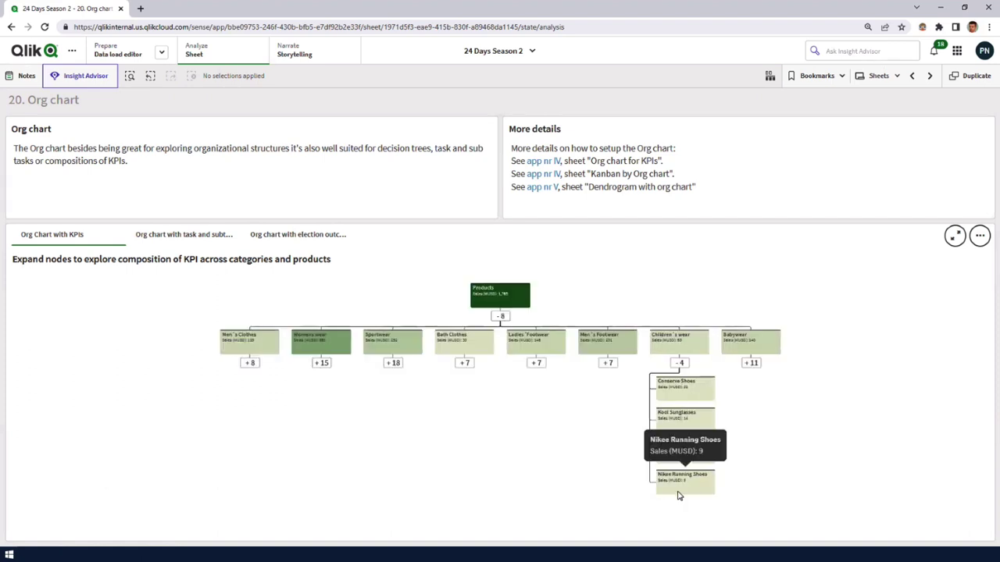
scroll(679, 492, up, 5)
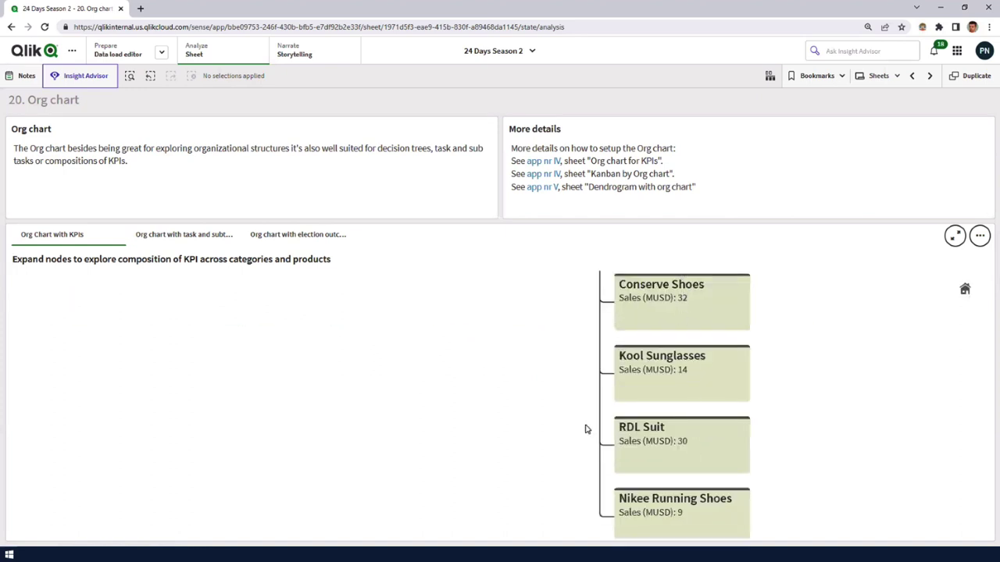
scroll(557, 390, down, 3)
drag(456, 404, 545, 469)
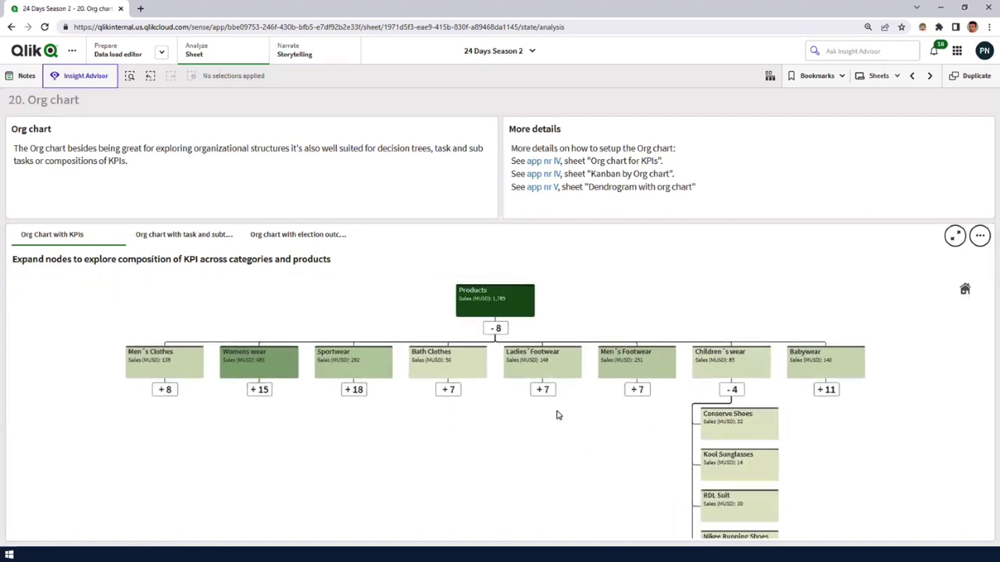
drag(558, 415, 439, 416)
scroll(547, 414, down, 2)
scroll(504, 435, down, 2)
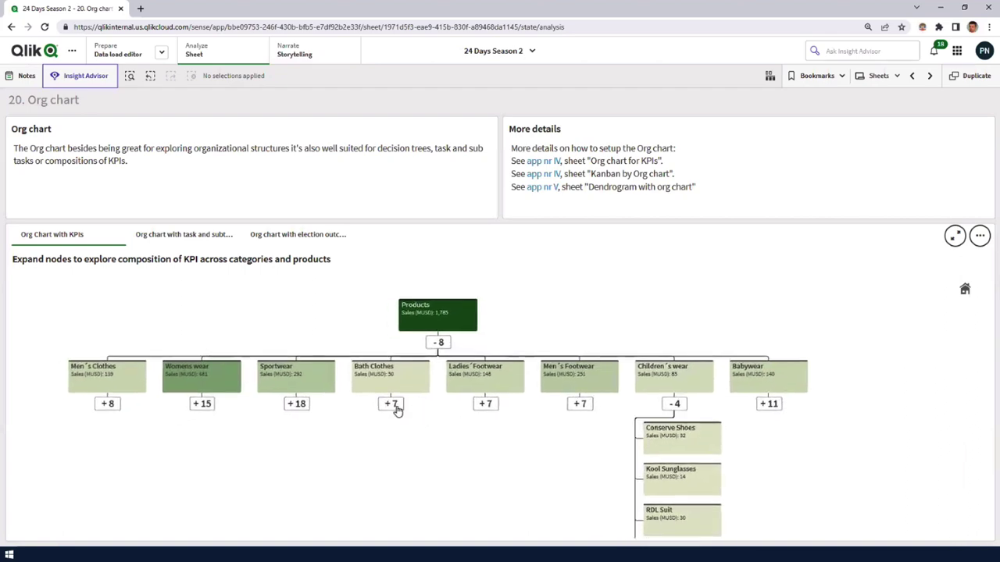
click(396, 410)
scroll(504, 368, up, 5)
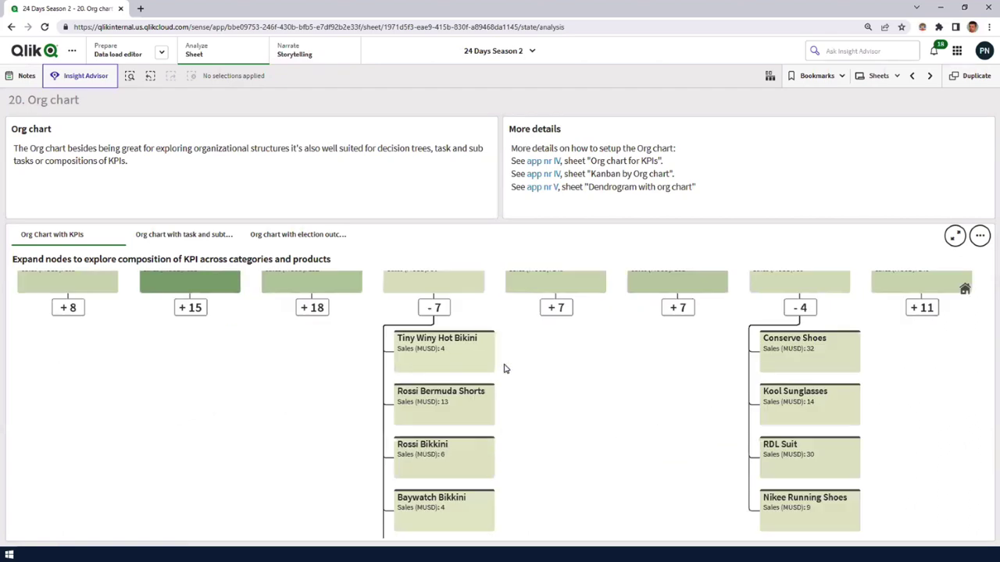
scroll(436, 371, down, 2)
scroll(320, 350, down, 3)
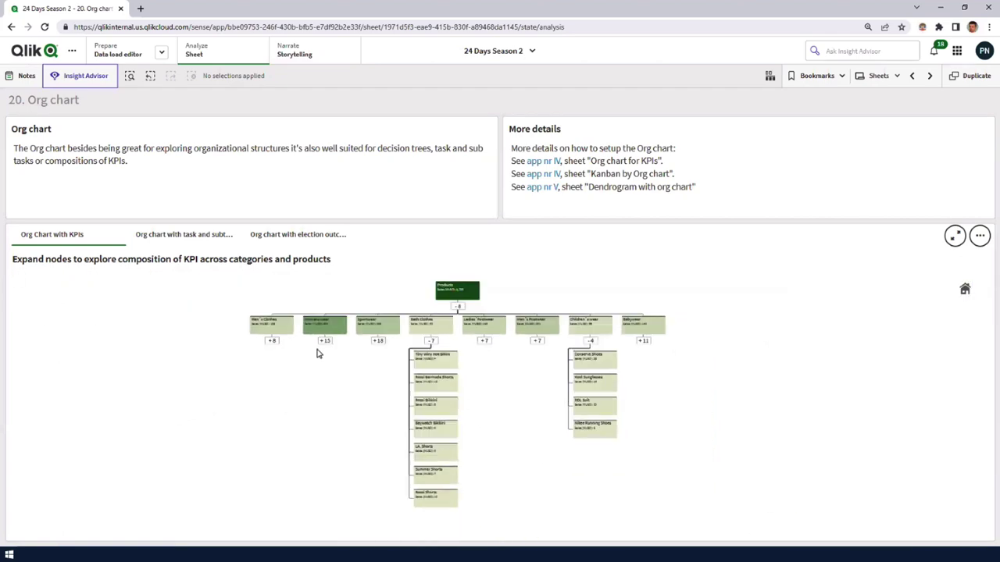
click(326, 342)
Step: Collapse Womens wear, Bath Clothes and Children's wear back to category level
scroll(452, 328, up, 4)
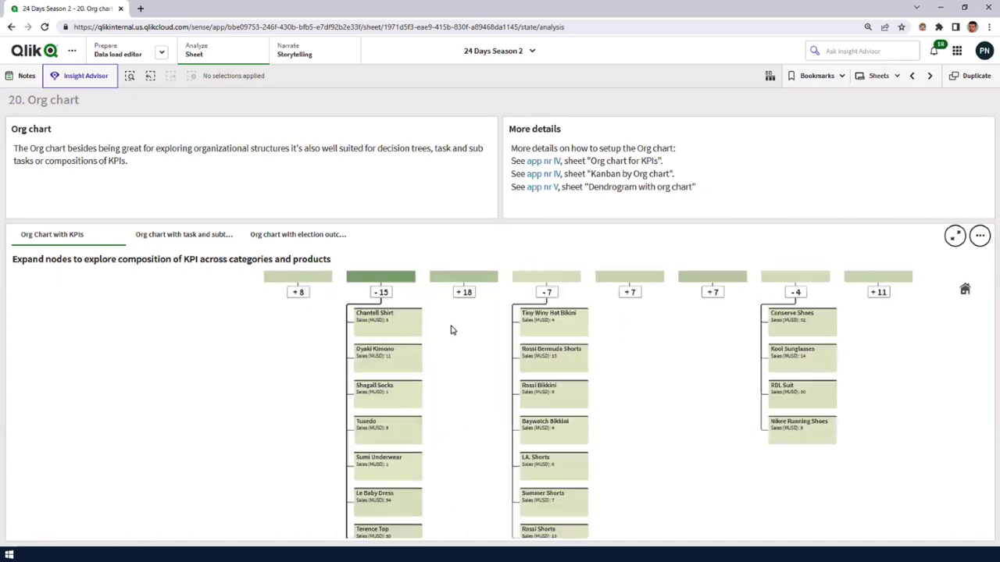
drag(440, 404, 379, 480)
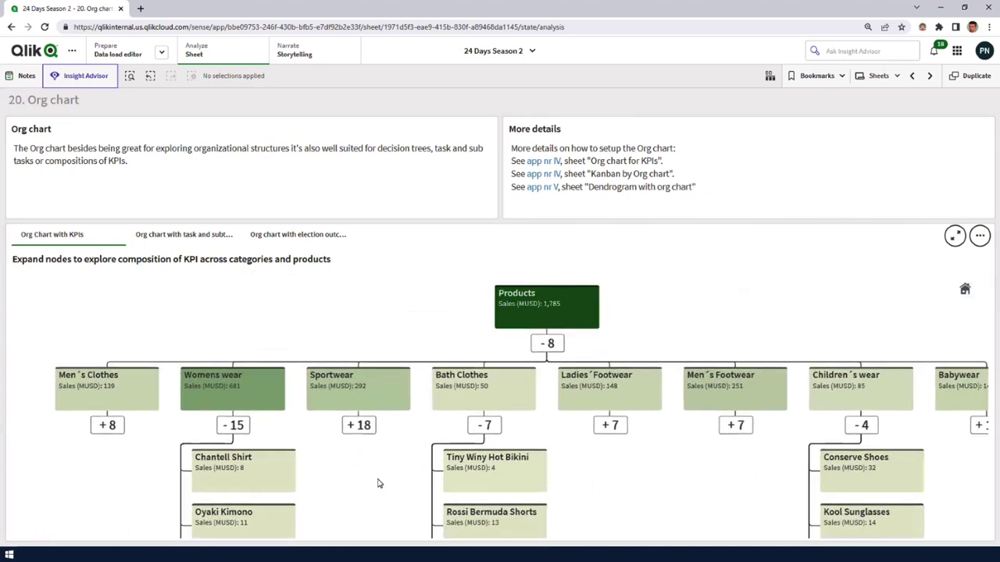
click(236, 425)
click(476, 340)
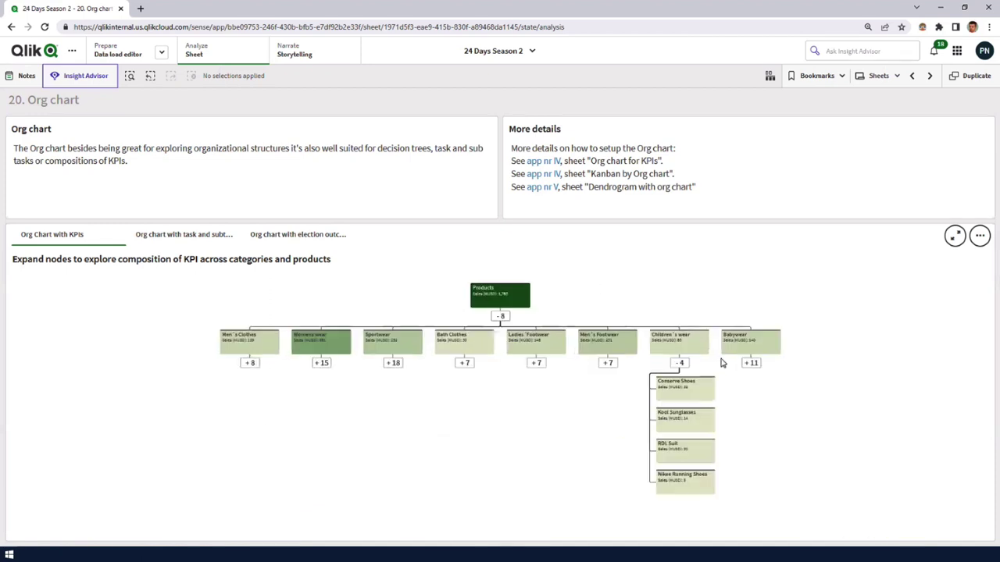
click(679, 365)
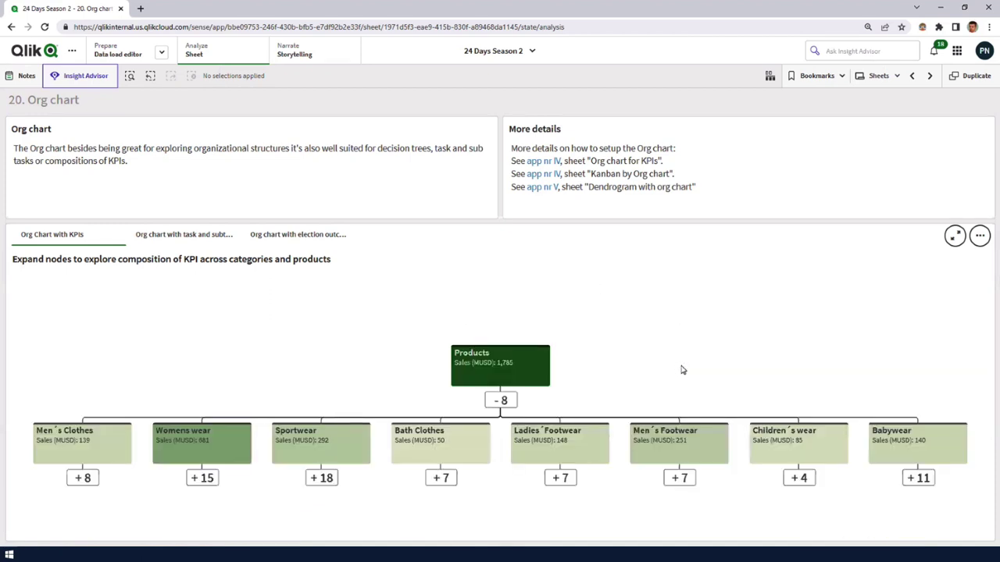
Step: Show the task and subtask org chart and expand Construction, Architectural Design and Decoration phases
click(166, 236)
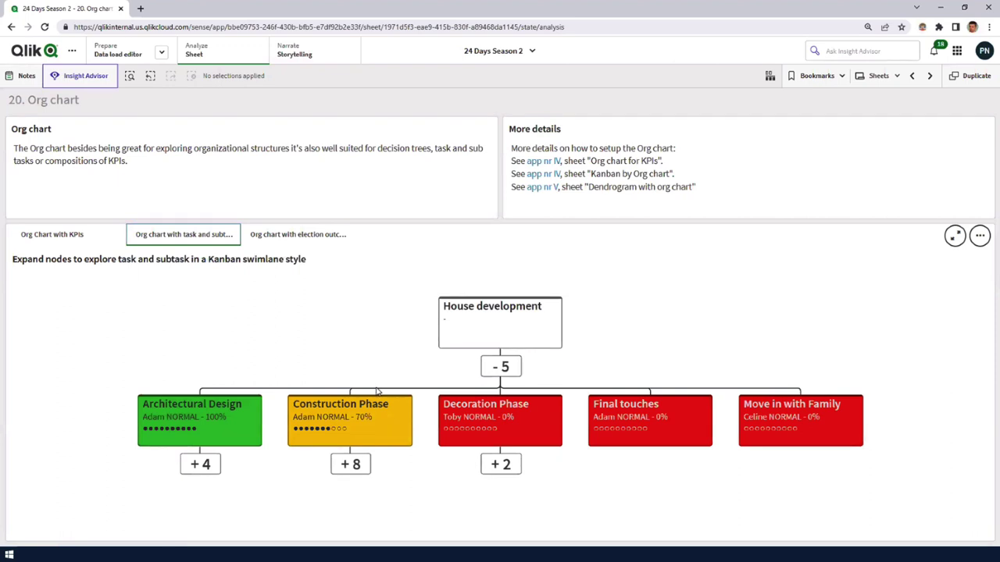
click(351, 465)
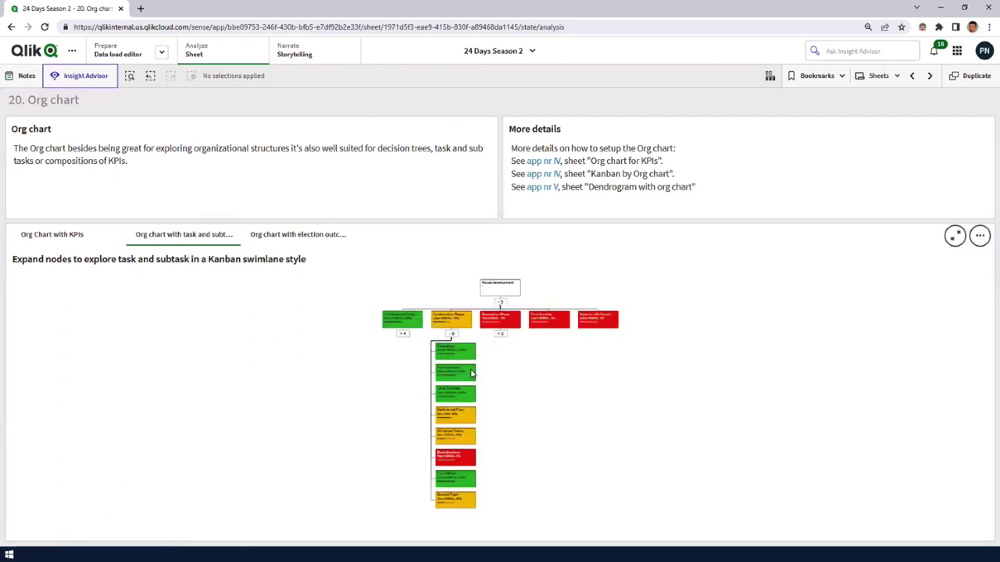
click(400, 334)
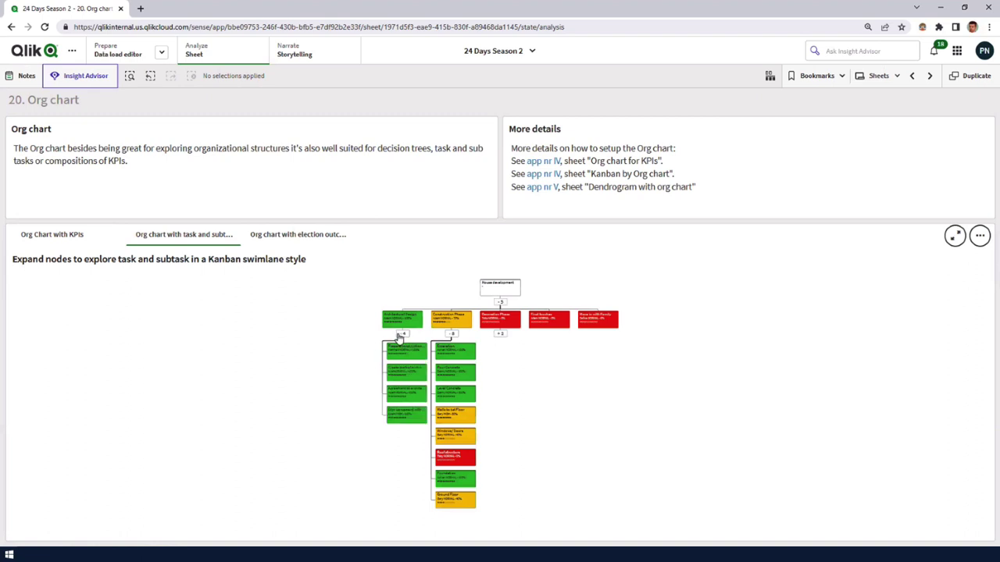
click(499, 336)
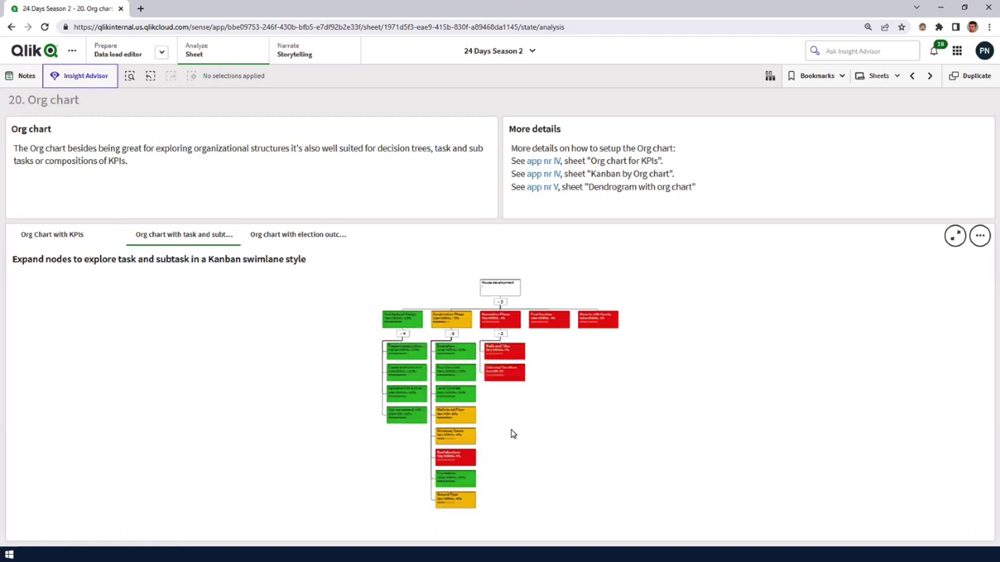
Step: Collapse Construction and Decoration, re-expand Construction, then reset the chart to its starting view
click(453, 336)
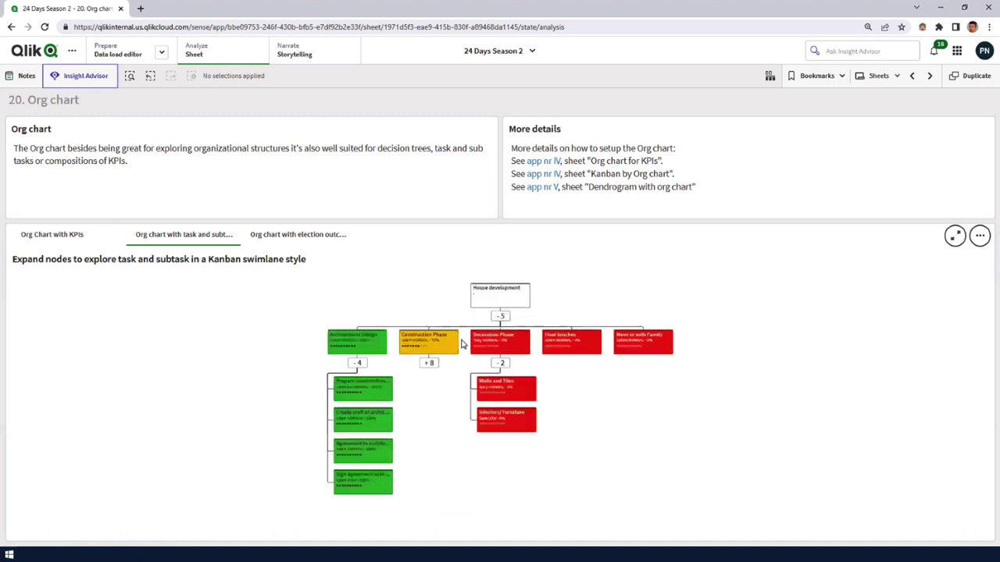
click(501, 364)
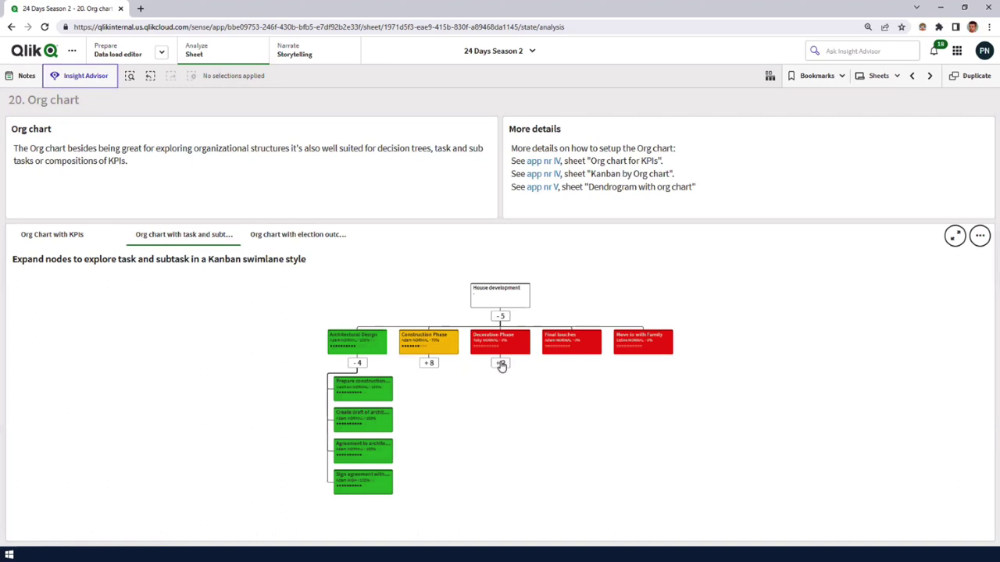
click(429, 362)
scroll(414, 363, up, 3)
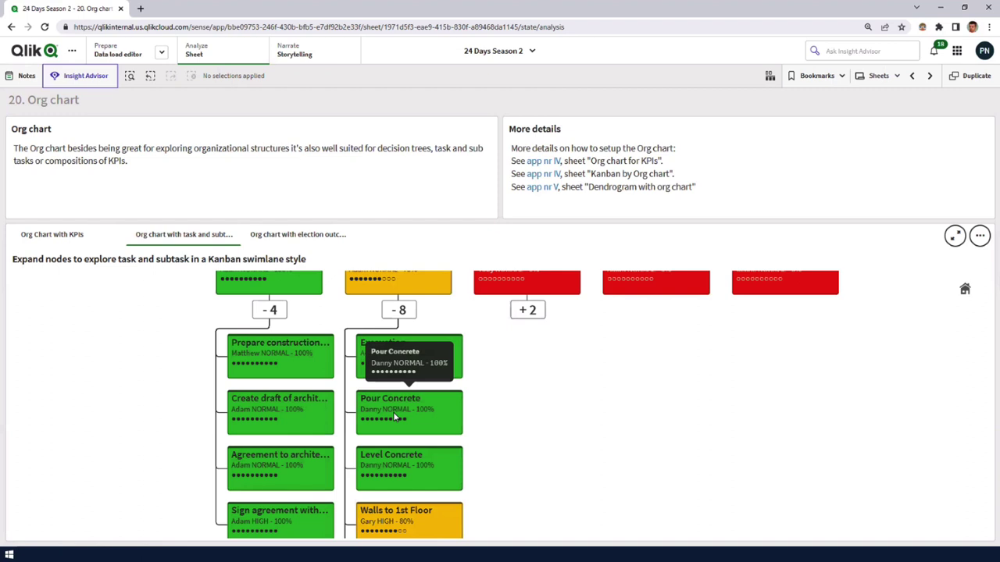
click(964, 289)
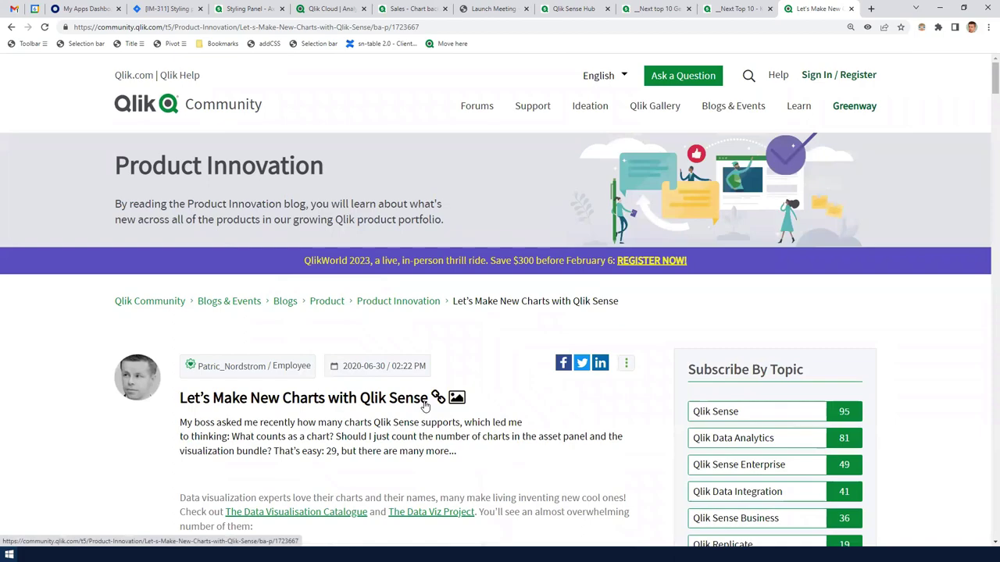
Step: Read through the blog's chart-types table, then switch to the __Next Top 10 app tab
scroll(424, 406, down, 6)
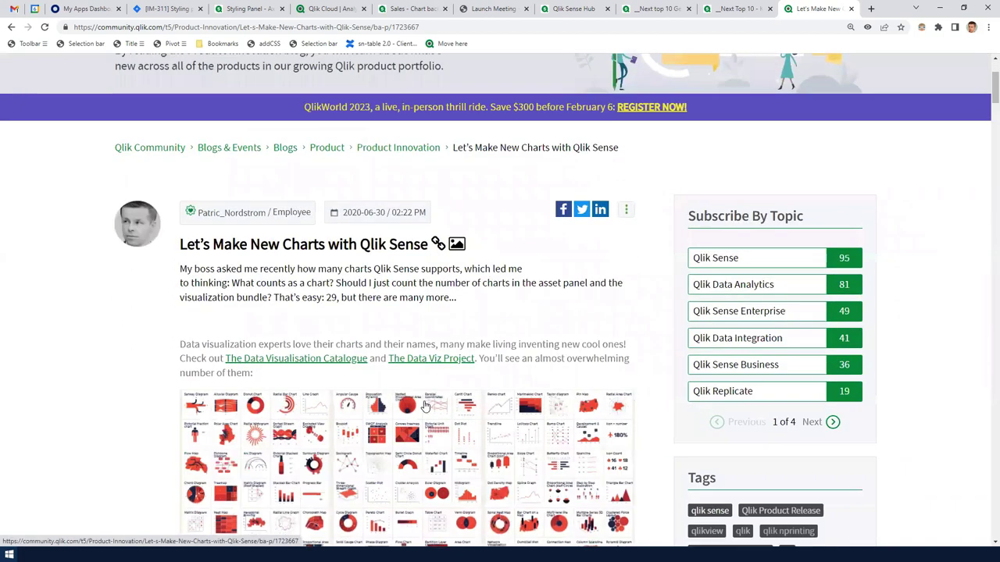
scroll(424, 403, down, 10)
scroll(495, 235, down, 5)
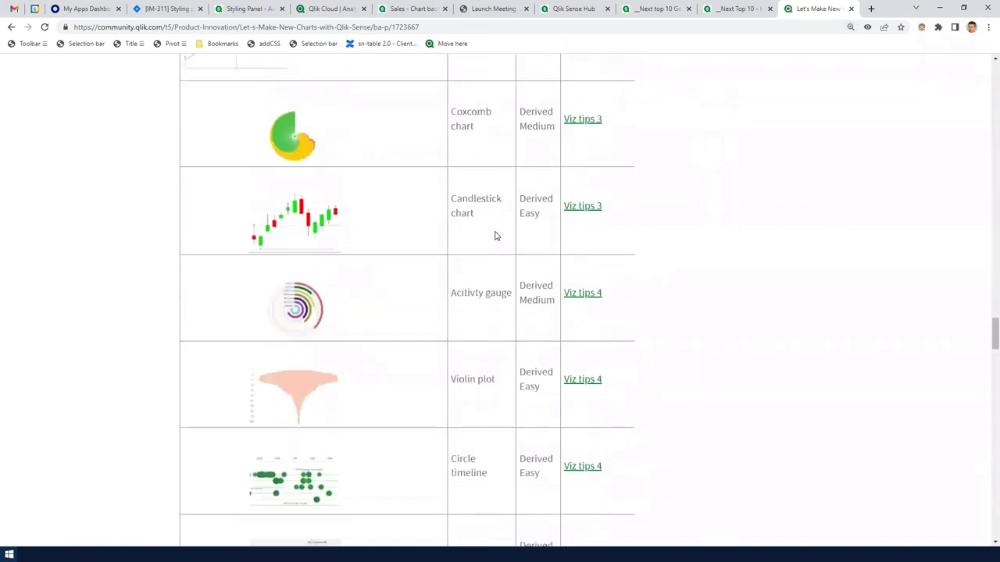
scroll(497, 235, down, 1)
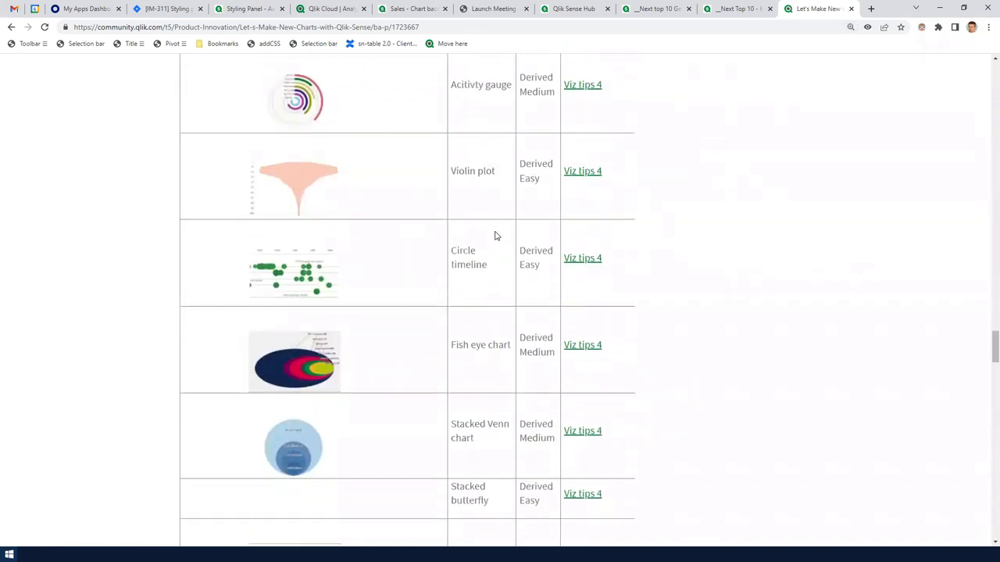
scroll(495, 235, down, 4)
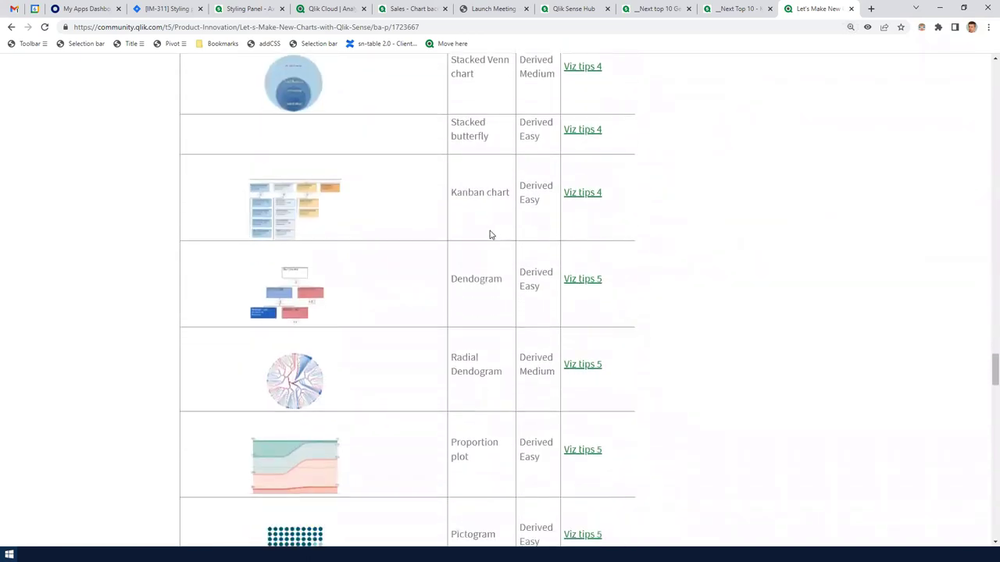
scroll(492, 234, down, 4)
scroll(490, 234, down, 7)
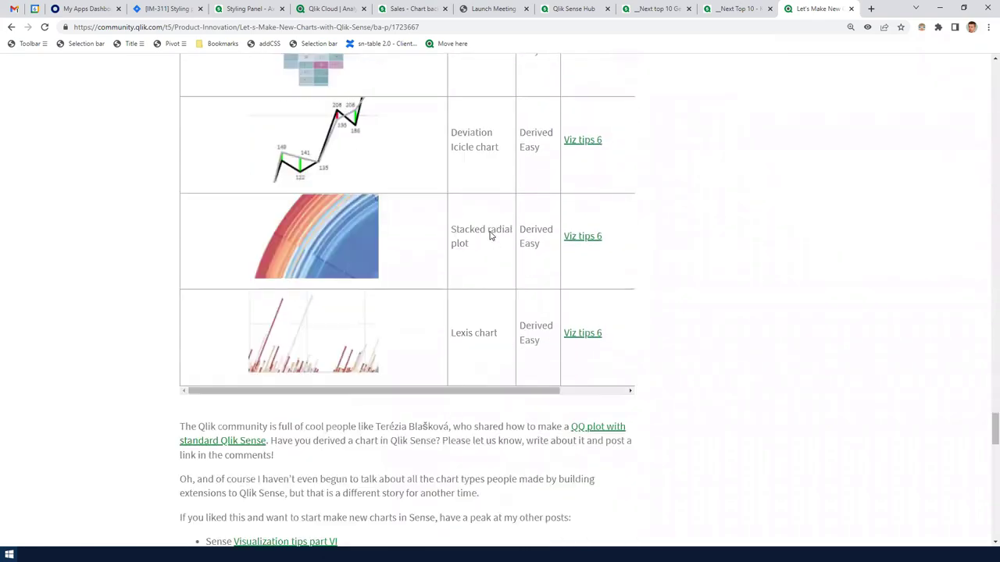
scroll(491, 232, up, 3)
scroll(491, 238, down, 2)
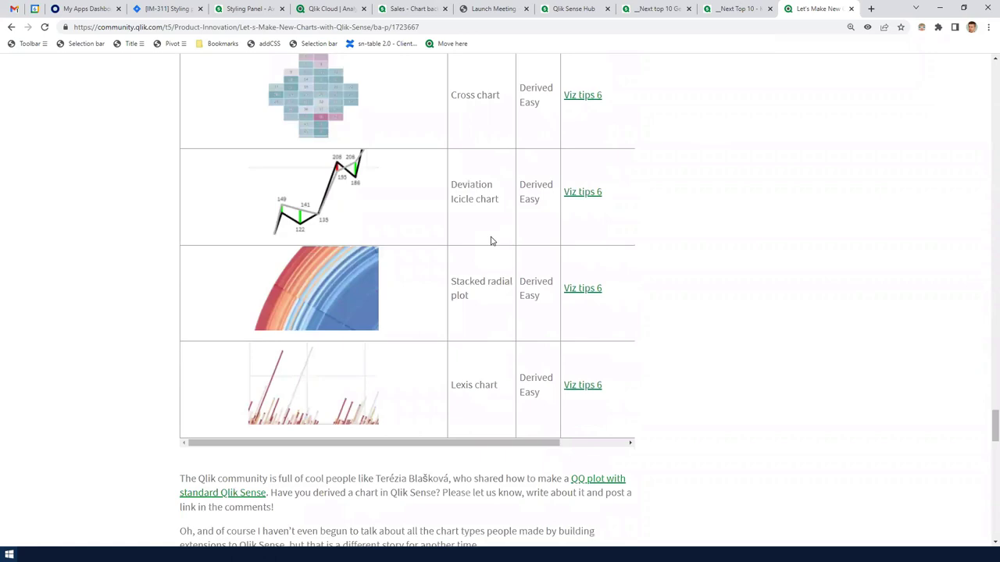
scroll(491, 240, up, 15)
scroll(422, 402, down, 2)
scroll(422, 402, down, 2)
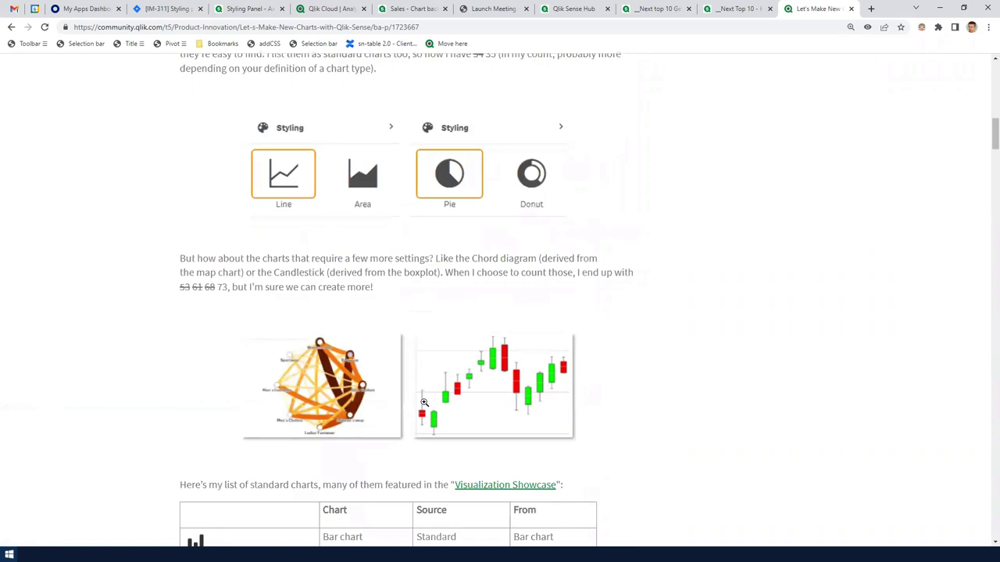
click(216, 302)
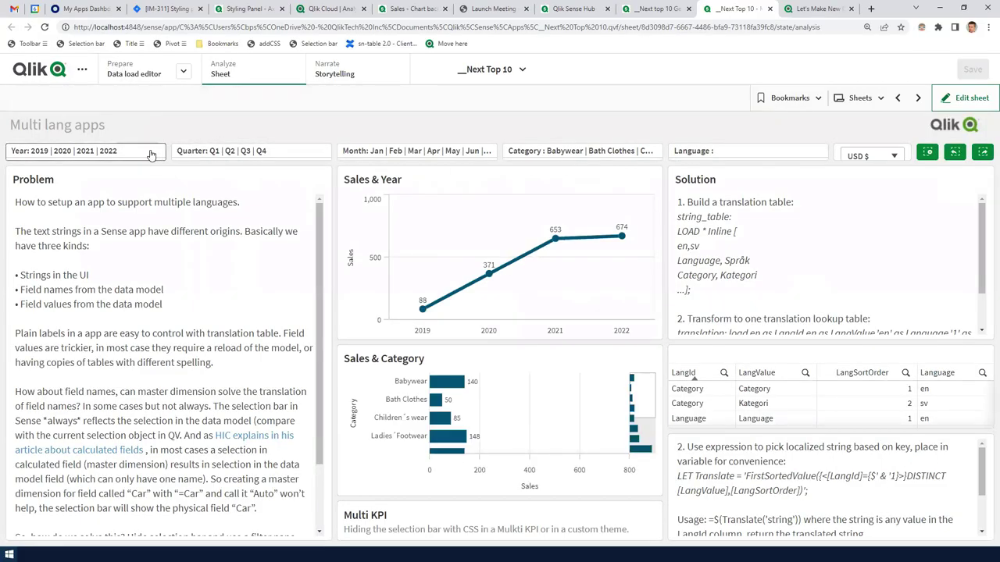
click(965, 98)
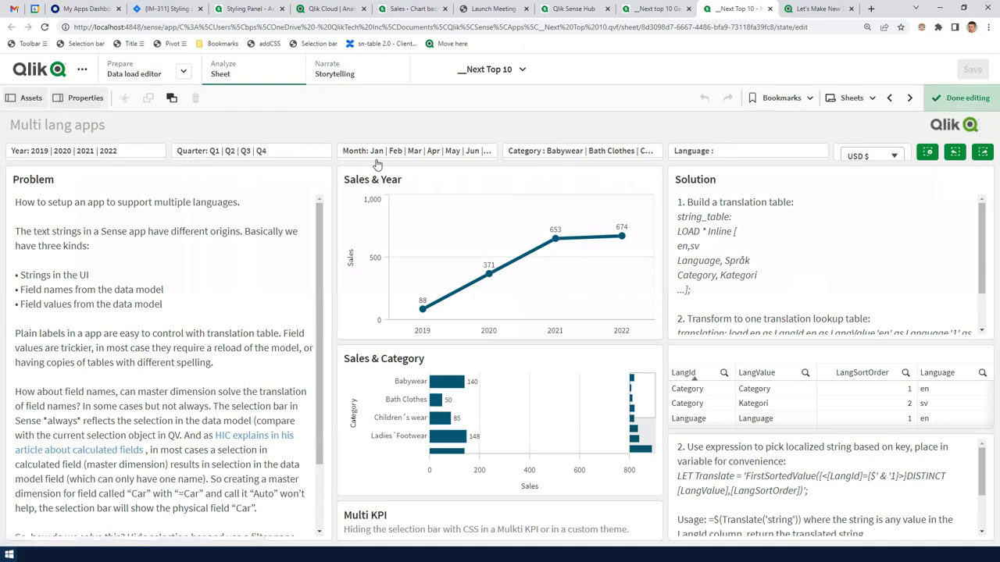
click(305, 162)
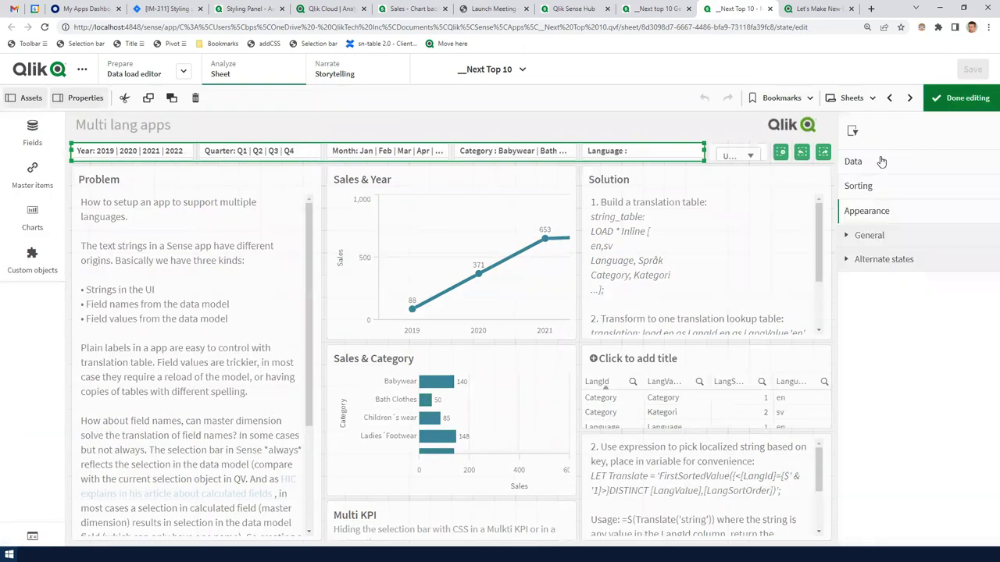
click(885, 224)
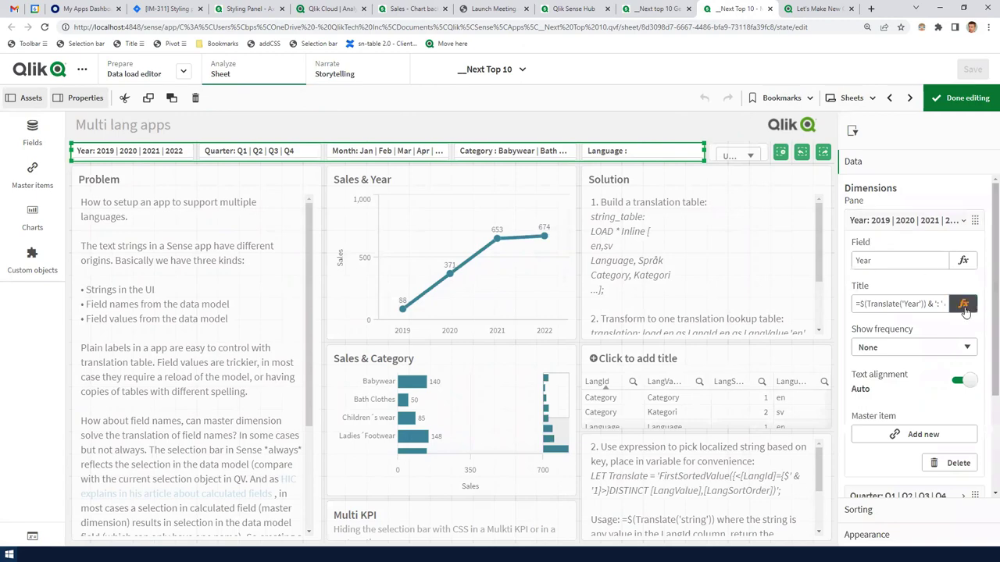
click(963, 304)
drag(201, 106, 337, 107)
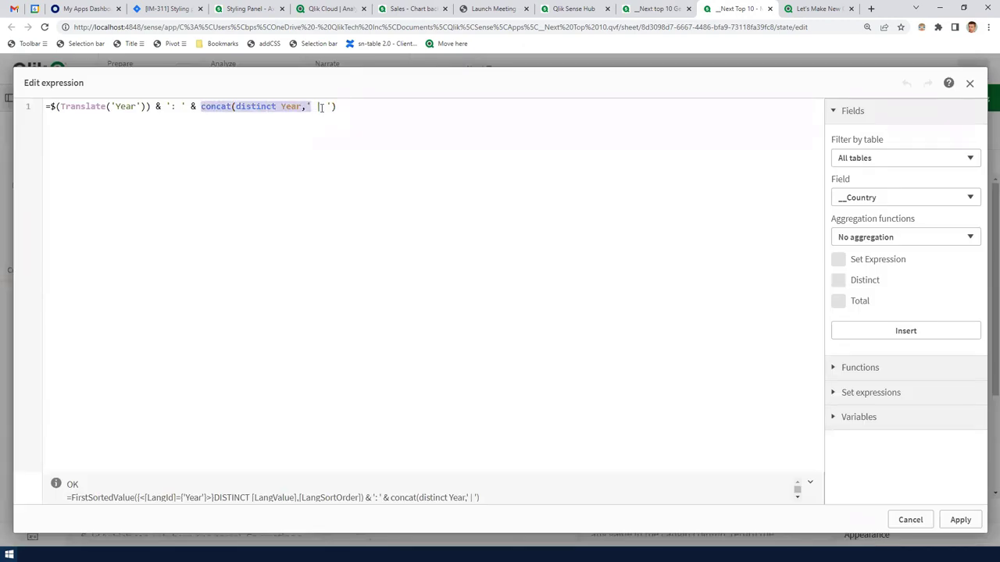
click(910, 519)
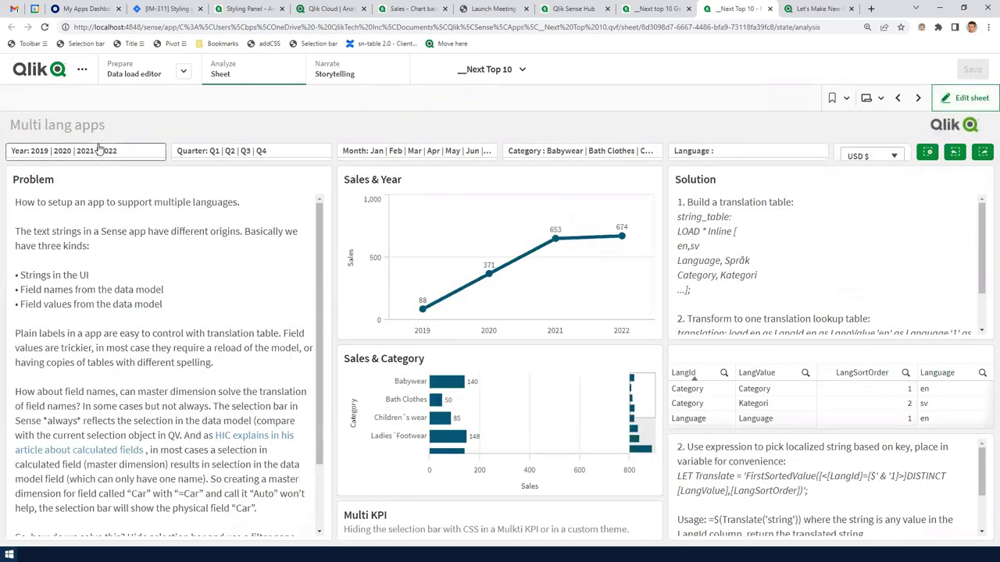
Step: Filter Quarter to Q3 and Q4 and Year to 2020 and 2021
click(211, 156)
drag(220, 275, 221, 297)
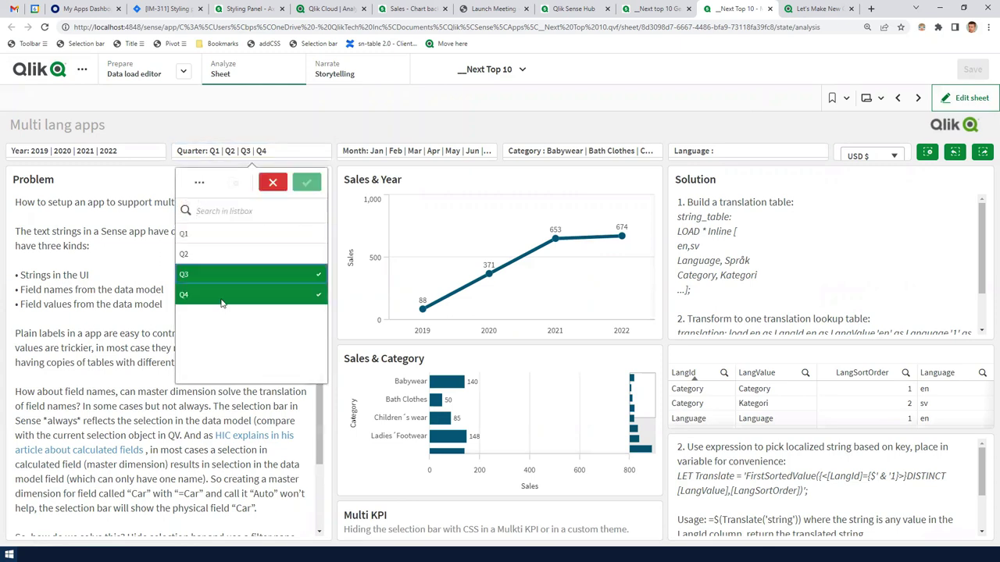
click(311, 184)
click(63, 152)
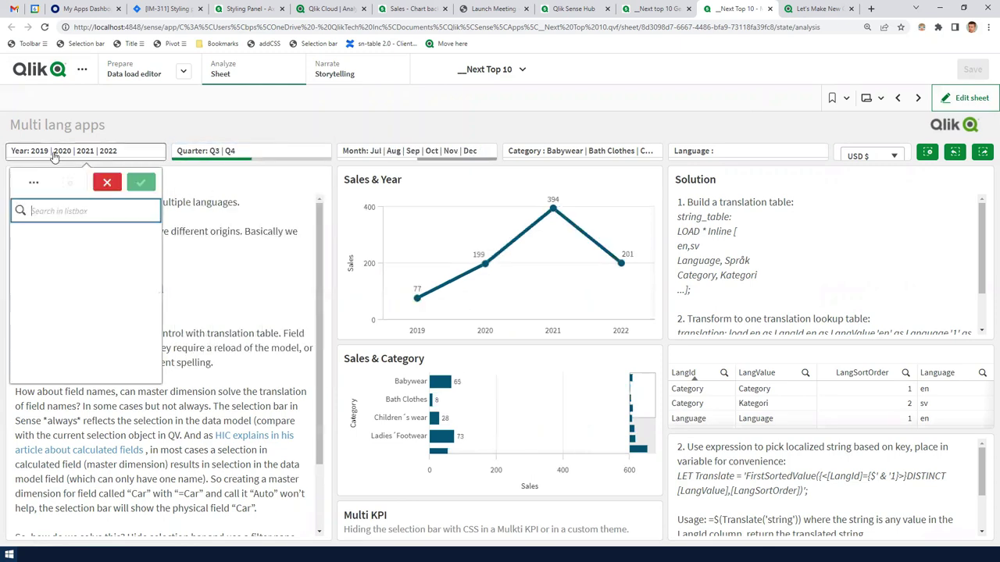
drag(77, 256, 78, 276)
click(141, 182)
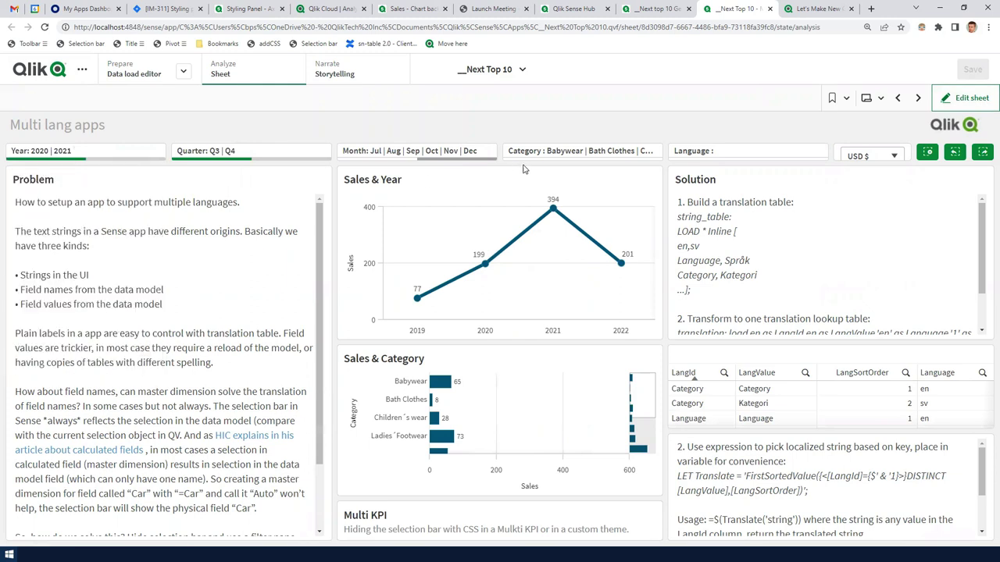
Step: Filter Month to Aug and Sep, then review the month selection
click(434, 150)
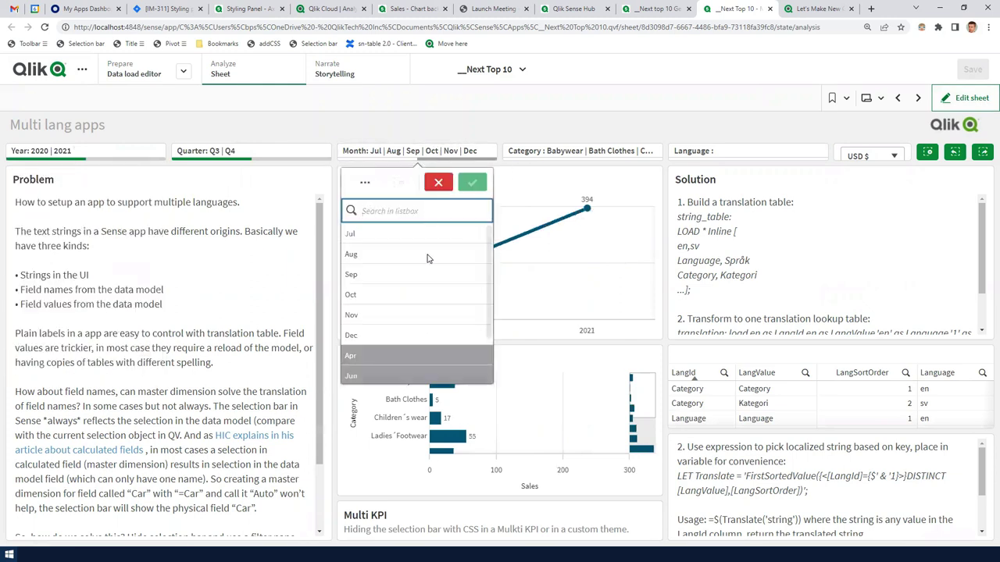
drag(427, 266, 427, 254)
click(472, 182)
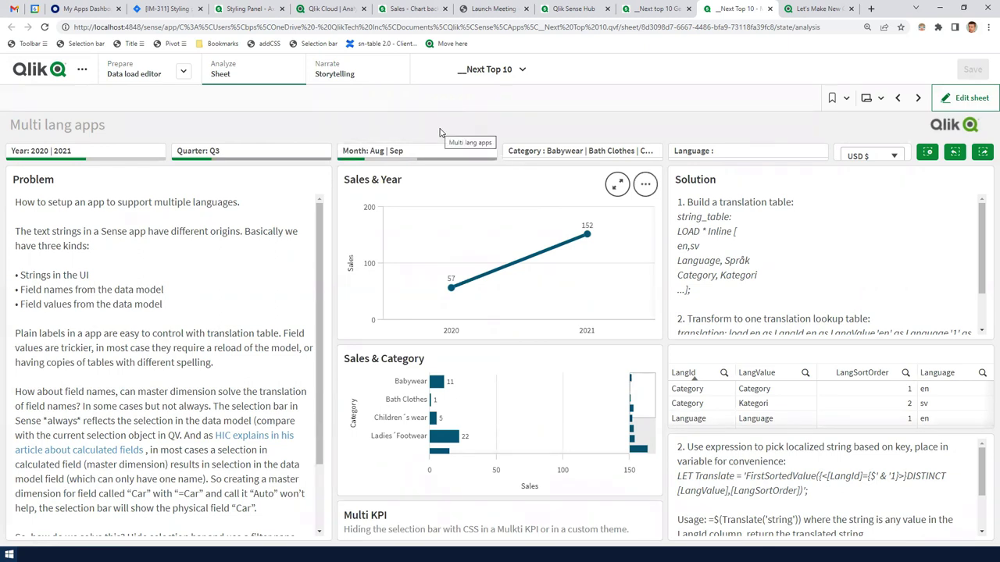
click(365, 153)
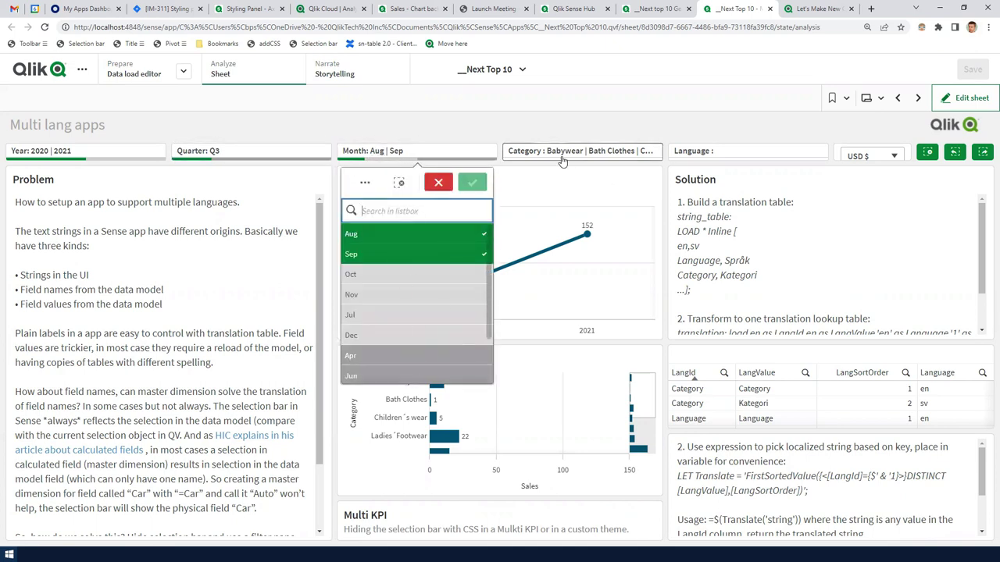
click(447, 129)
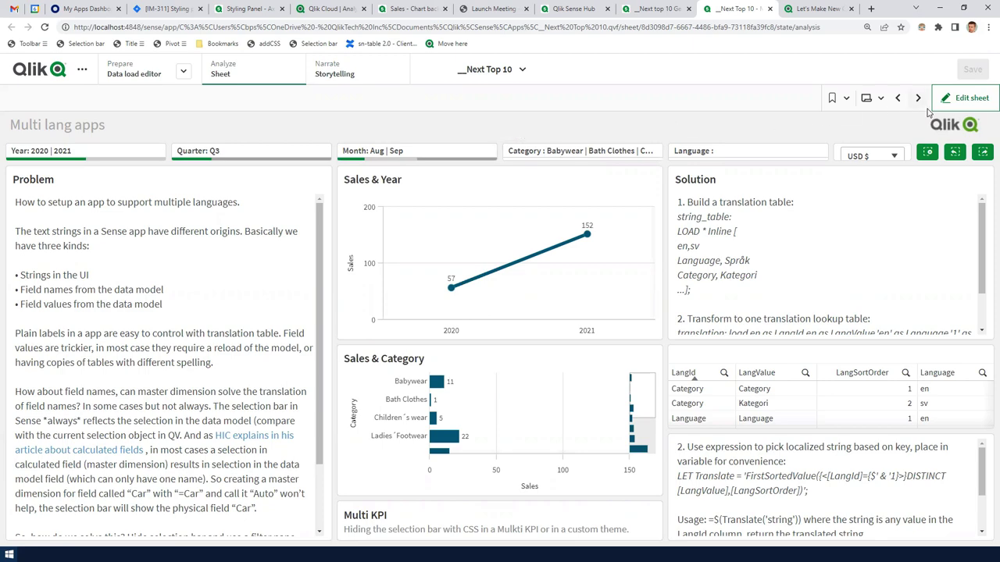
click(963, 102)
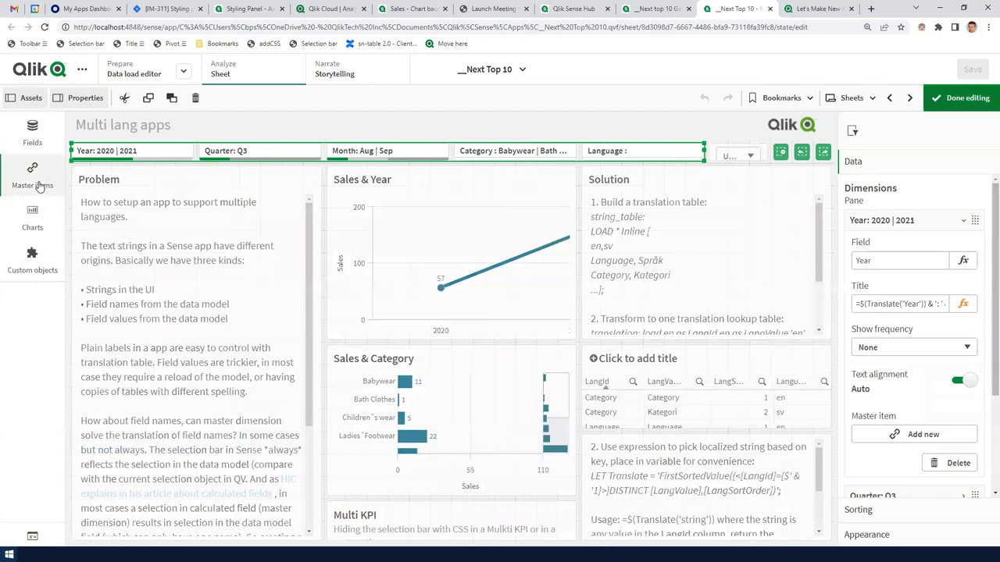
click(33, 177)
click(103, 173)
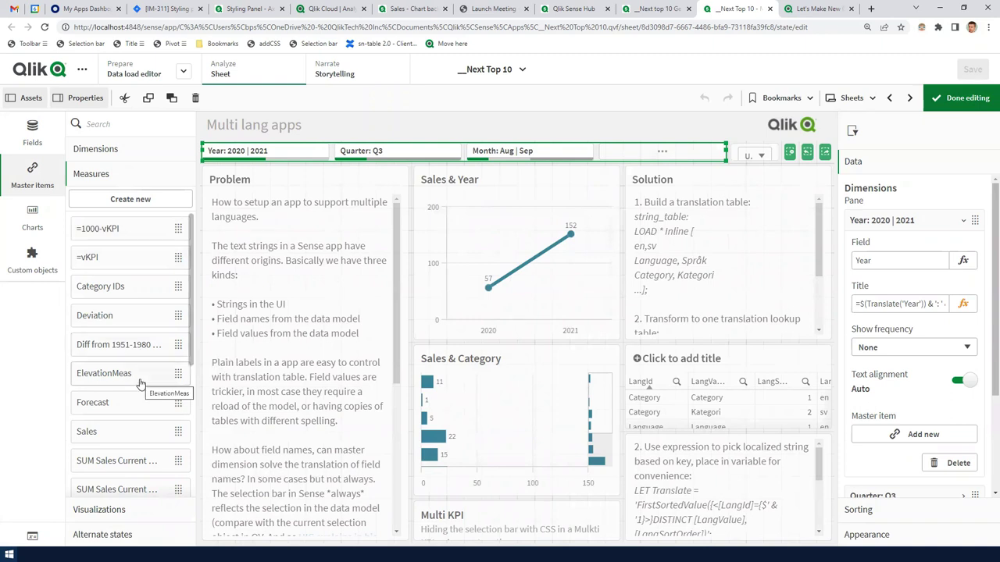
click(94, 123)
text(diff)
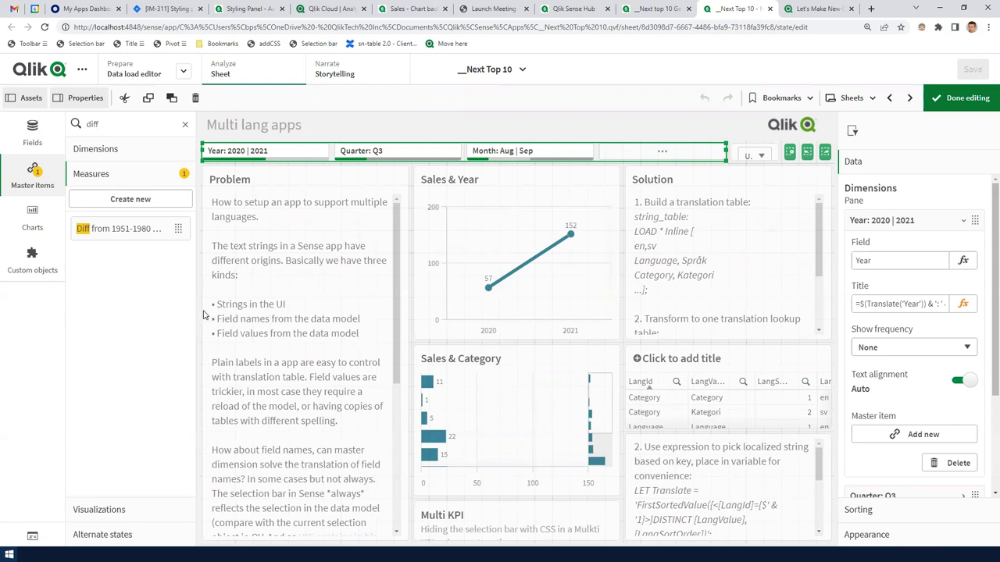
click(959, 97)
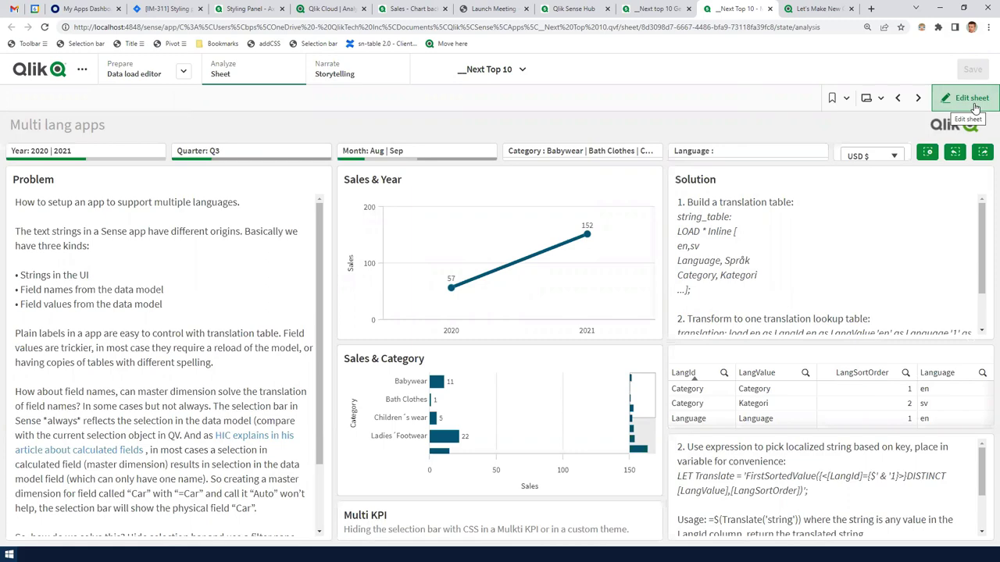
Step: Give the Sales measure of the Sales & Year chart a dashed second-degree polynomial trend line
click(971, 97)
click(577, 252)
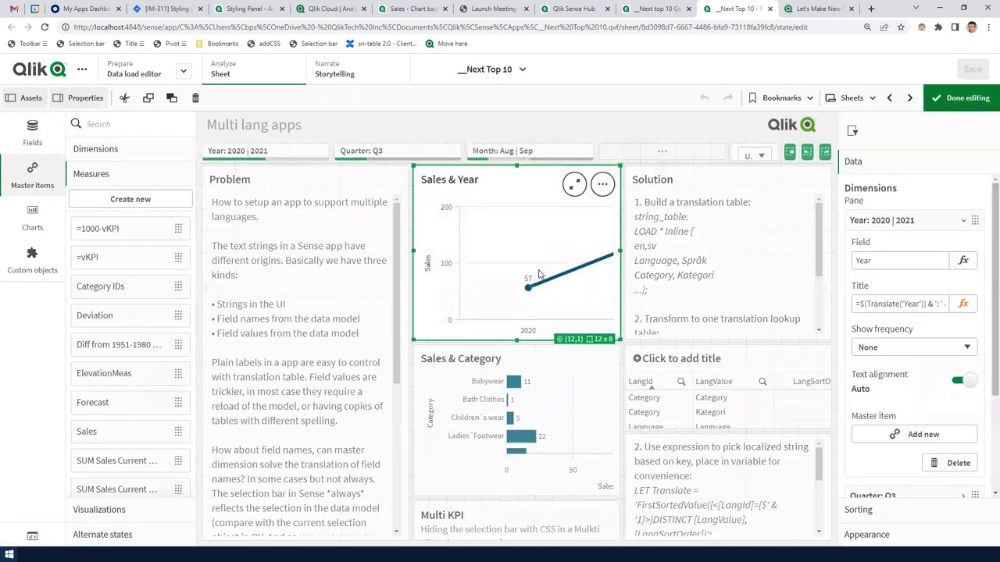
click(902, 220)
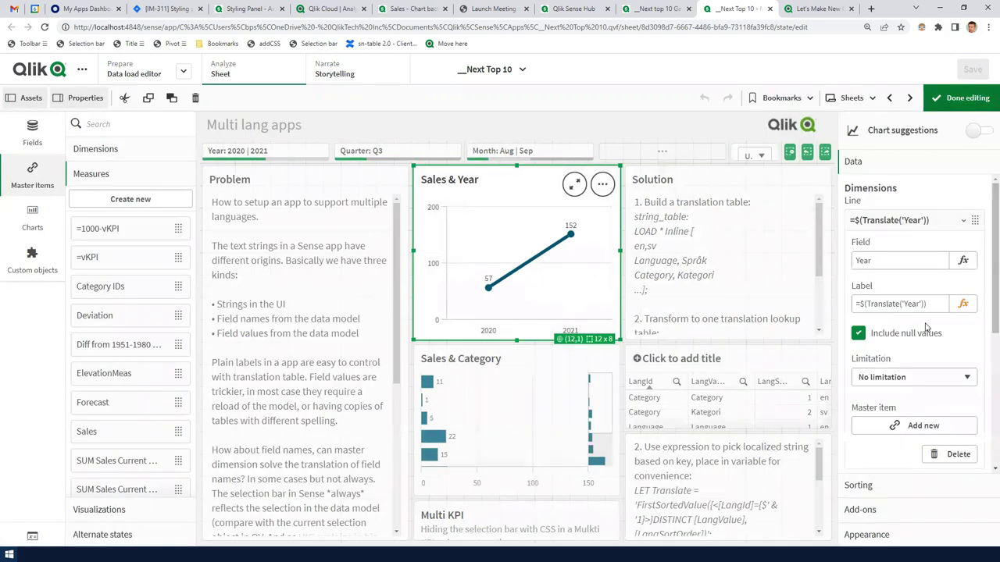
scroll(926, 328, down, 4)
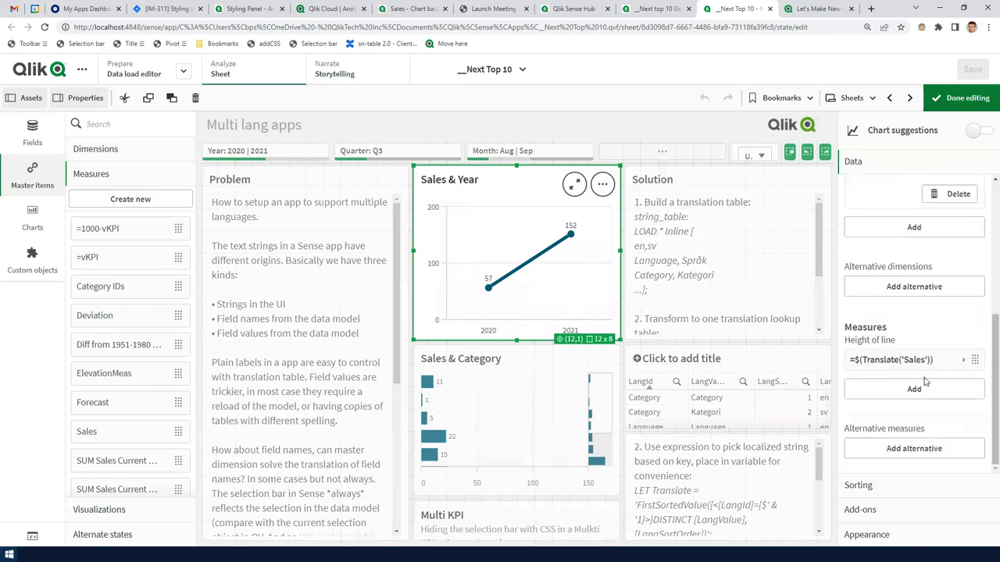
click(922, 361)
scroll(922, 367, down, 4)
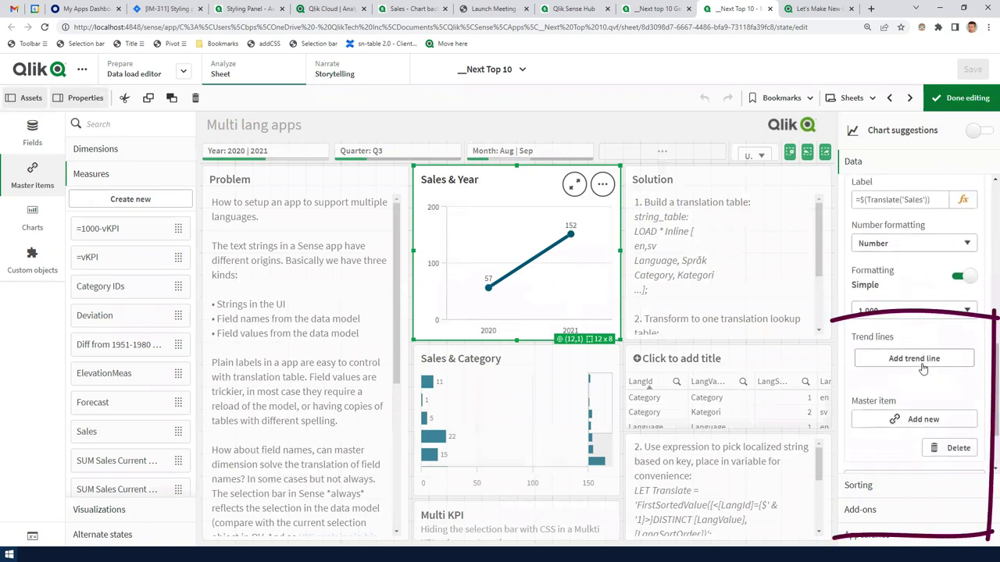
click(920, 361)
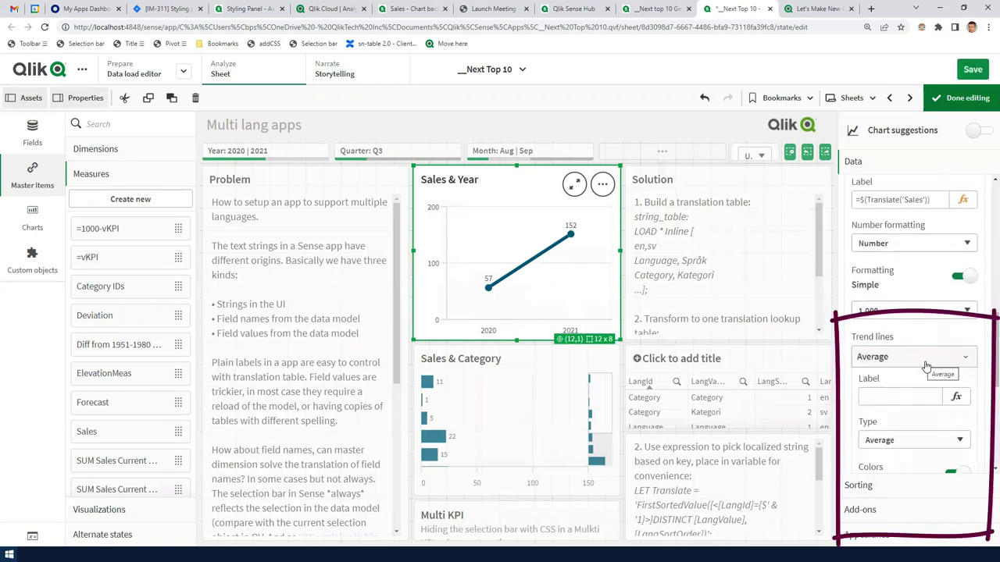
scroll(985, 380, down, 2)
click(918, 374)
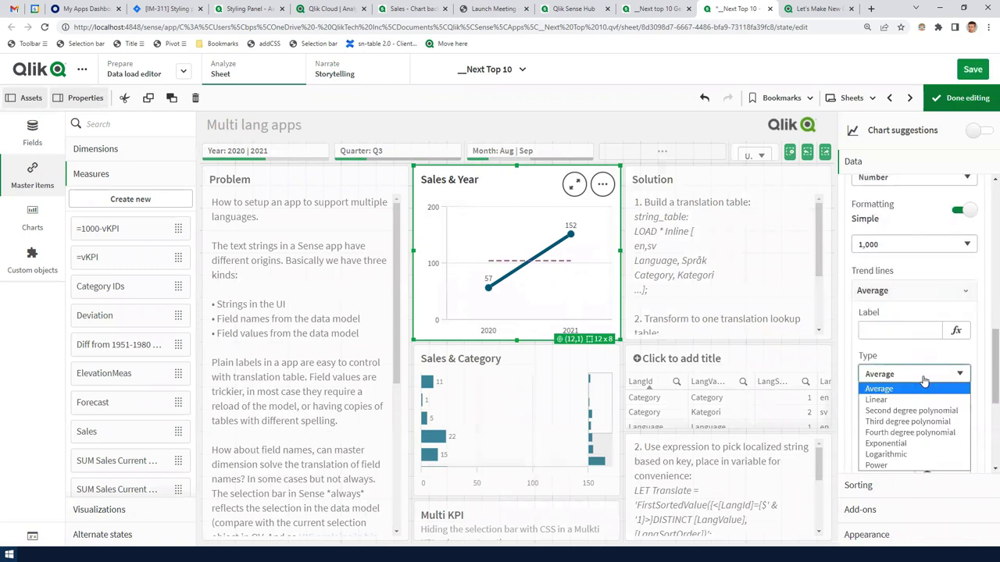
click(926, 410)
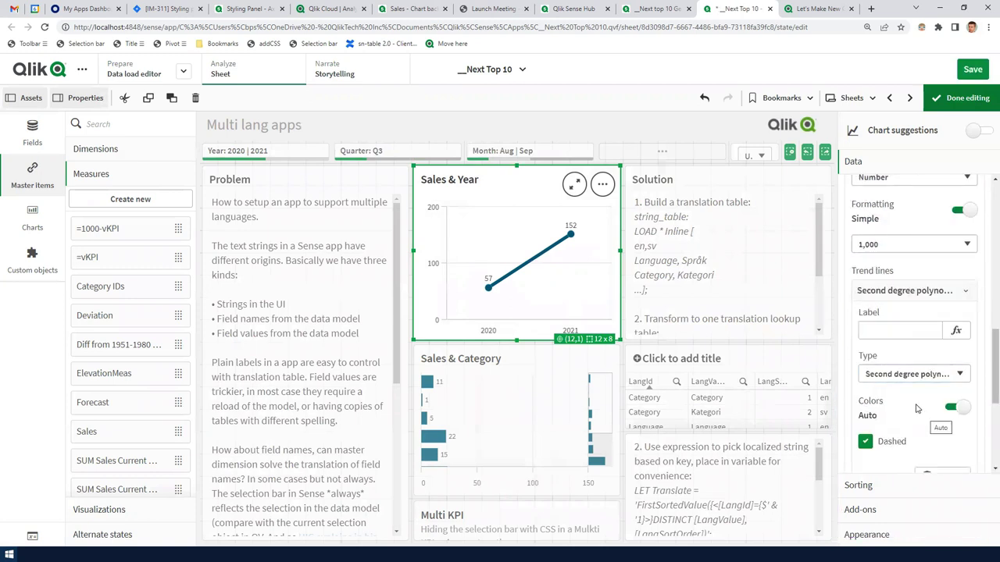
Step: Preview the trend line across 2019–2022, then return to editing and exit the full-screen chart
click(959, 98)
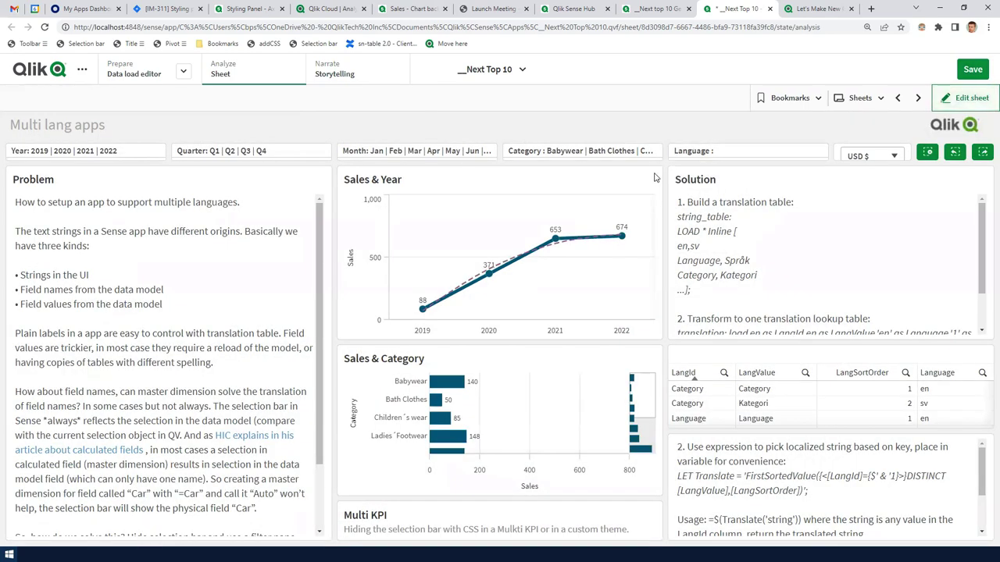
mouse_move(638, 224)
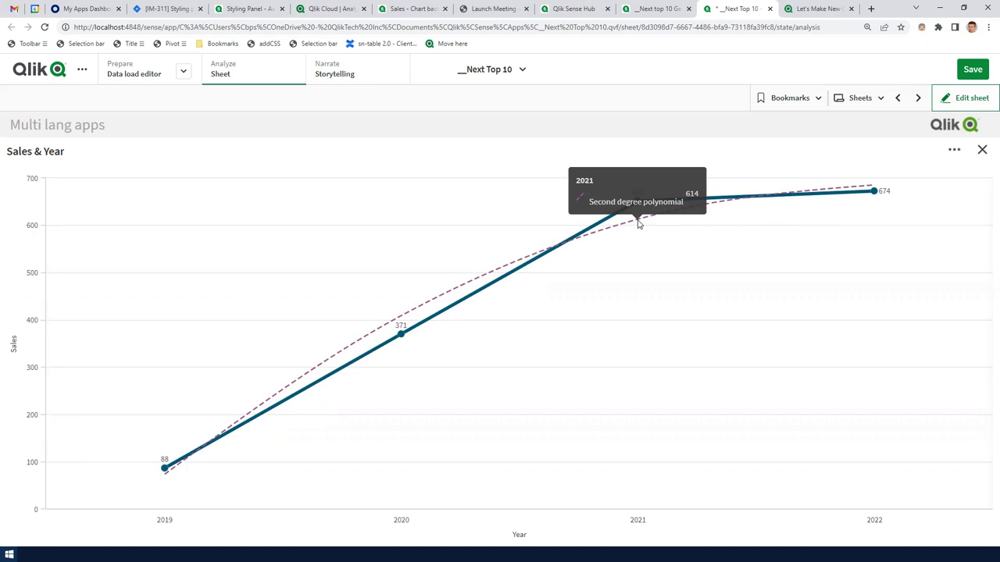
click(967, 98)
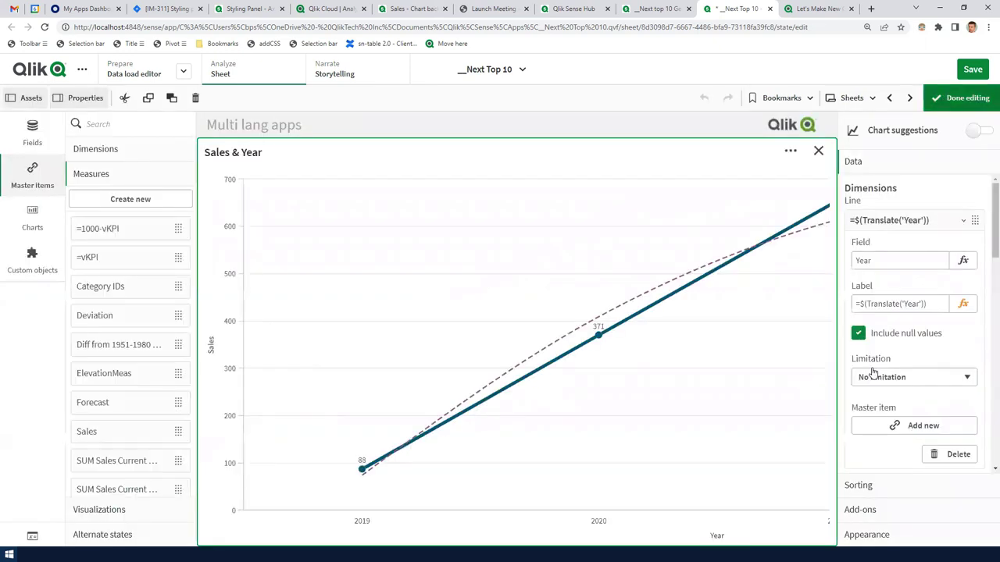
scroll(935, 380, down, 10)
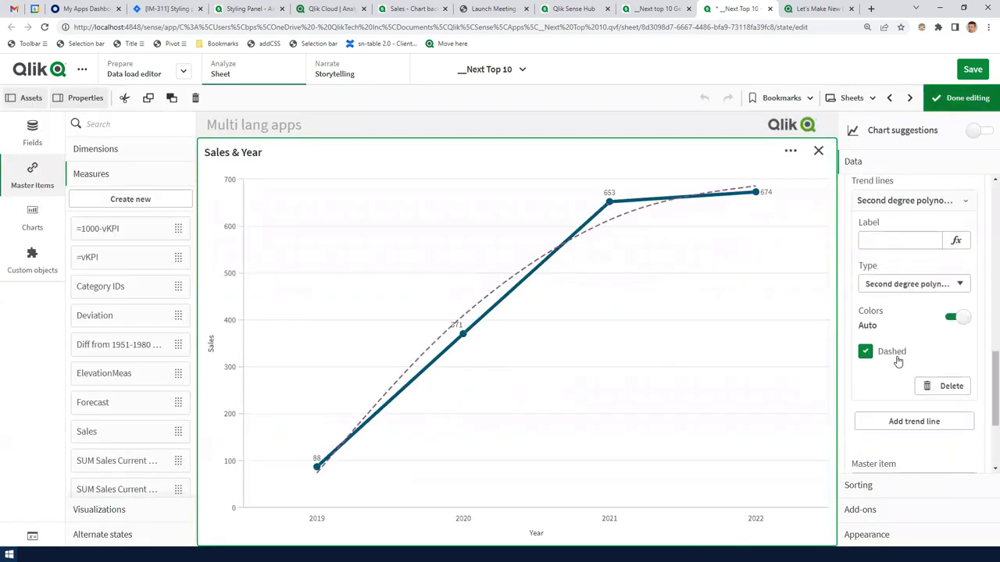
click(817, 151)
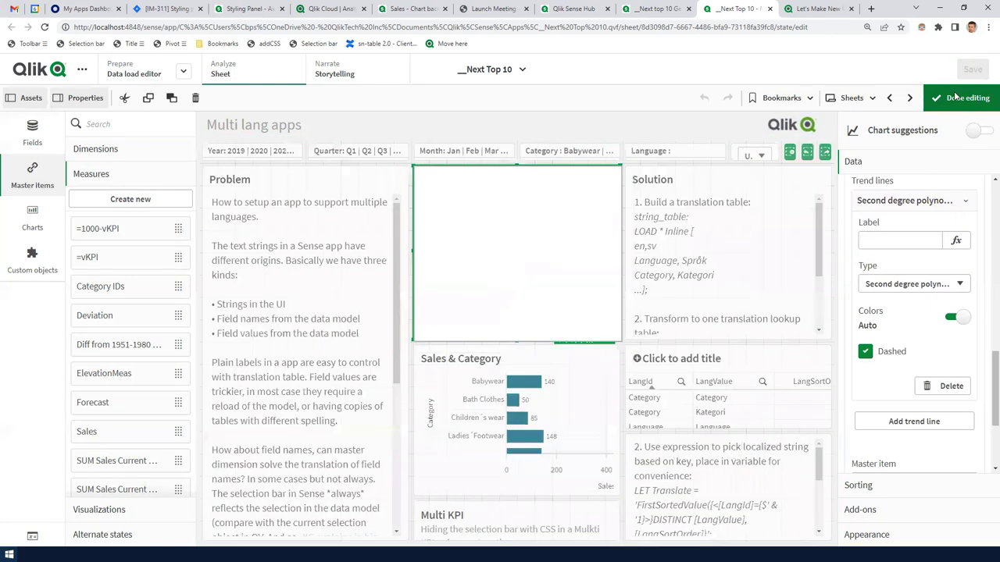
click(961, 97)
click(496, 70)
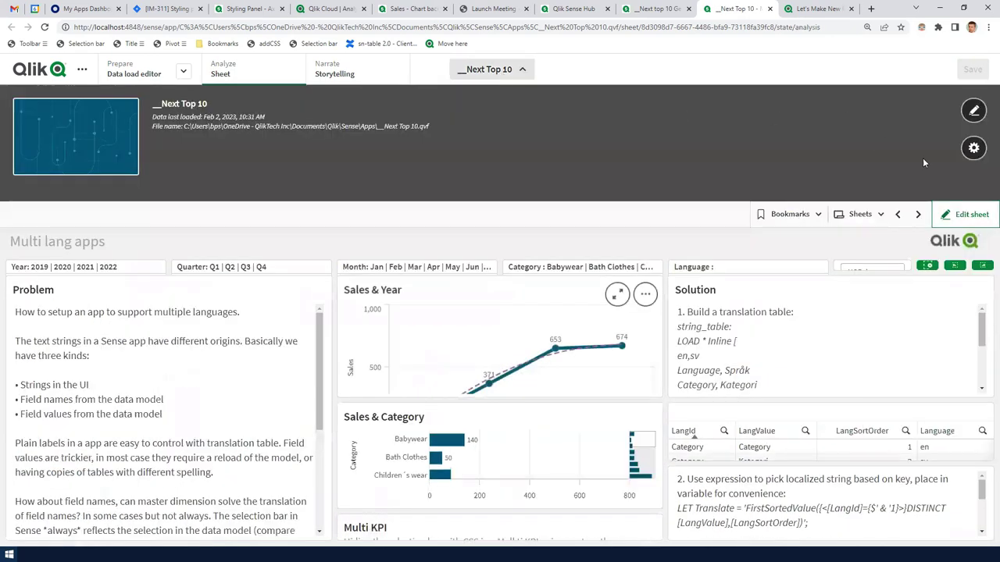
click(973, 148)
click(384, 149)
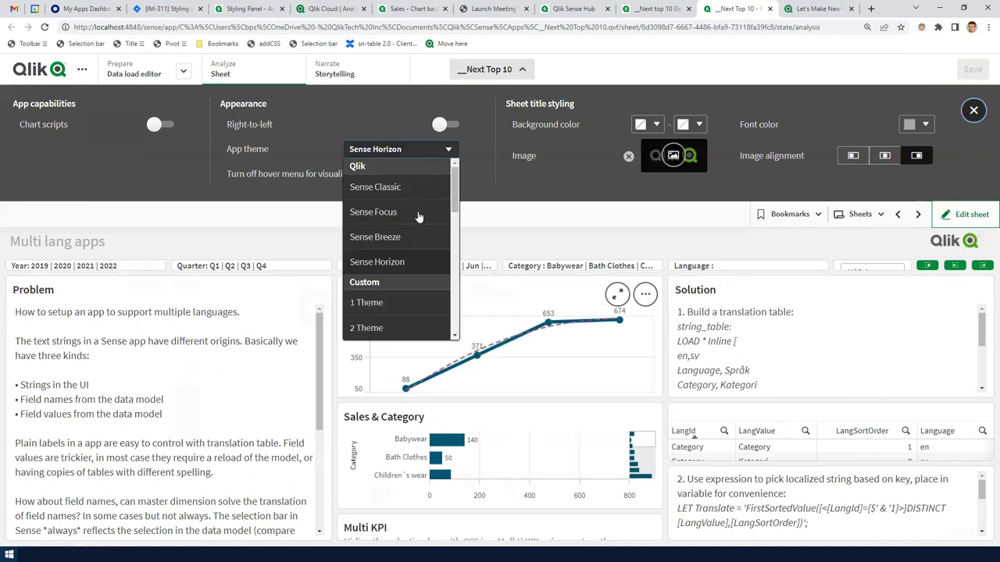
drag(455, 188, 462, 267)
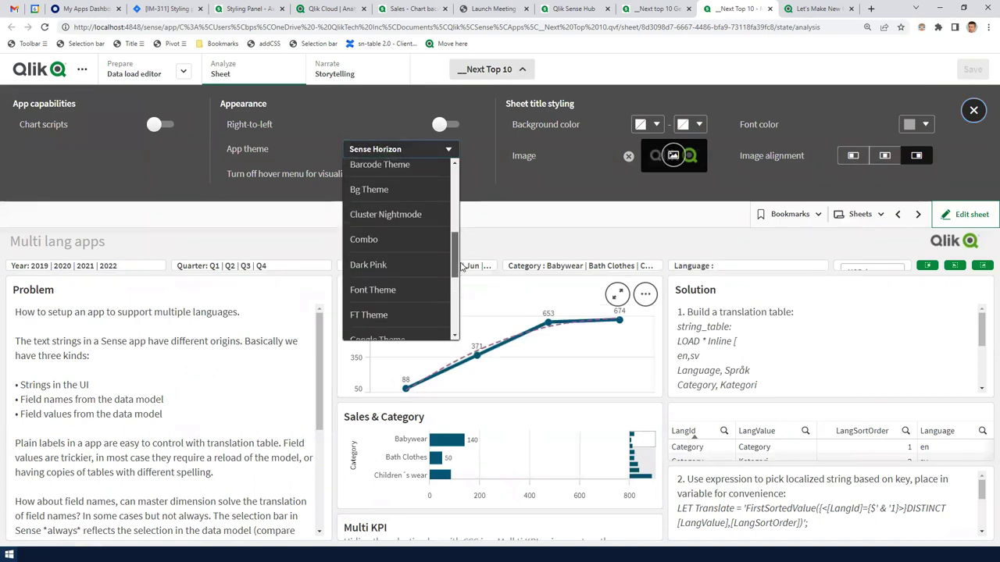
click(425, 289)
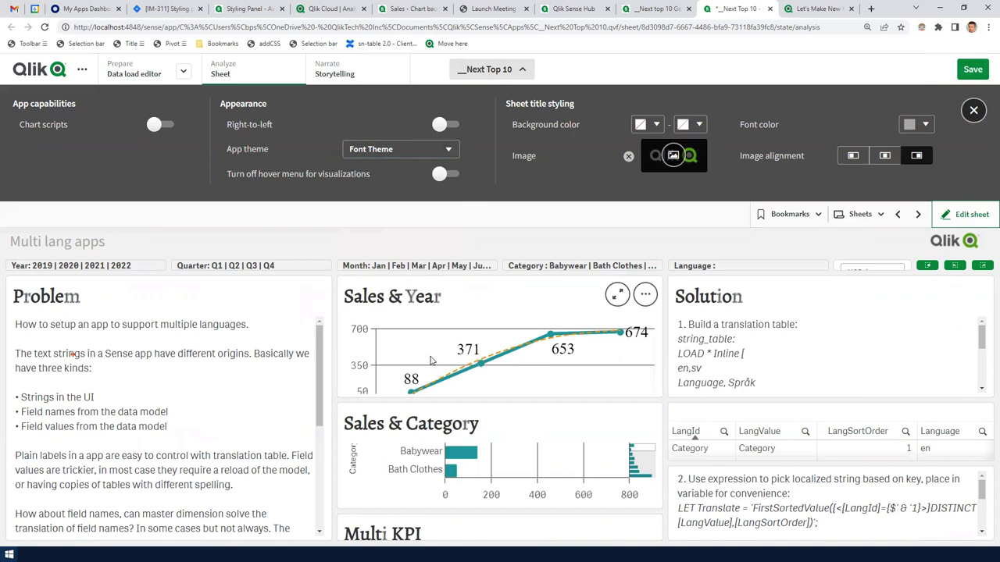
click(405, 149)
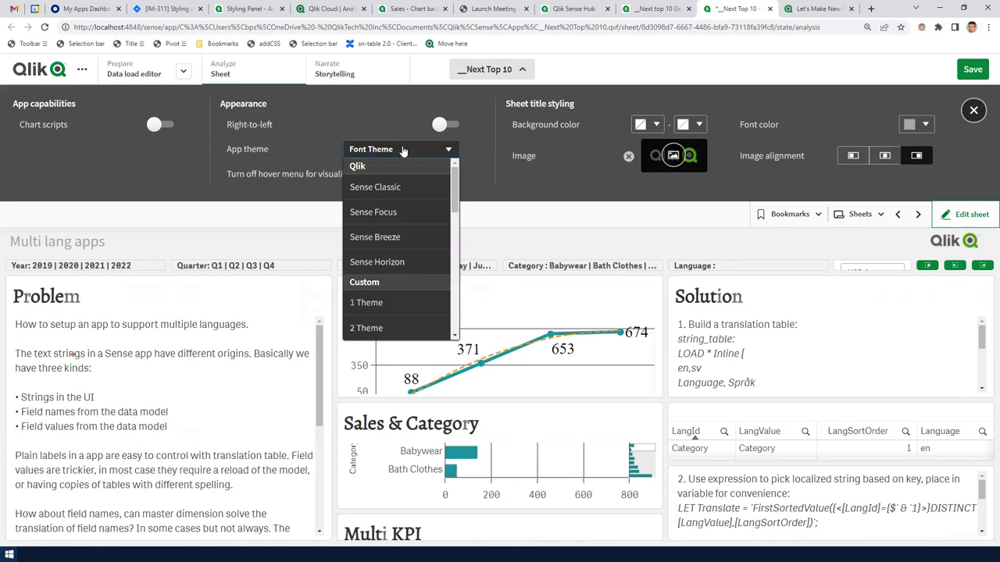
click(415, 258)
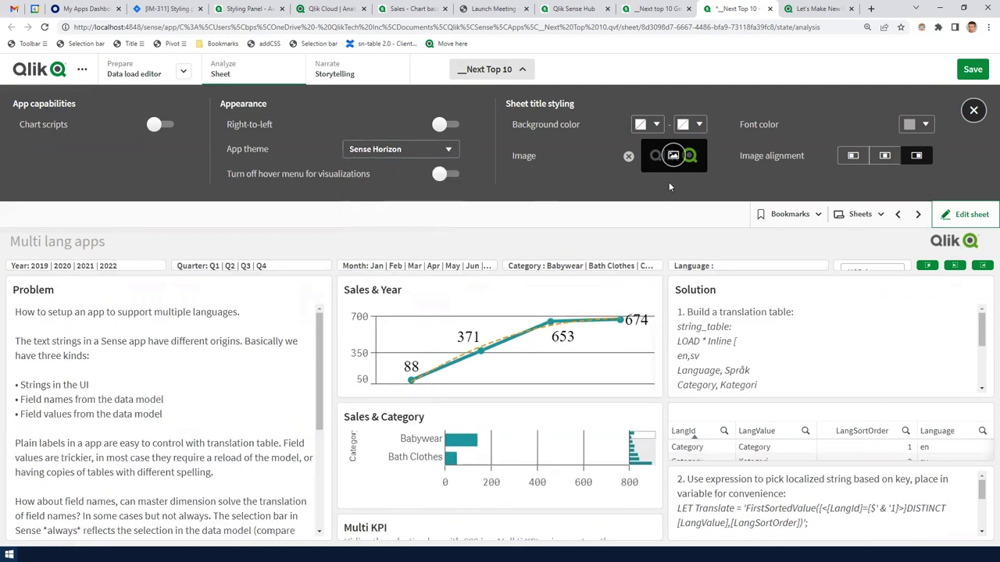
click(973, 110)
click(519, 70)
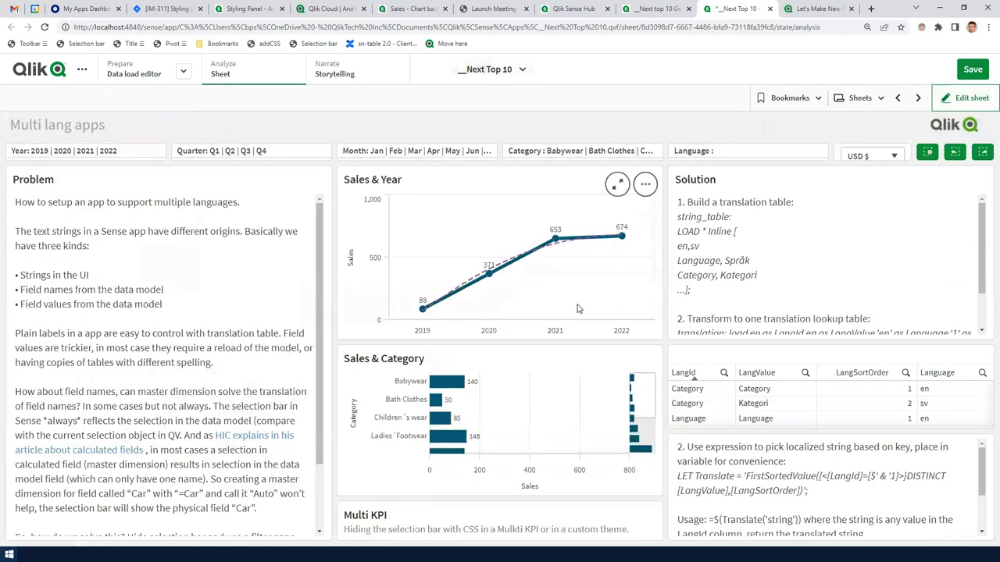
Step: Review the Axis font styling bar chart's Presentation > Styling > Chart settings, then view it outside edit mode
click(249, 11)
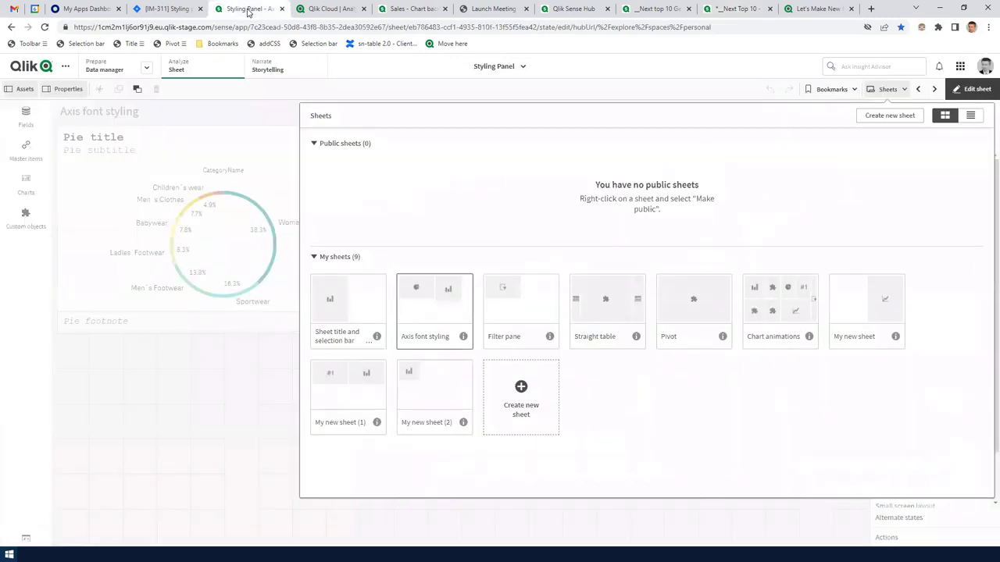
click(440, 299)
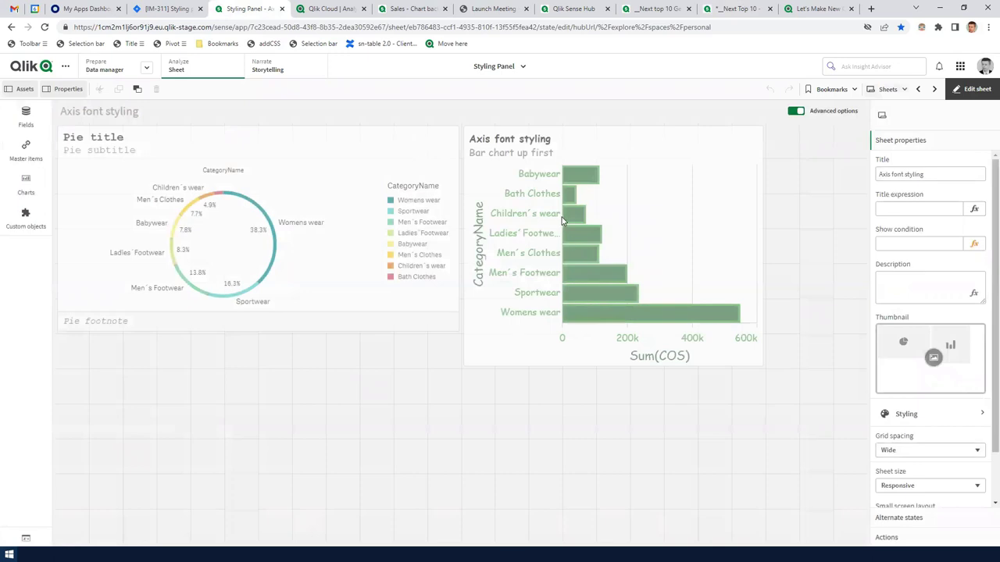
click(603, 264)
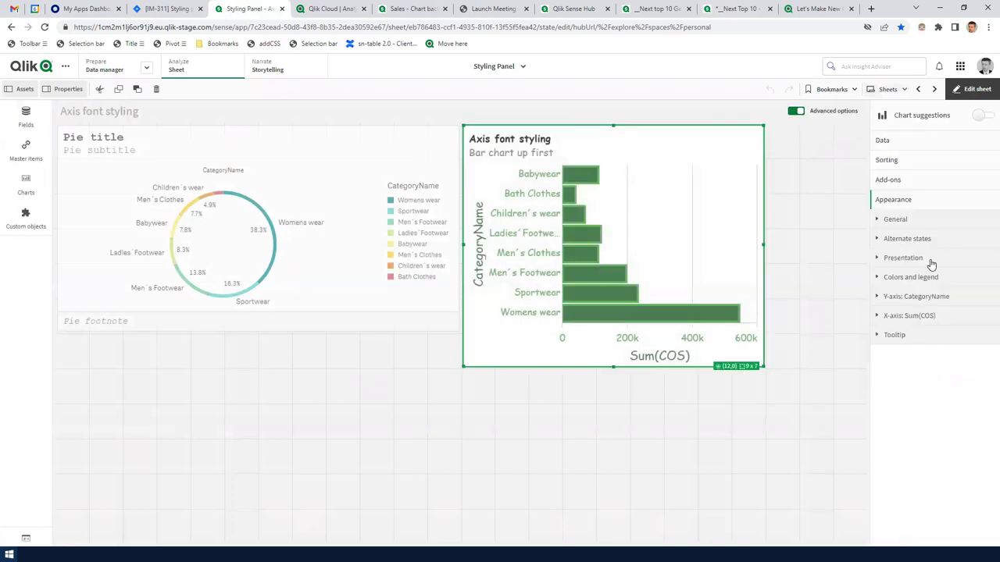
click(929, 260)
click(931, 280)
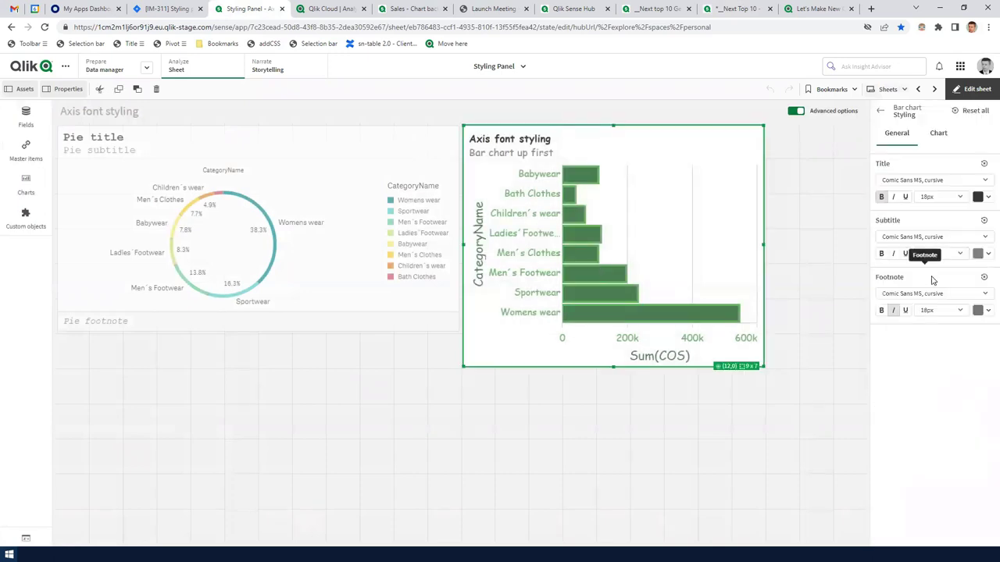
click(933, 138)
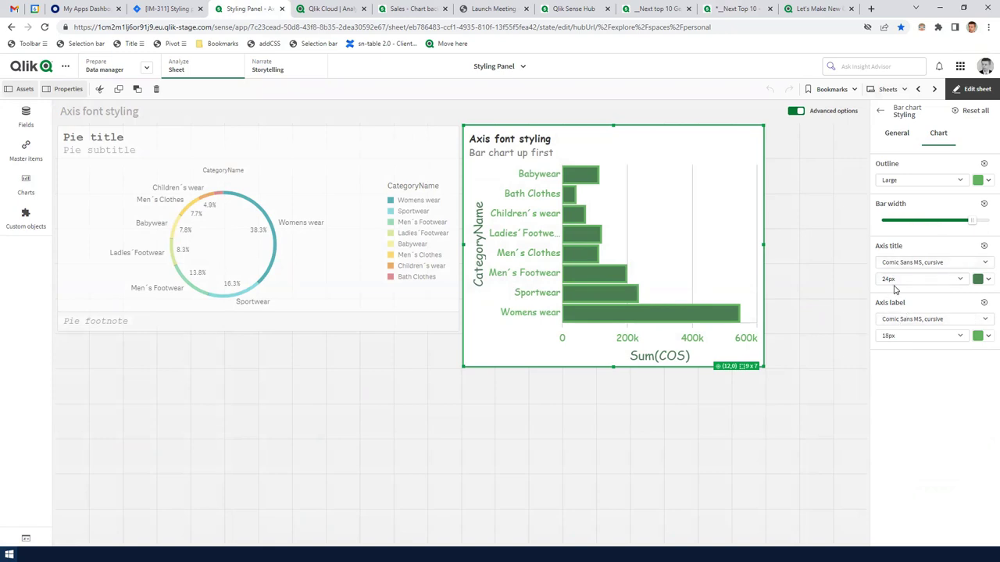
click(973, 90)
mouse_move(690, 320)
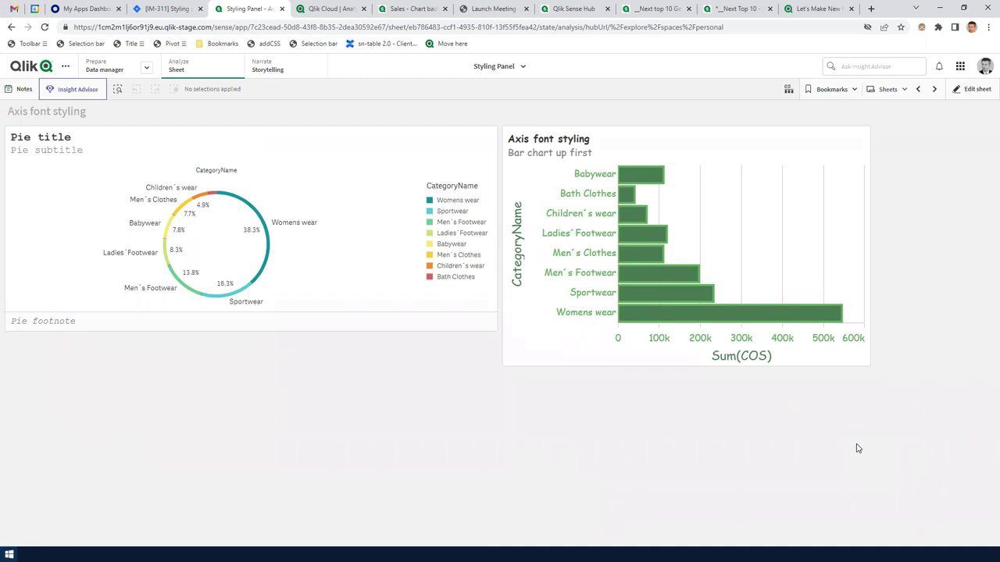
Step: Test the sheet at larger and smaller browser zoom levels, then edit it with the bar chart selected
key(ctrl+plus)
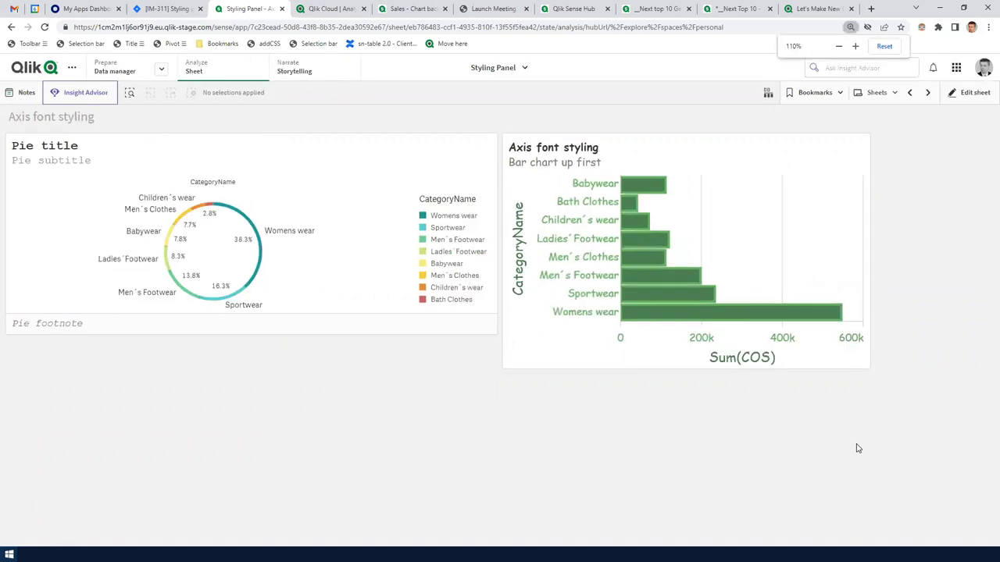
key(ctrl+plus)
key(ctrl+plus)
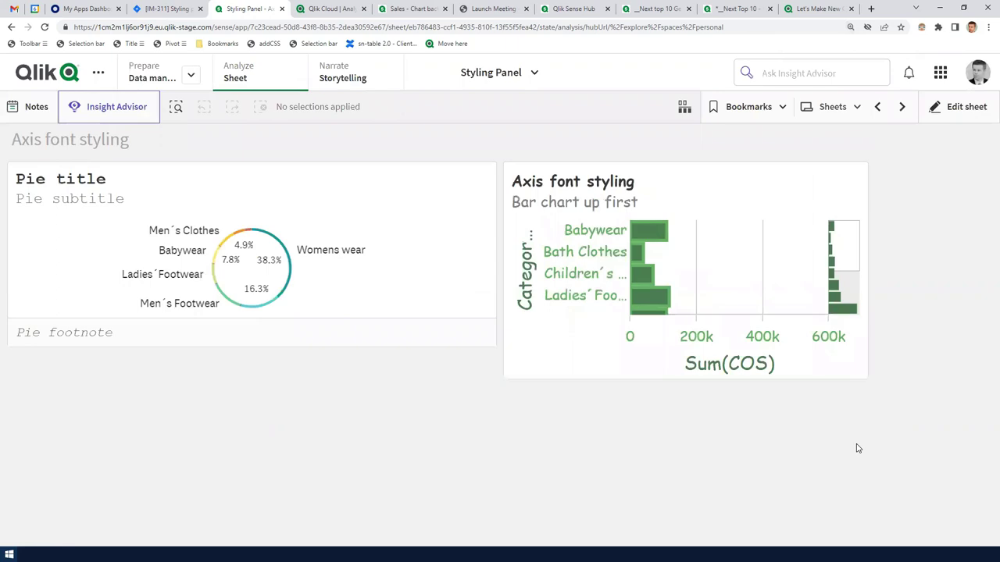
key(ctrl+minus)
key(ctrl+minus)
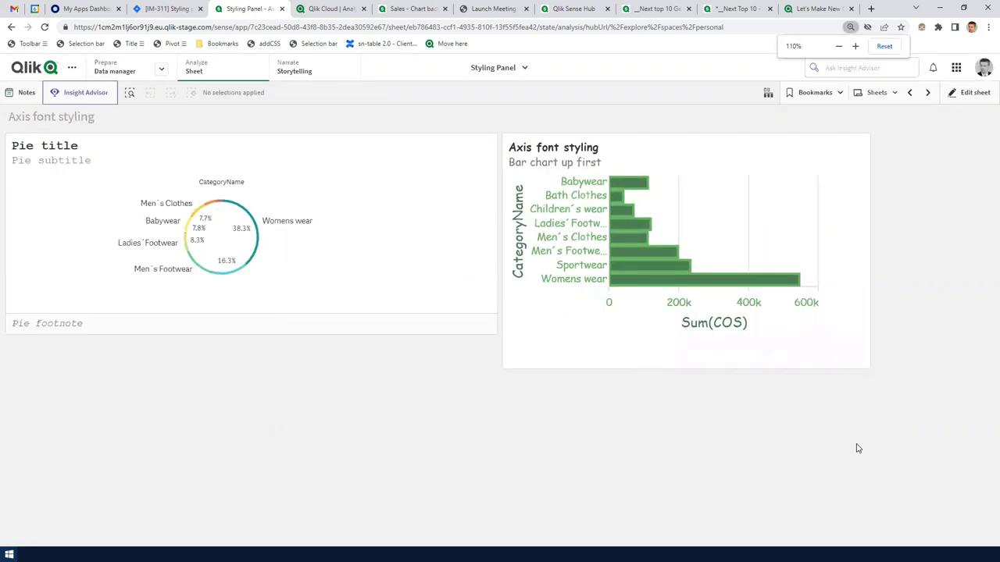
key(ctrl+minus)
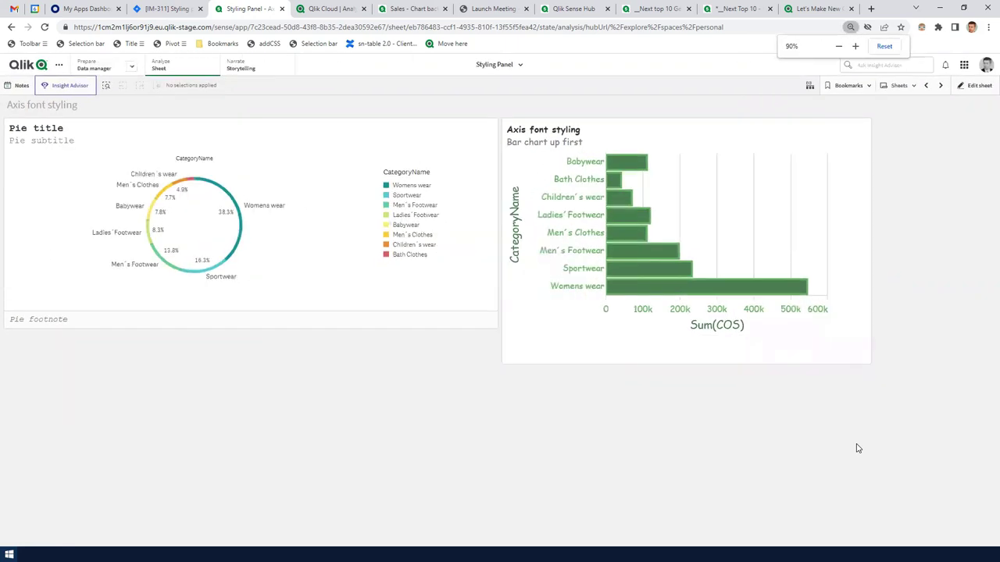
key(ctrl+minus)
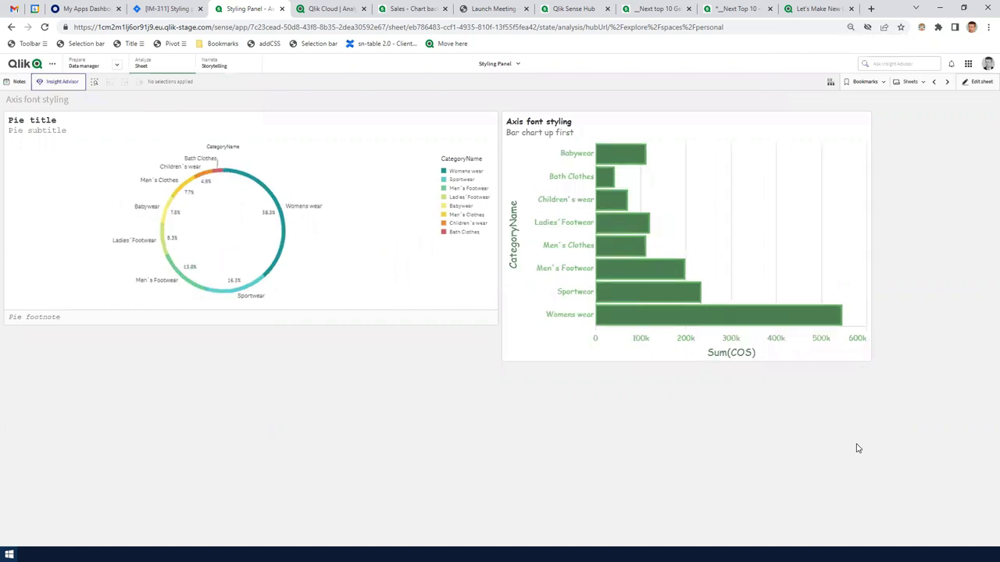
click(976, 81)
click(781, 196)
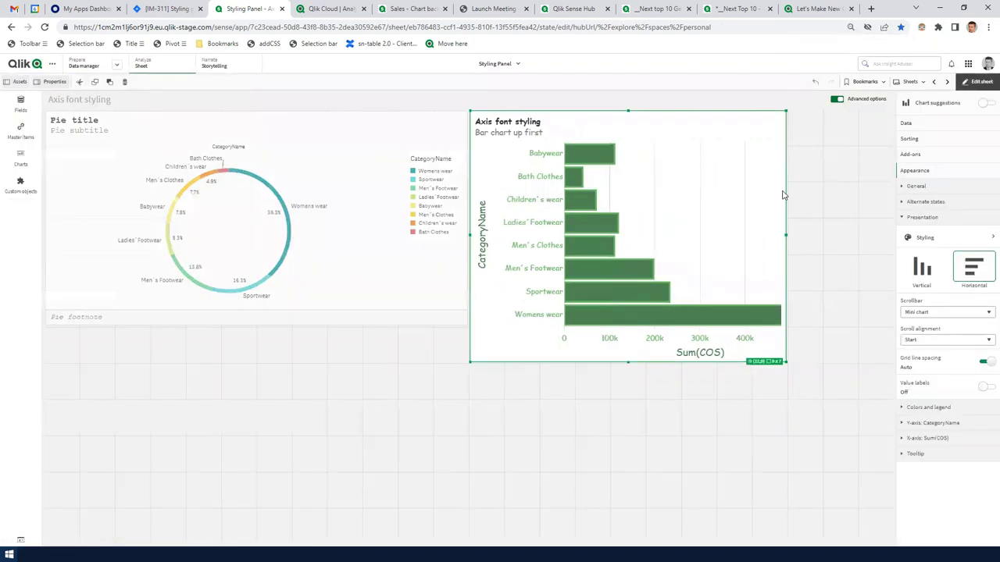
Step: Set the Axis font styling sheet size to Custom and confirm it stays fixed when zooming
click(839, 403)
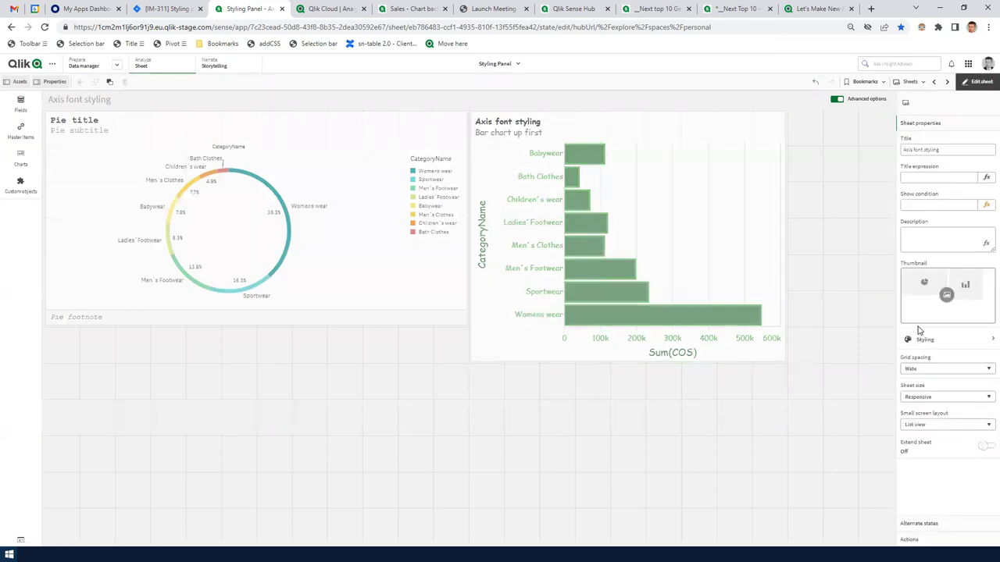
click(934, 398)
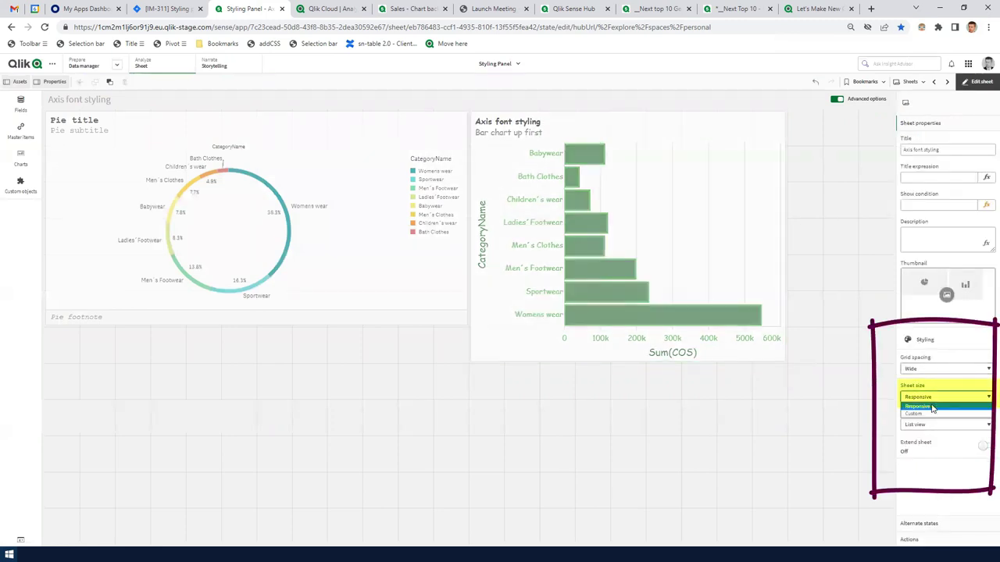
click(929, 414)
click(977, 83)
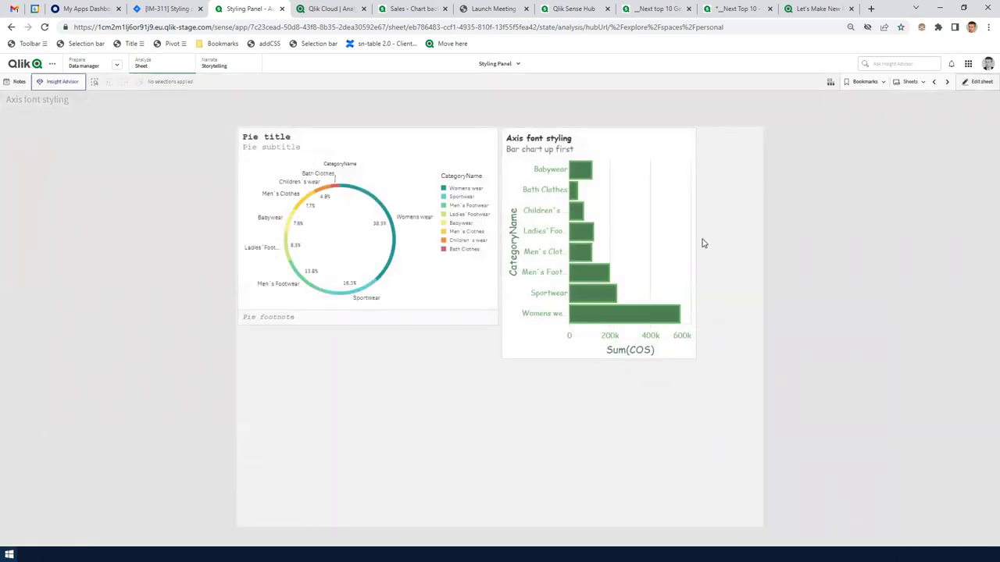
key(ctrl+plus)
key(ctrl+plus)
key(ctrl+plus)
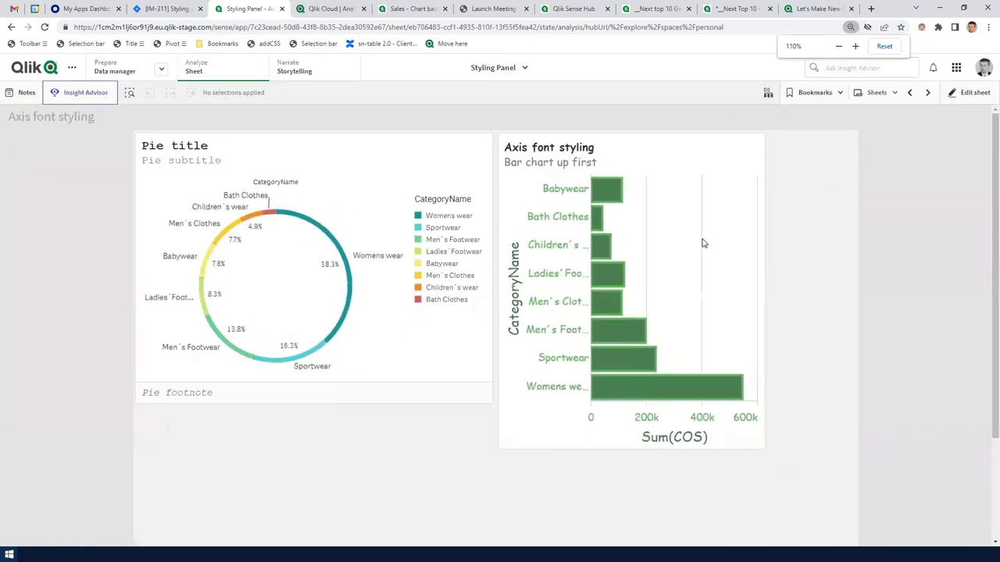
key(ctrl+minus)
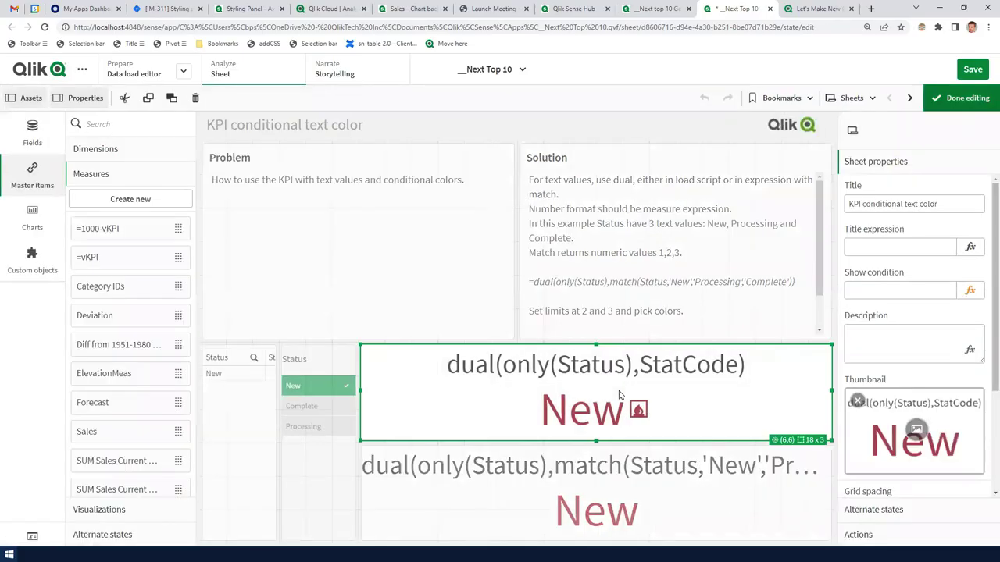
Step: Inspect the top KPI's Appearance > Color conditional limits at 2 and 3
click(885, 538)
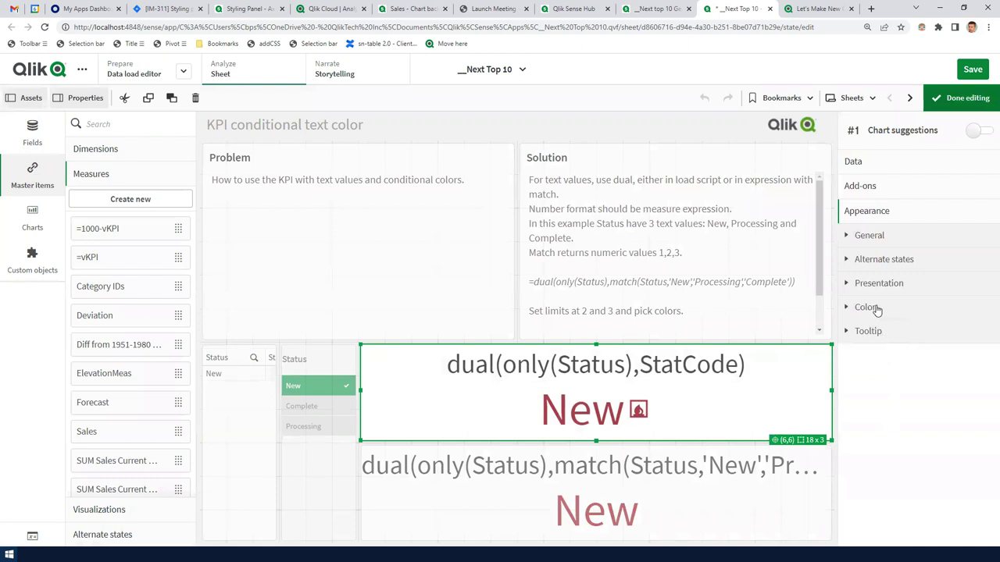
click(867, 307)
scroll(882, 390, down, 2)
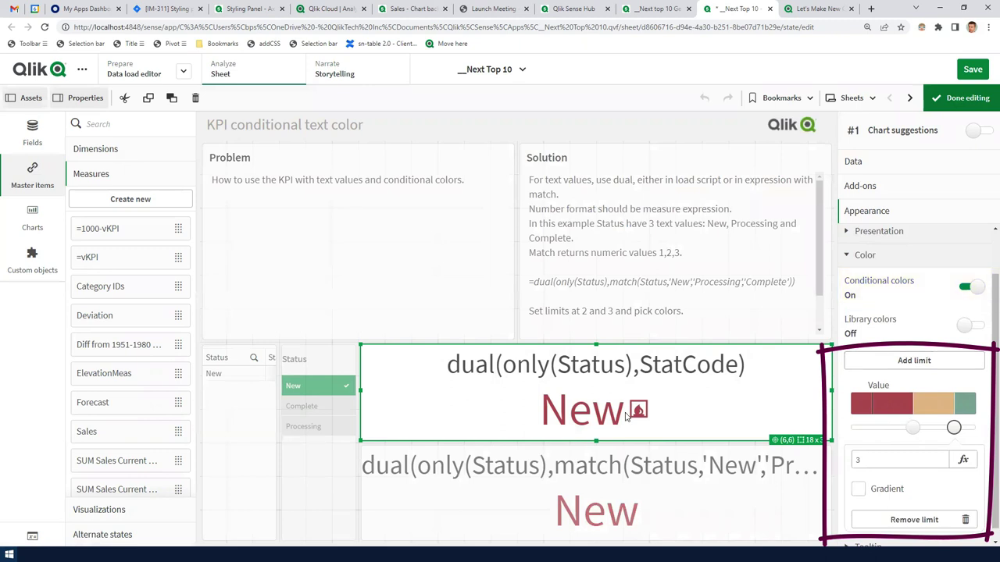
click(913, 428)
click(954, 427)
click(912, 428)
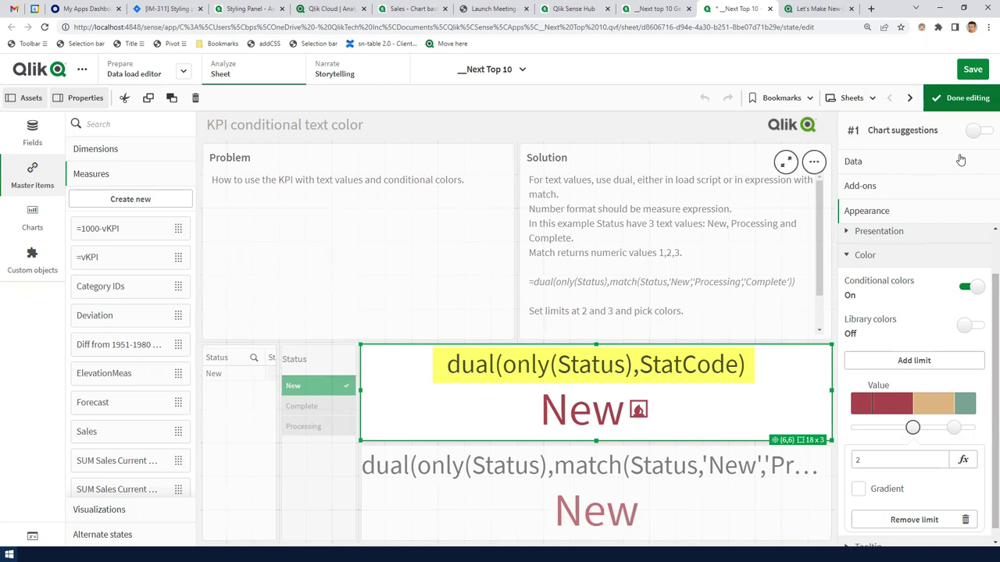
Step: In analysis view, filter Status to Complete and then Processing, then return to edit mode
click(963, 98)
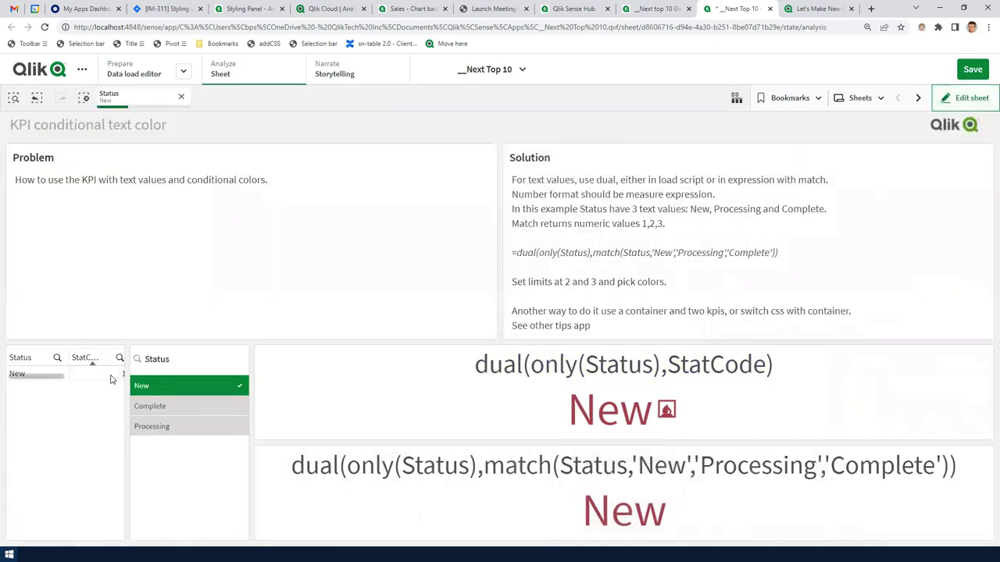
click(173, 406)
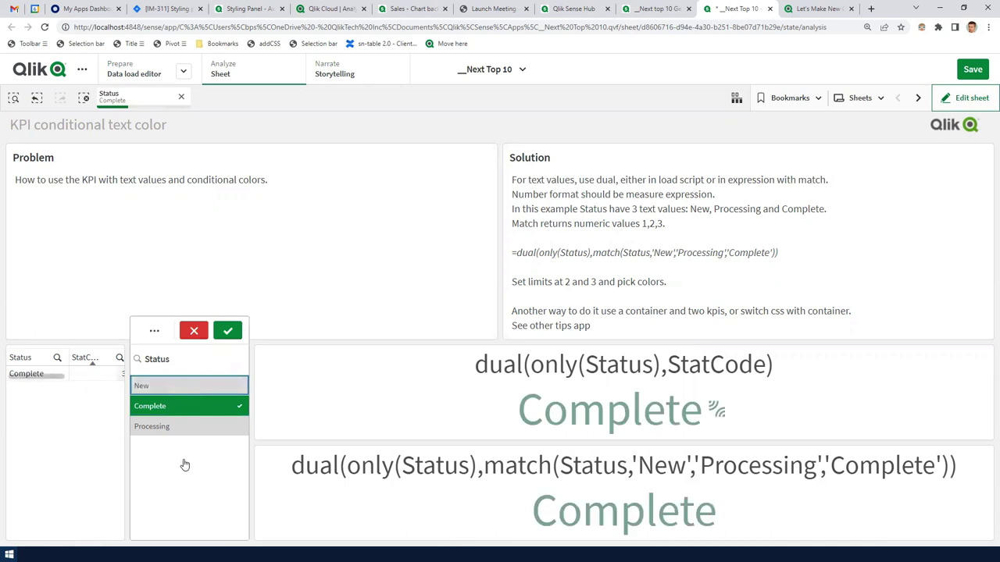
click(184, 430)
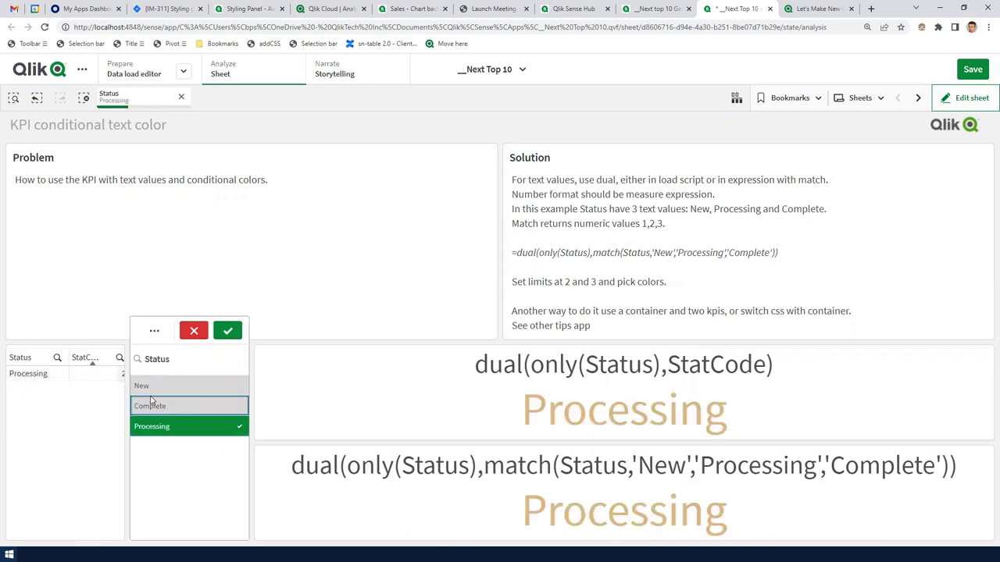
mouse_move(668, 395)
click(968, 102)
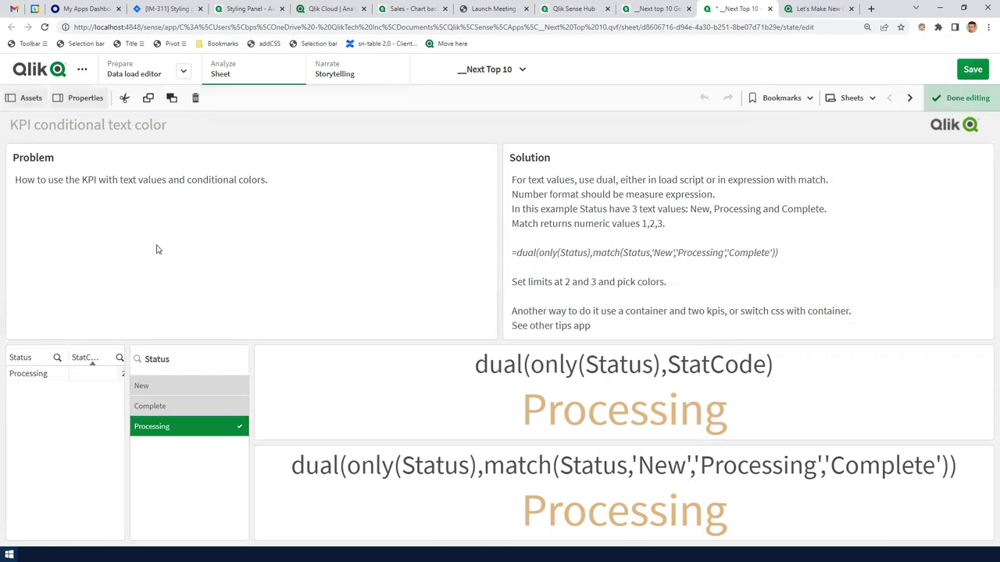
Step: Inspect the Deviation master measure's segment colours and 33.33% limit, closing the editor without saving
click(129, 324)
click(321, 373)
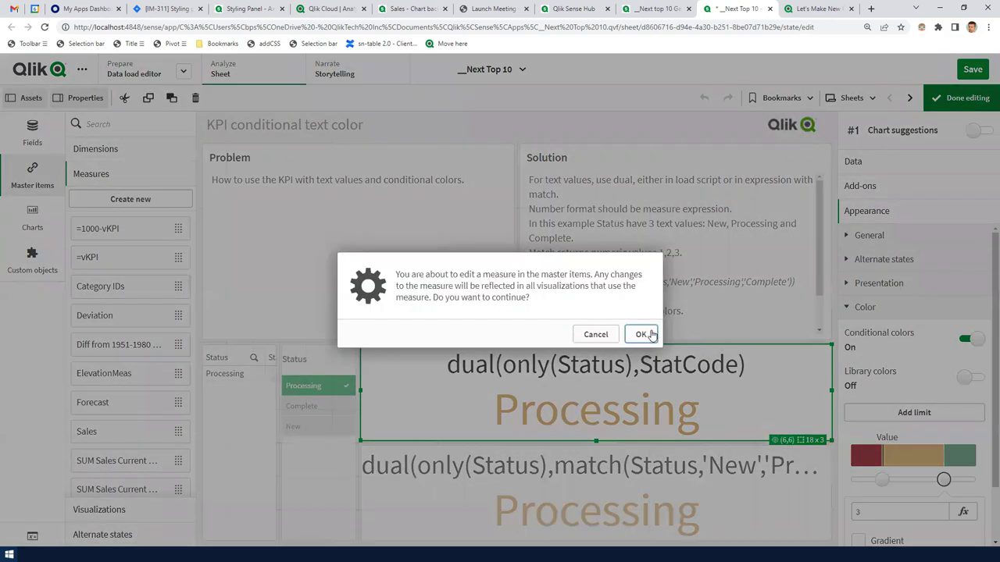
click(640, 334)
click(586, 88)
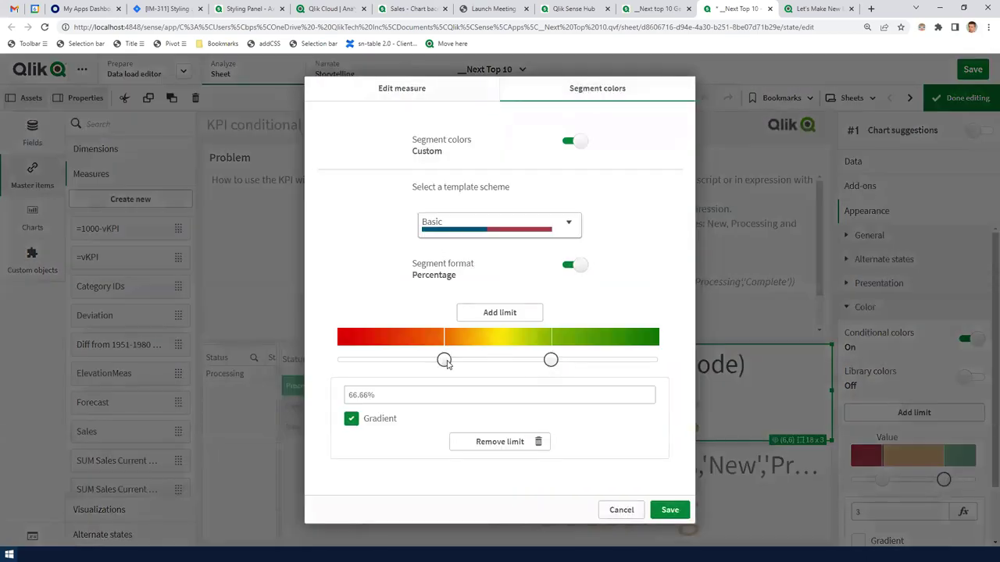
click(443, 359)
click(631, 513)
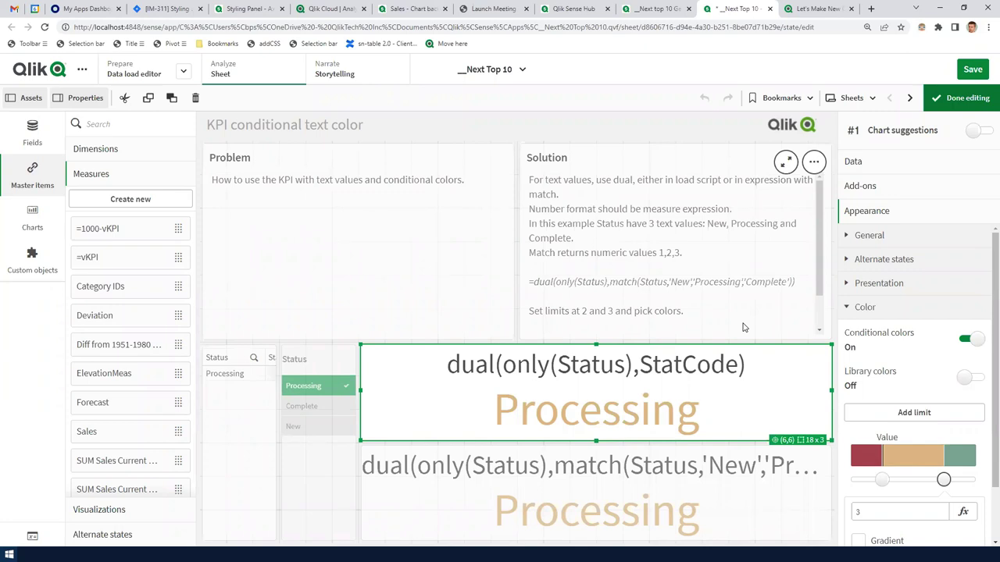
Step: Open the Cluster map layer sheet and drill into the 1252 and then the 205 European airport clusters
click(648, 11)
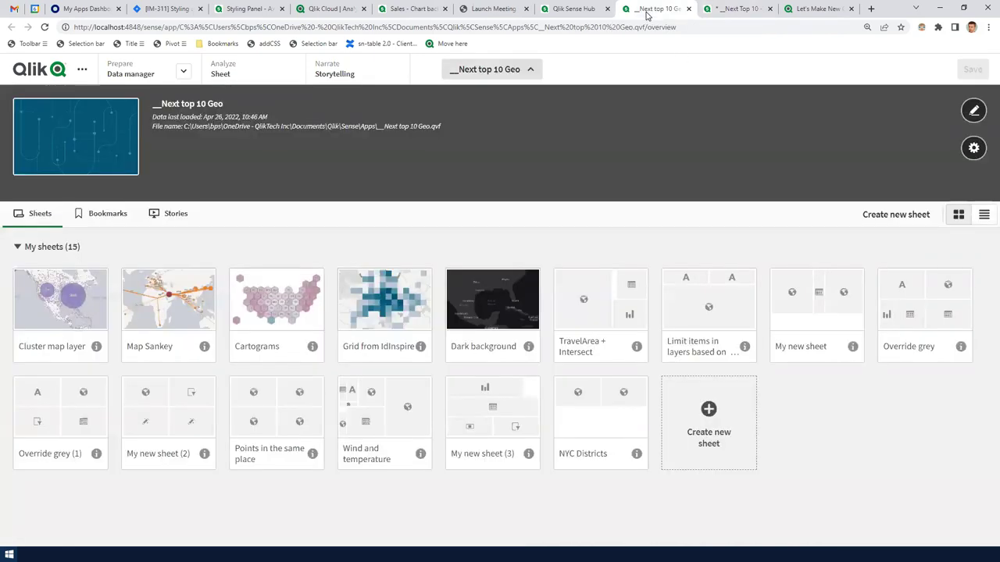
click(60, 301)
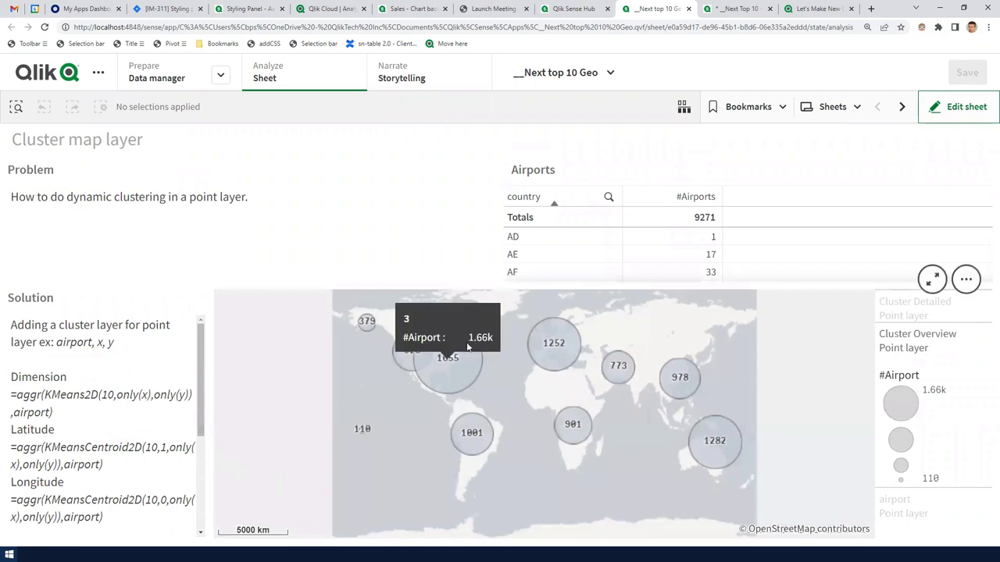
mouse_move(463, 371)
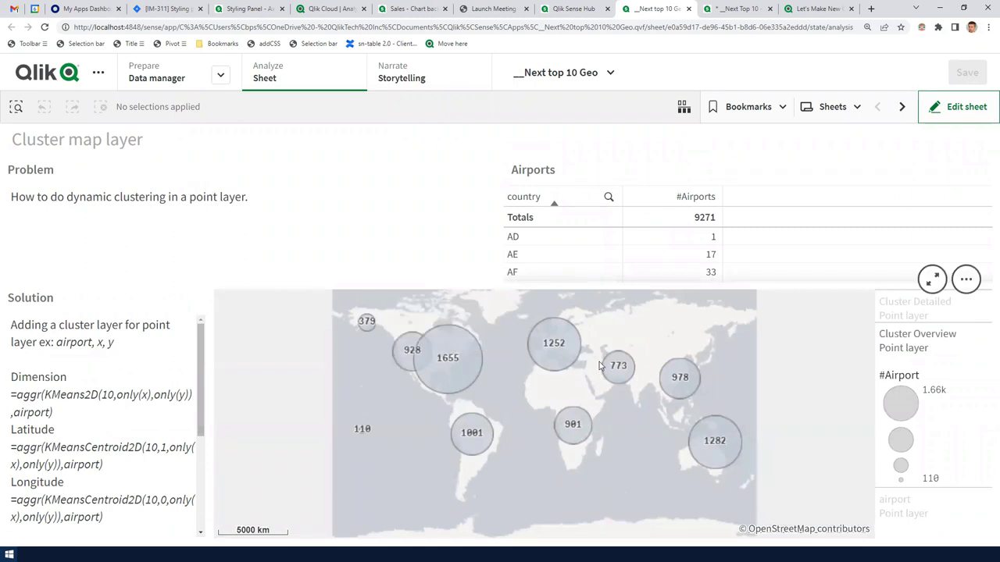
mouse_move(568, 354)
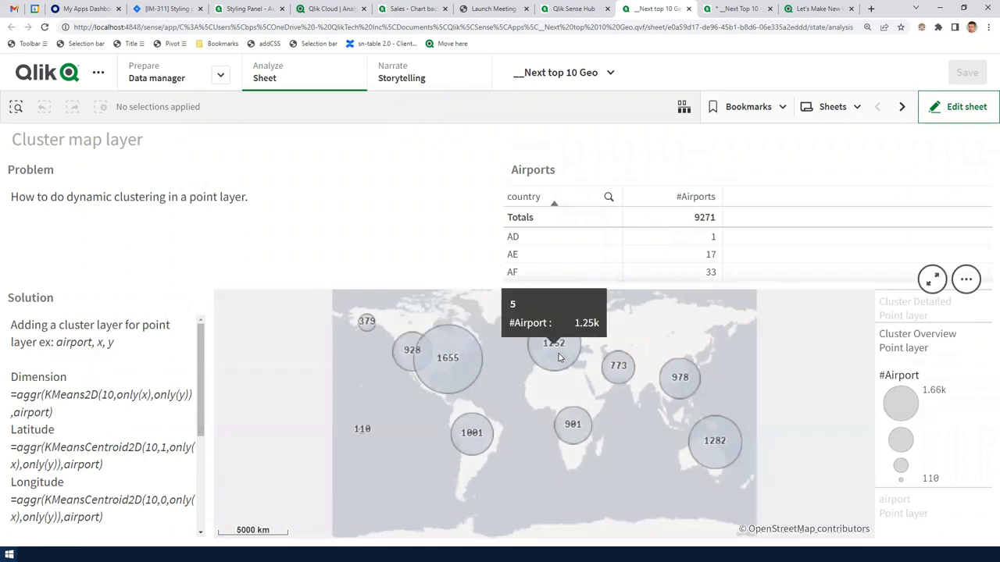
click(559, 357)
click(966, 273)
mouse_move(613, 440)
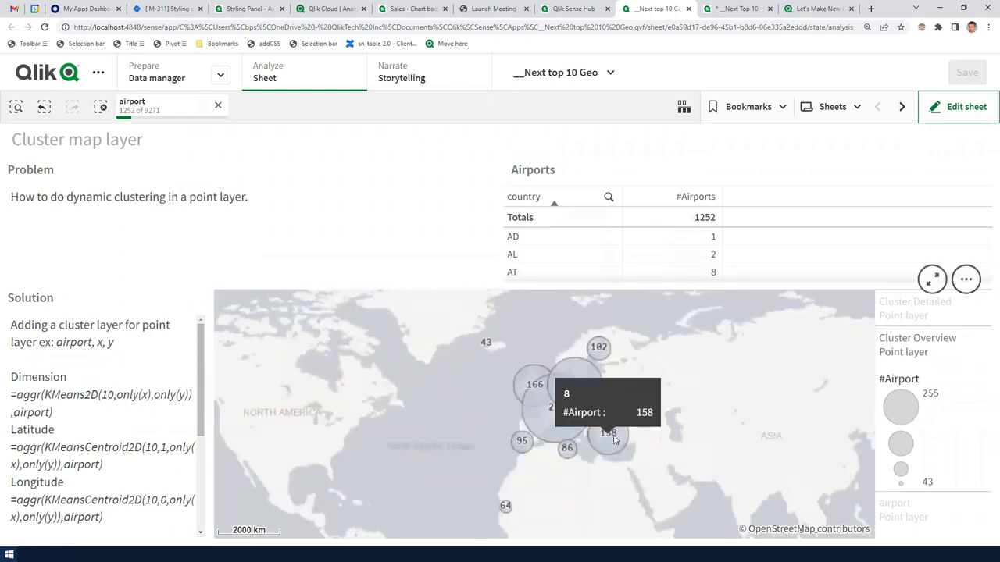
click(583, 387)
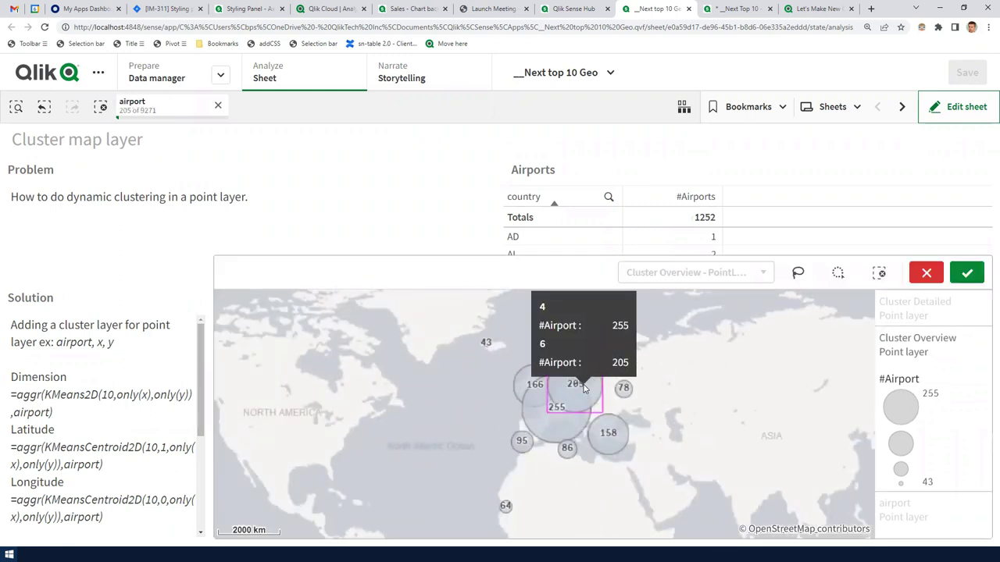
click(966, 272)
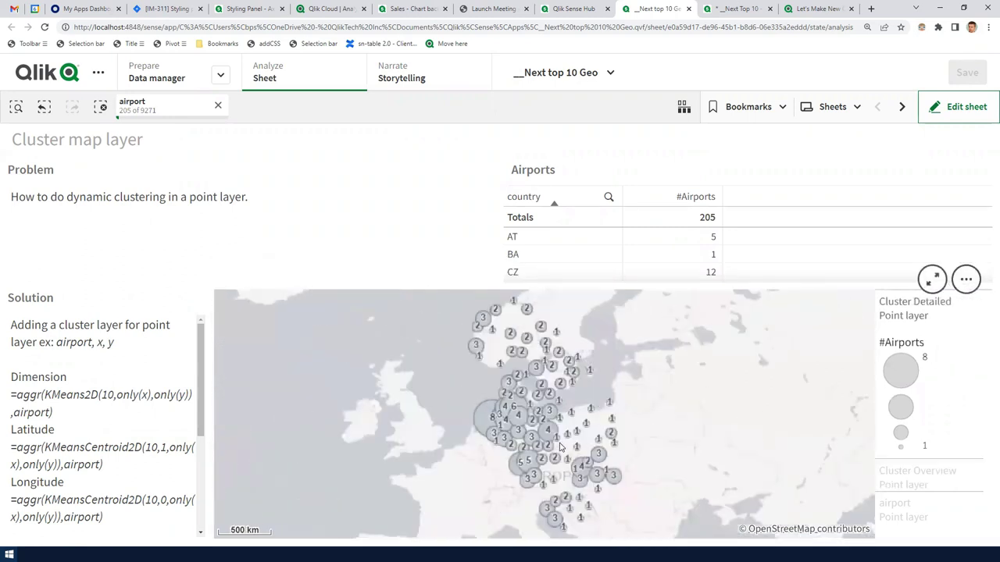
Step: Clear the airport selection and zoom the map back out to the worldwide view
mouse_move(525, 446)
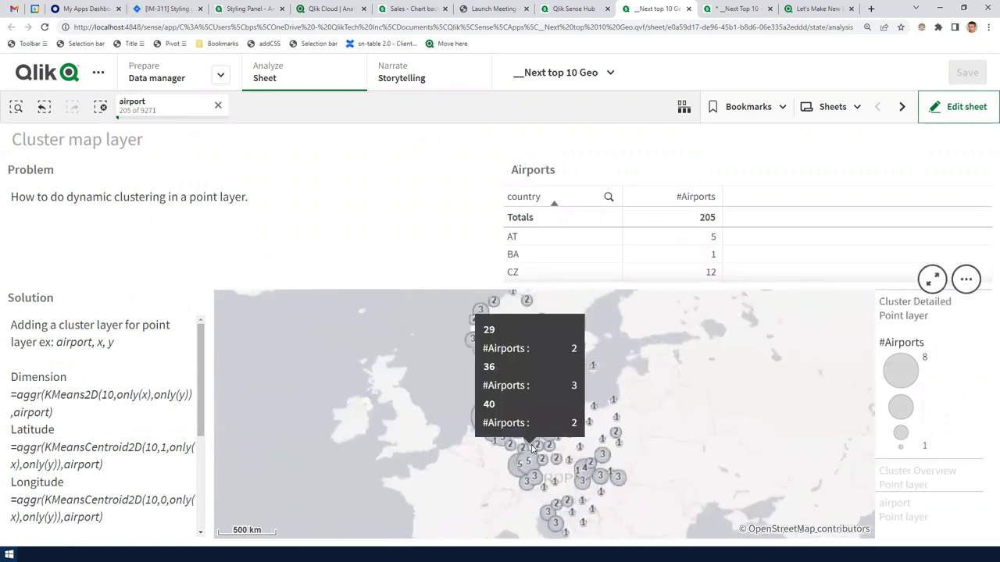
scroll(531, 448, up, 5)
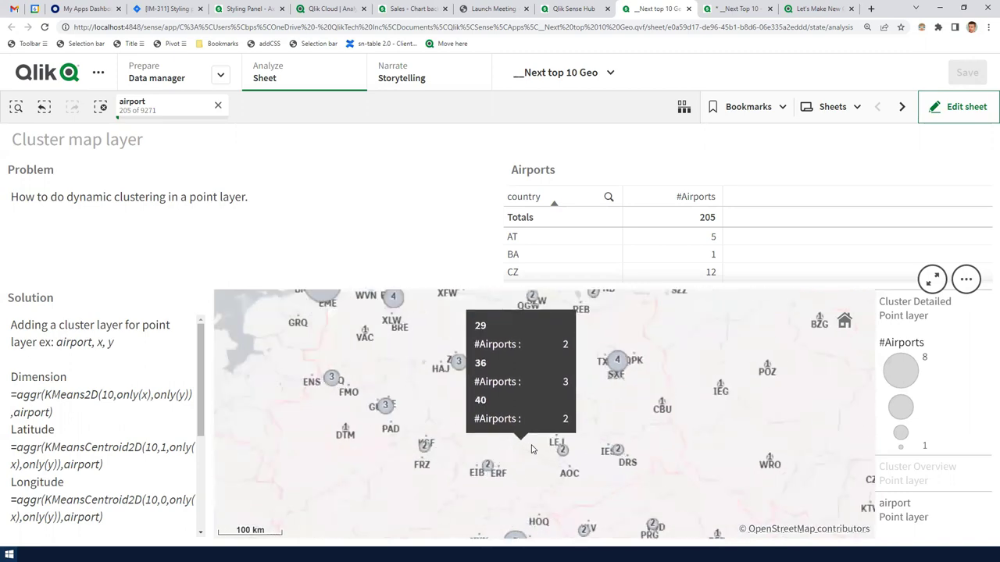
scroll(532, 449, down, 2)
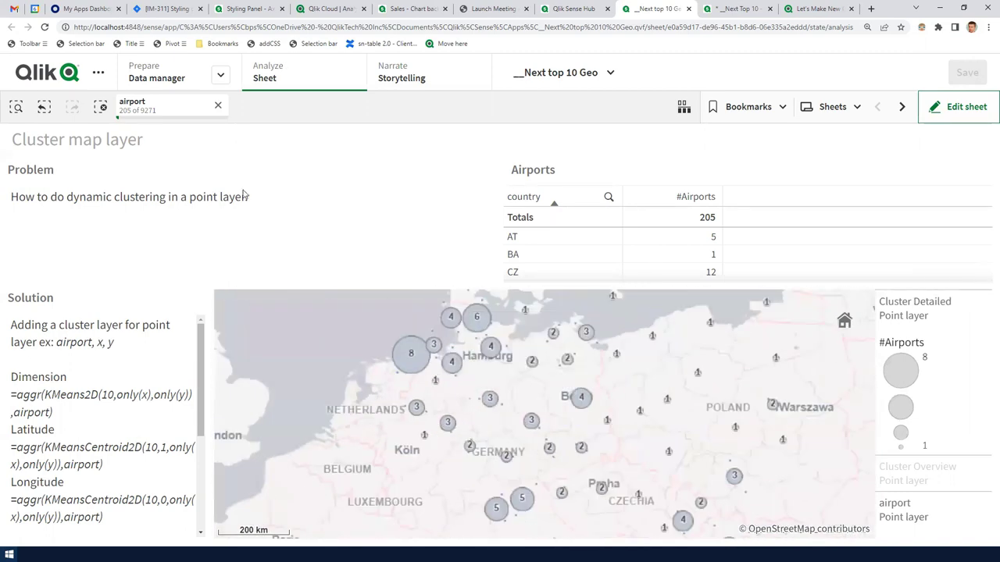
click(217, 107)
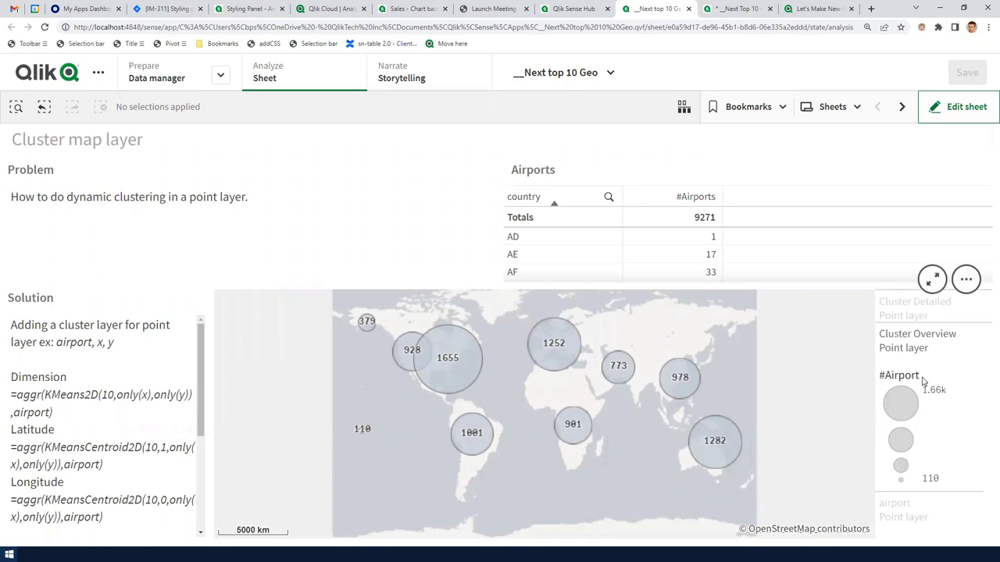
scroll(556, 350, up, 2)
scroll(547, 355, up, 2)
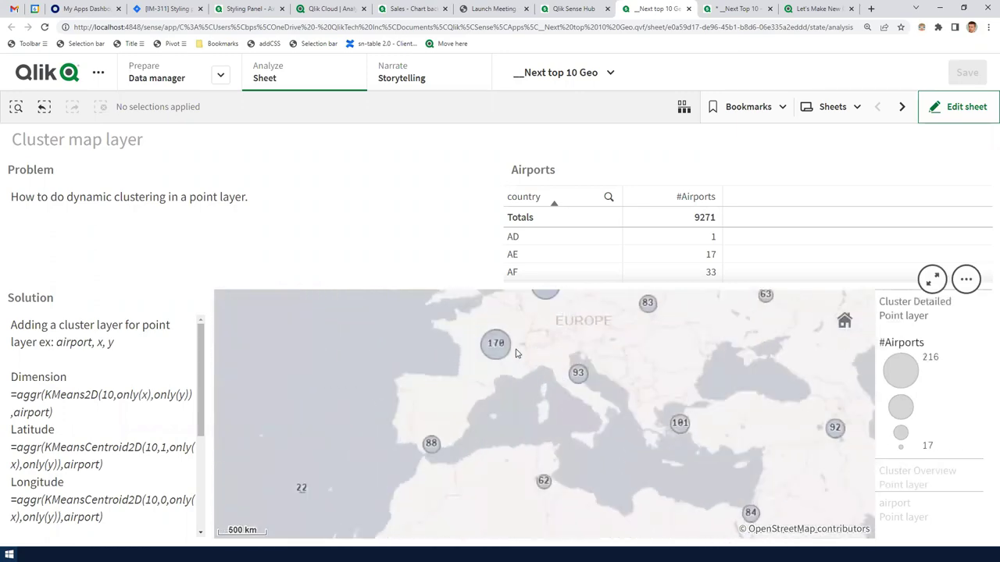
scroll(507, 332, up, 2)
mouse_move(479, 401)
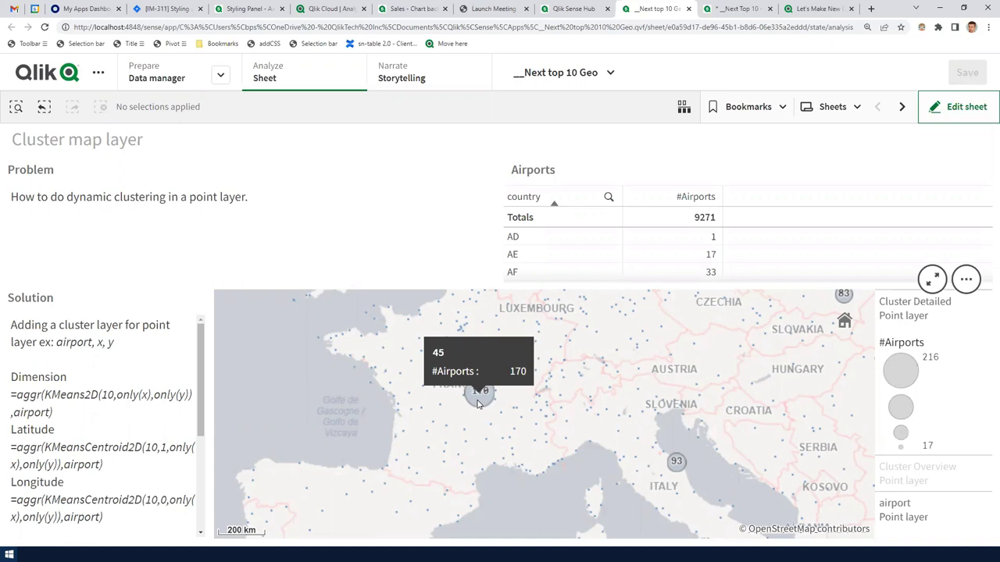
scroll(478, 403, down, 5)
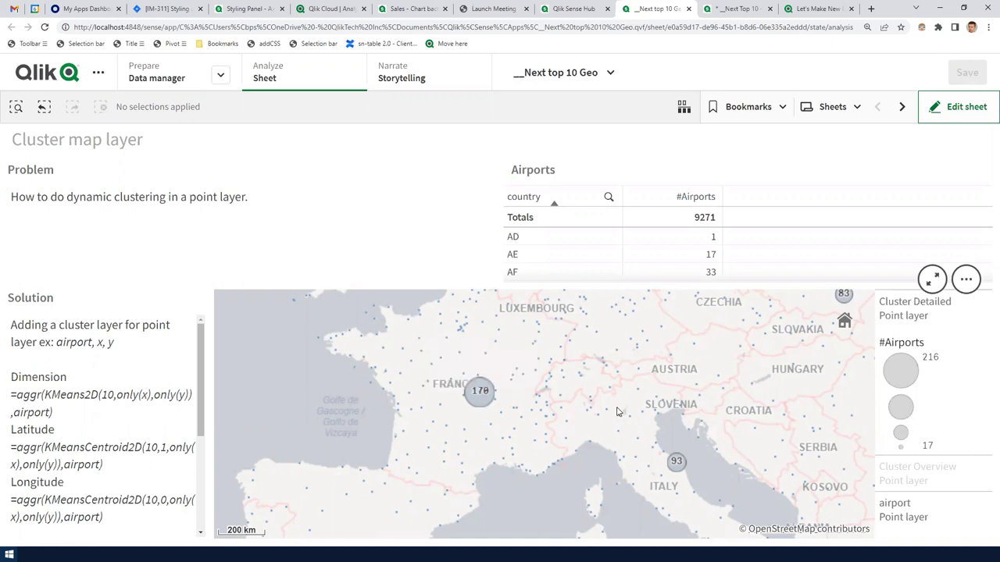
scroll(535, 414, down, 2)
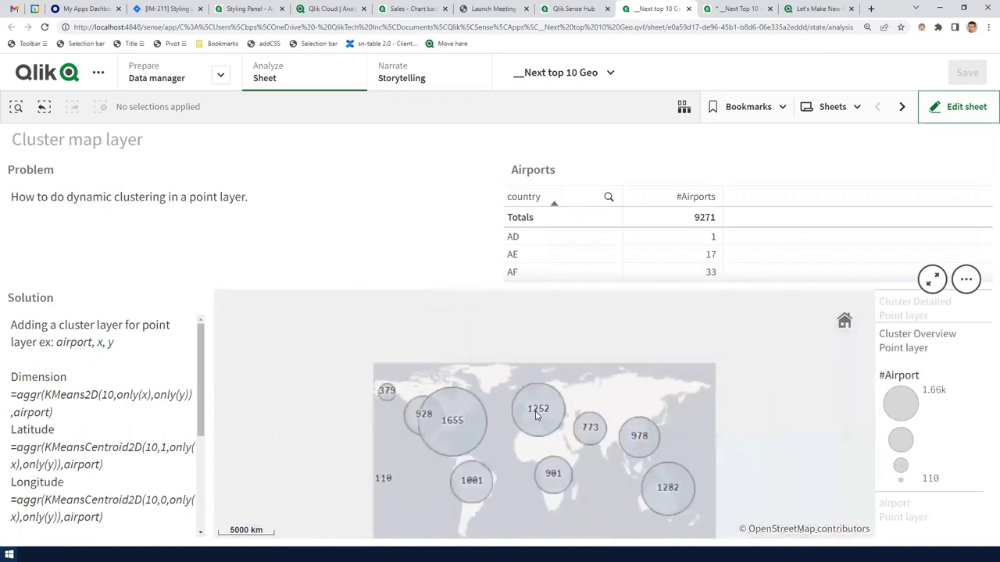
scroll(531, 375, down, 2)
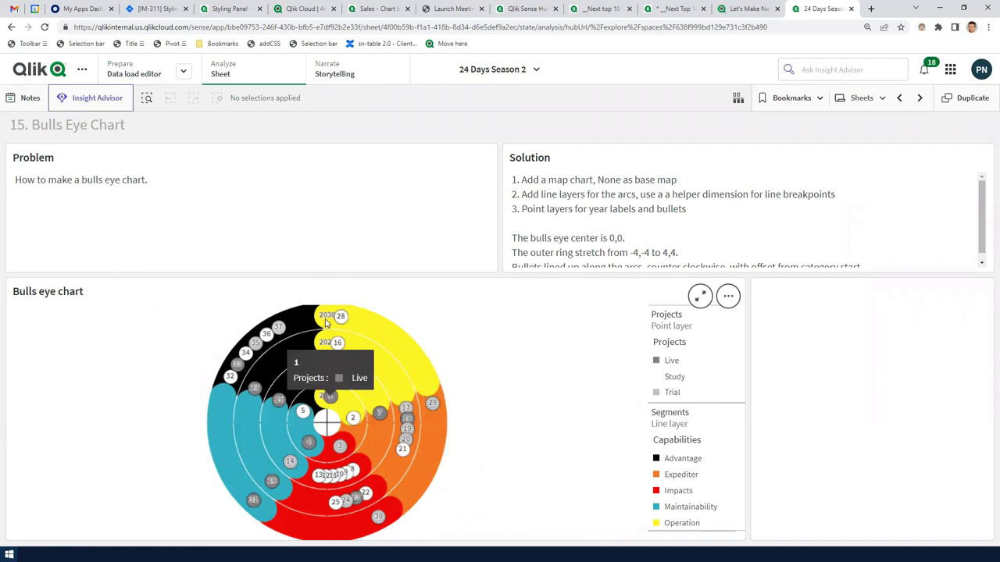
Step: Zoom in and out on the bulls eye chart to inspect its rings
mouse_move(319, 400)
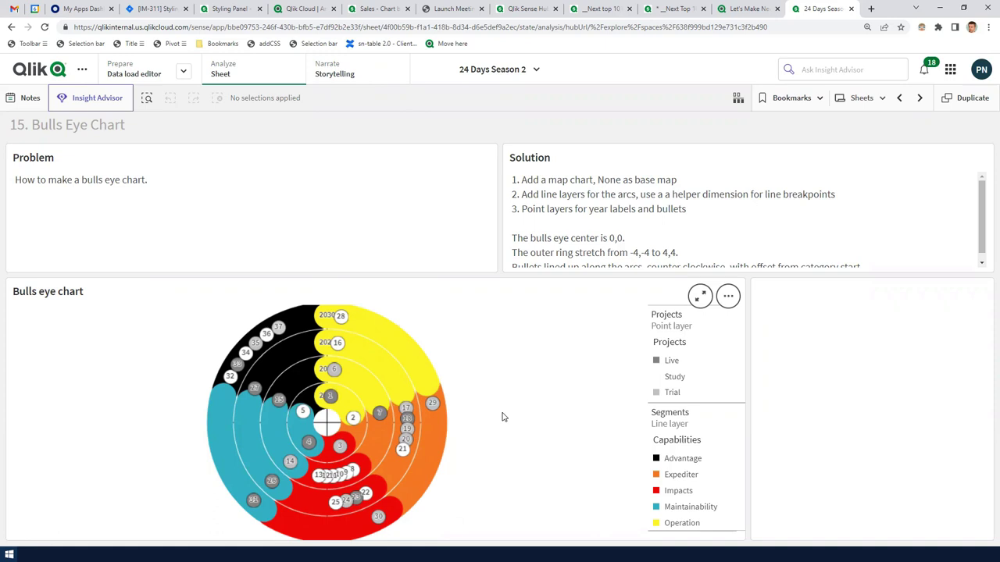
scroll(379, 413, up, 2)
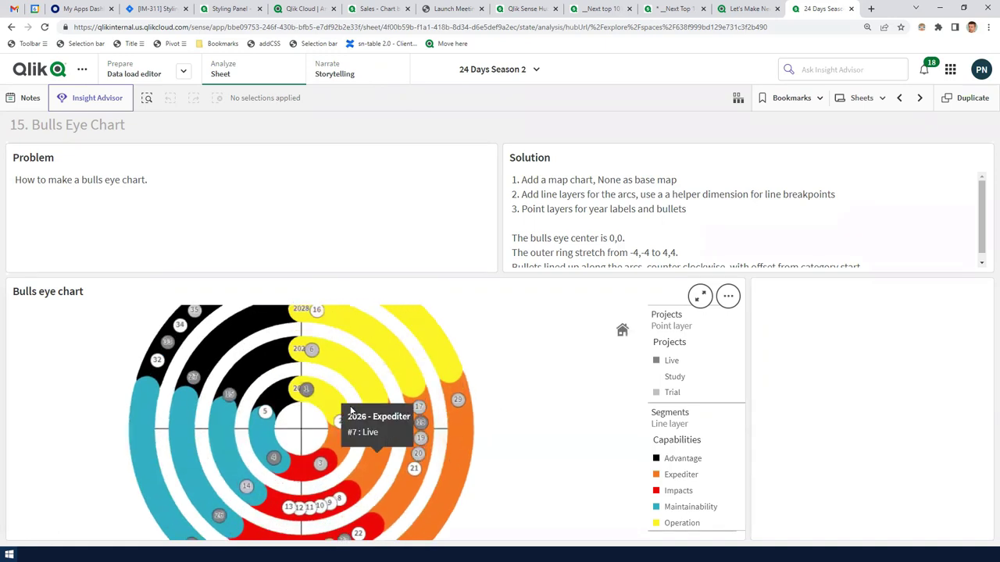
mouse_move(350, 435)
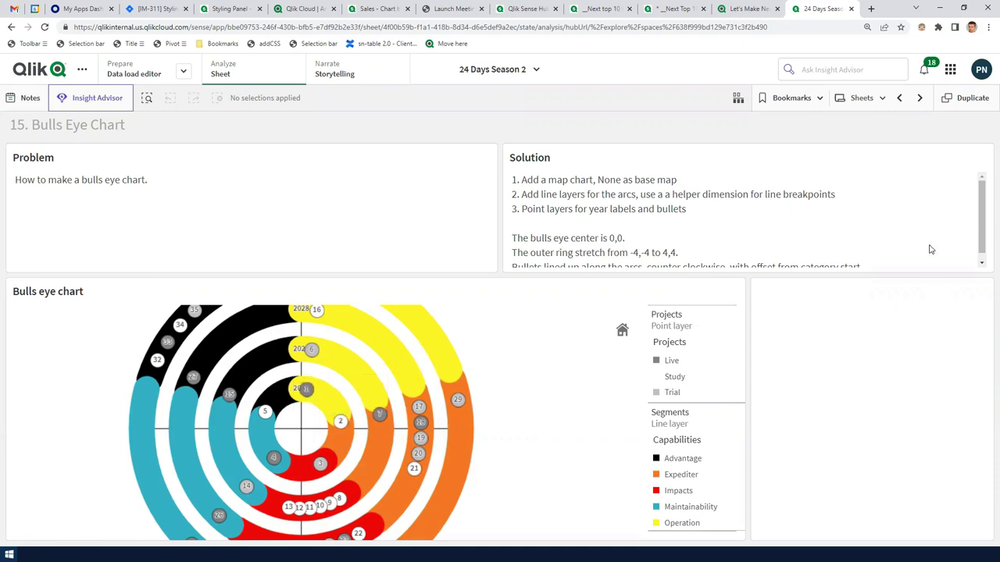
scroll(945, 227, down, 1)
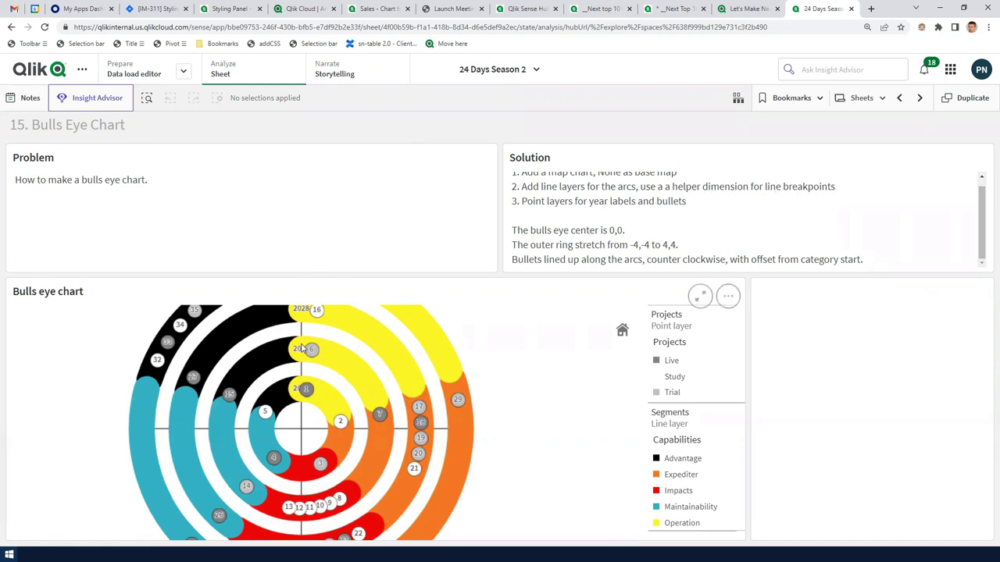
mouse_move(273, 525)
mouse_move(458, 408)
mouse_move(467, 453)
scroll(488, 427, down, 1)
scroll(488, 426, up, 1)
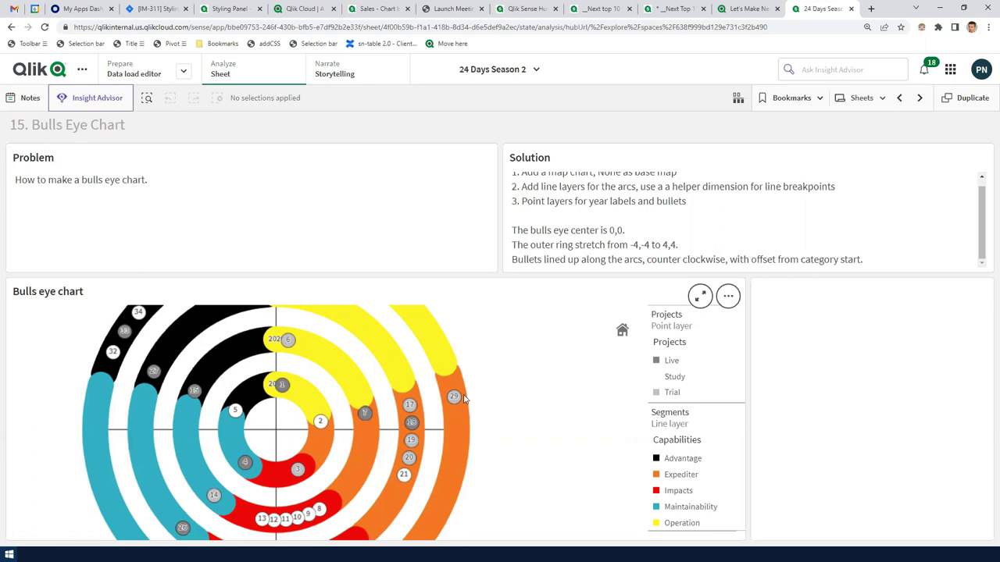
scroll(463, 399, down, 2)
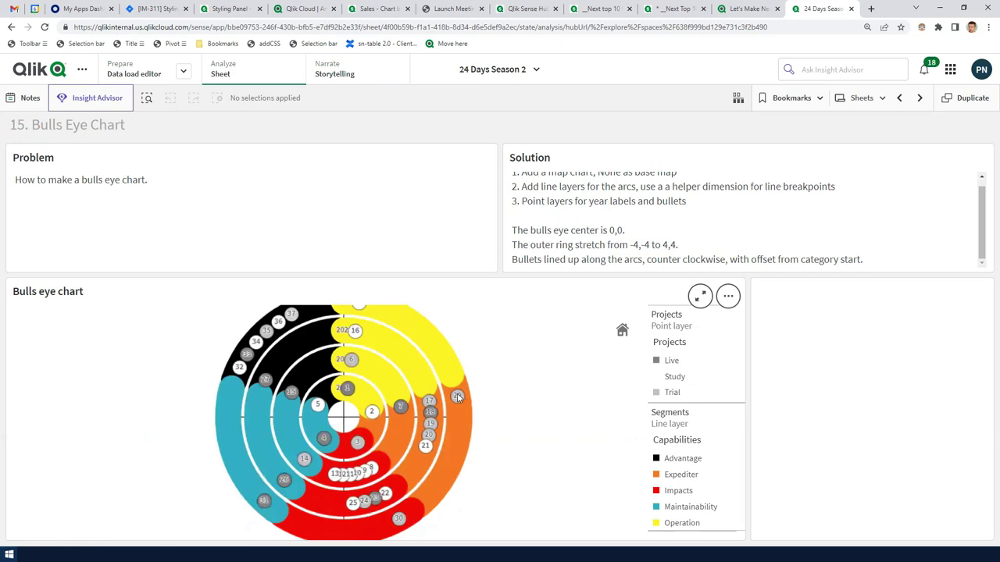